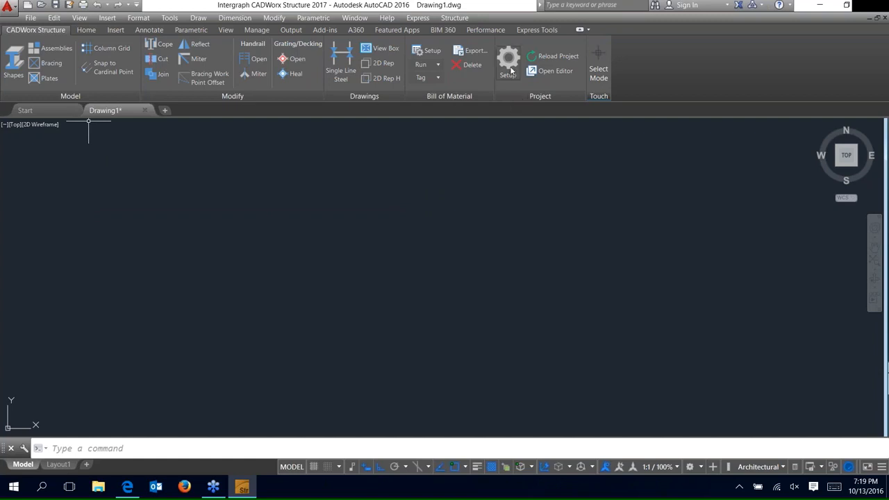
Step: Choose the AISC_Imperial library in the structure setup, check the coping and bracing rules, and apply the settings
left_click(510, 70)
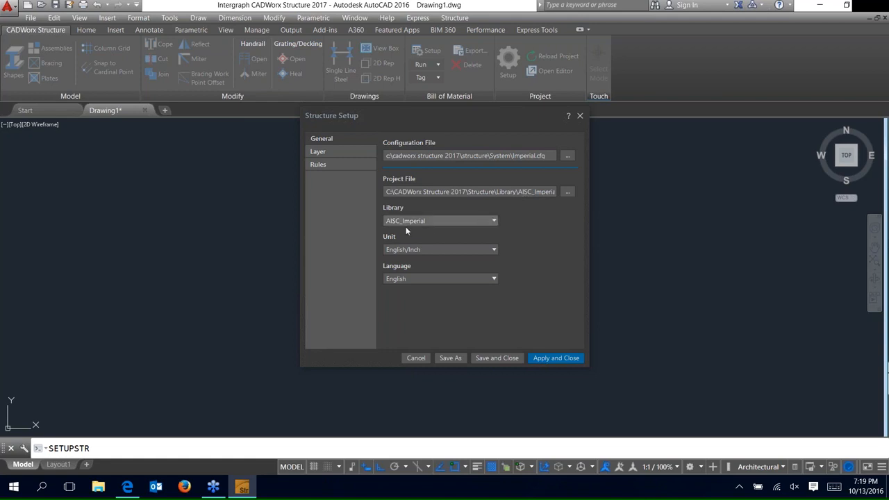
left_click(445, 221)
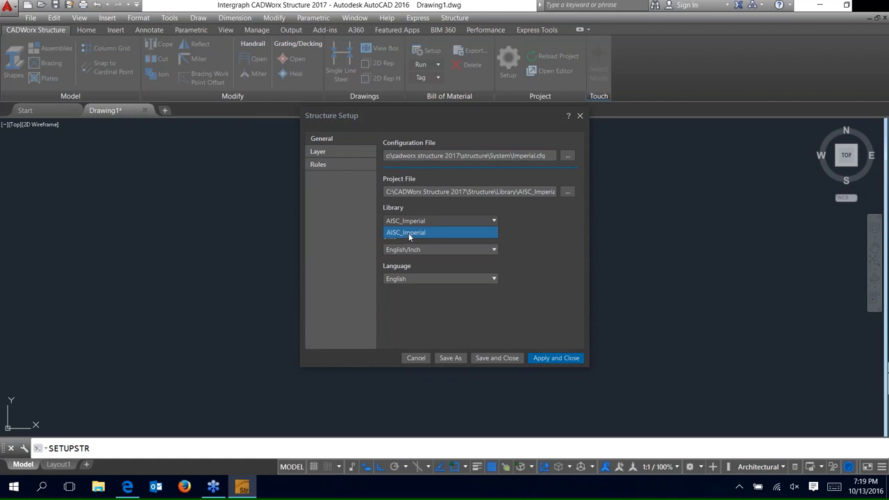
left_click(409, 232)
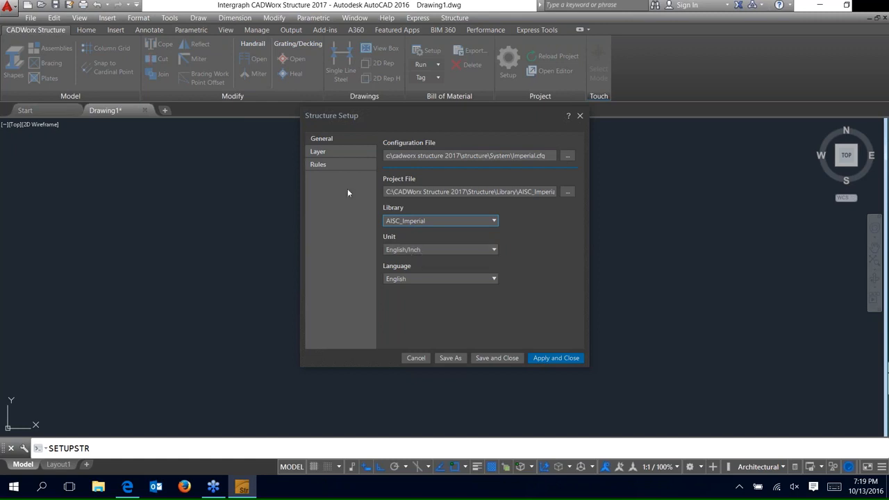
left_click(333, 164)
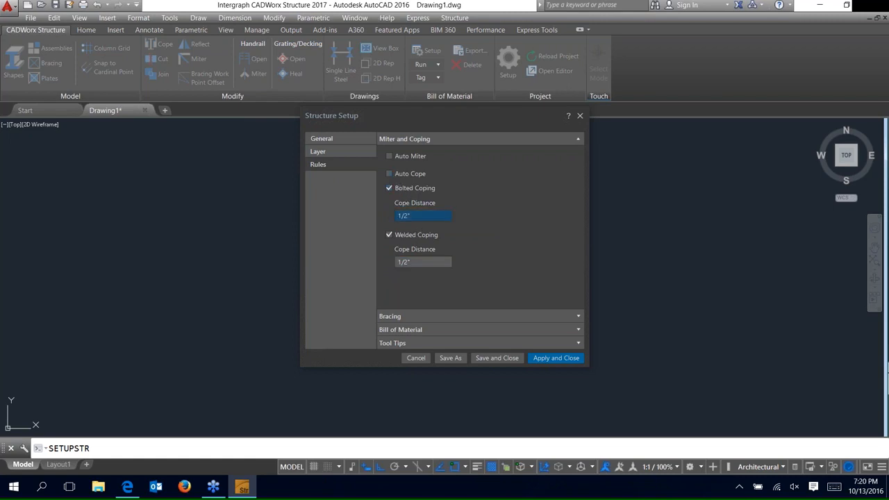
left_click(398, 316)
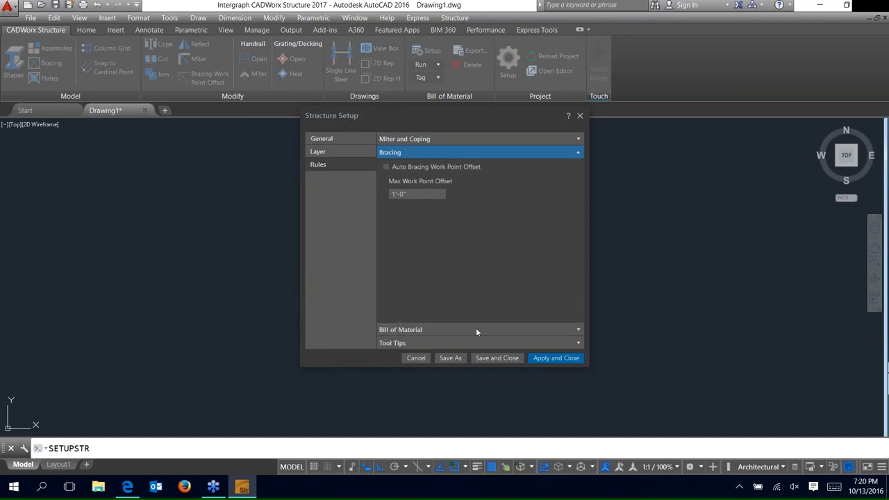
left_click(555, 357)
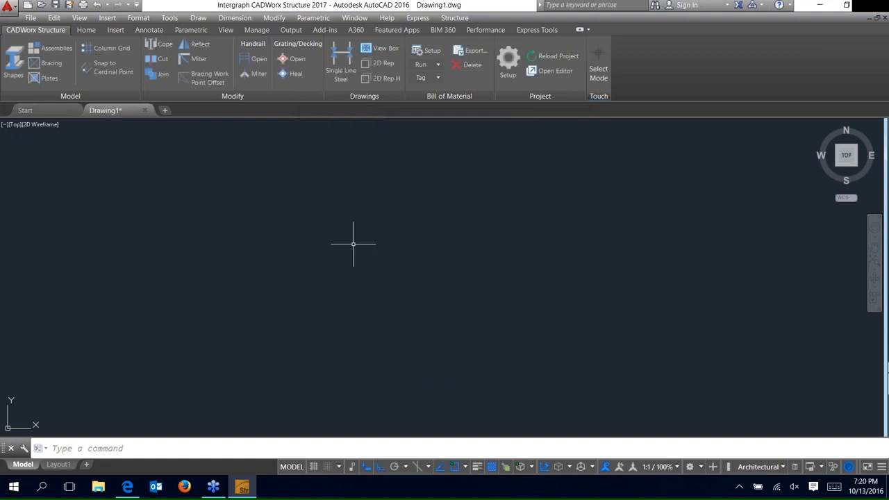
Step: Start a column grid with vertical lines A and B, setting the column-to-column distance of line B to 10'
left_click(101, 48)
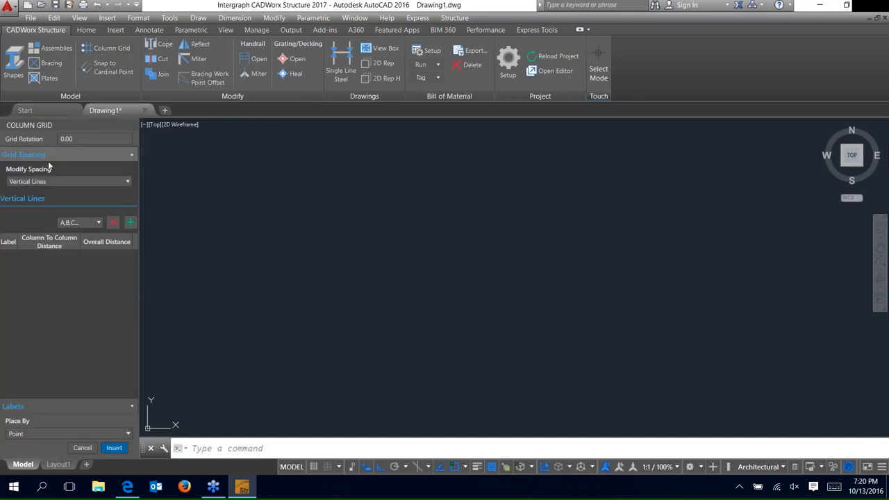
left_click(97, 182)
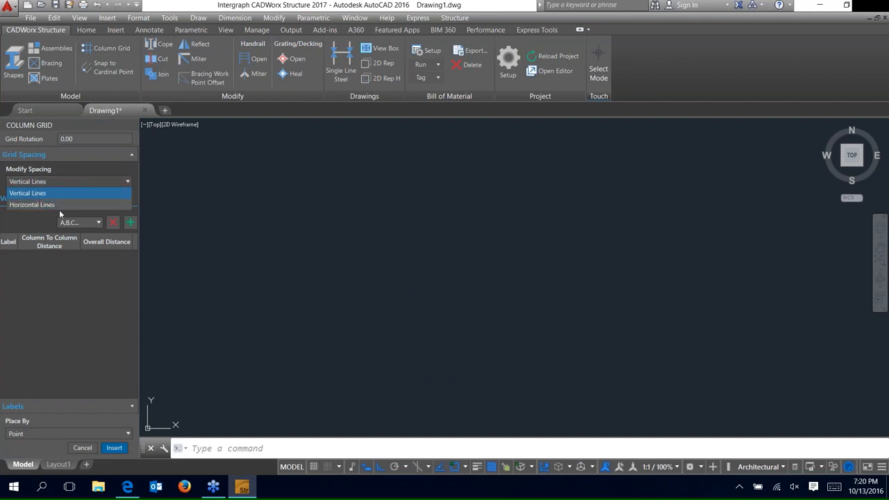
left_click(58, 210)
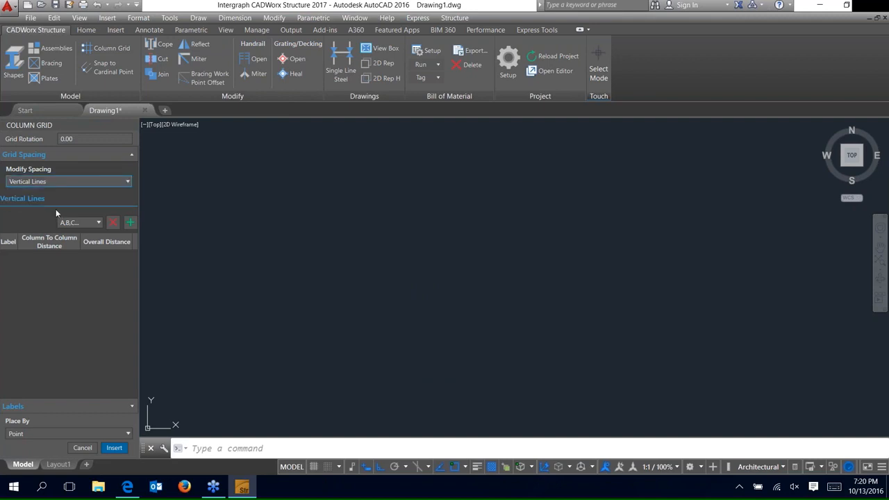
left_click(131, 224)
left_click(131, 224)
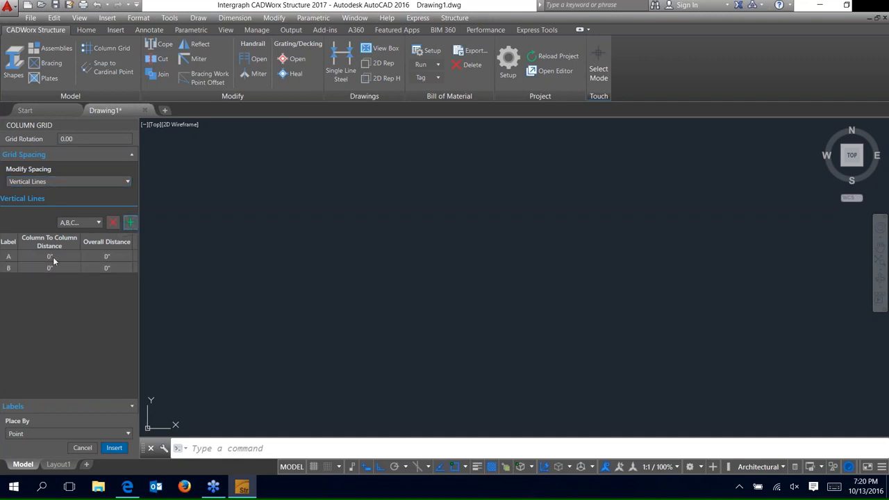
left_click(53, 257)
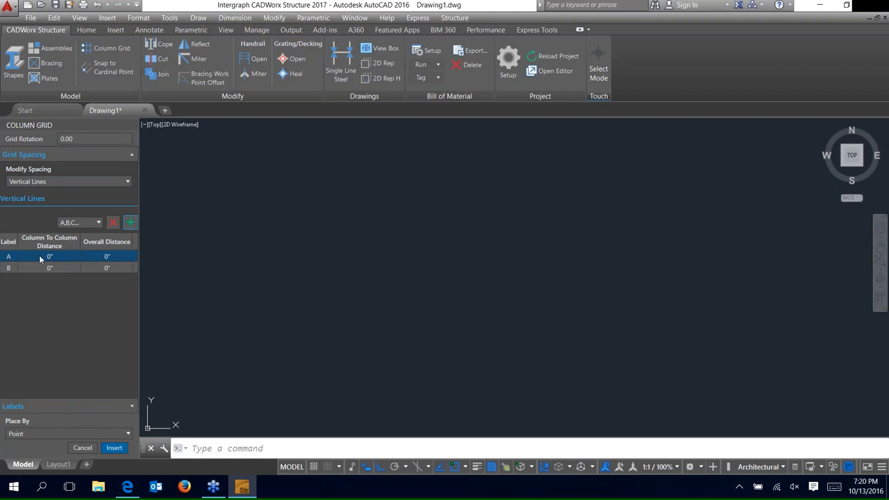
left_click(55, 258)
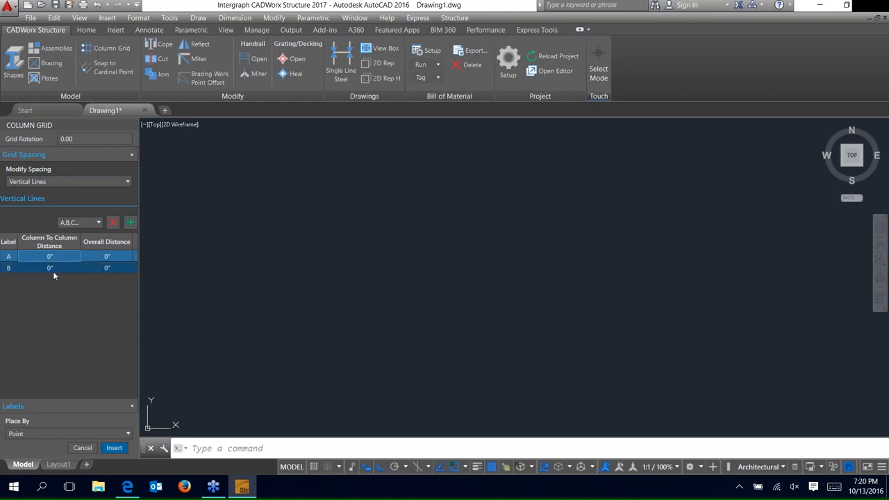
left_click(54, 271)
type("10'")
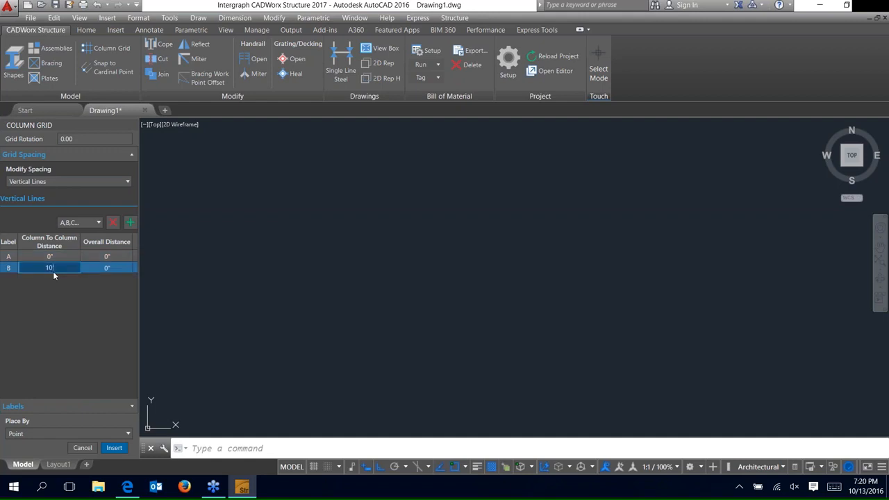
left_click(72, 300)
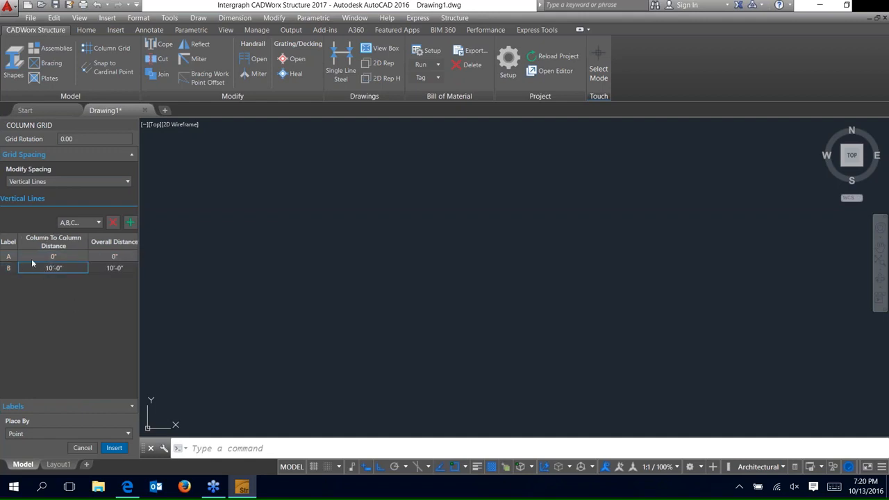
Step: Add vertical grid lines C and D, each with a column-to-column distance of 15'
left_click(130, 223)
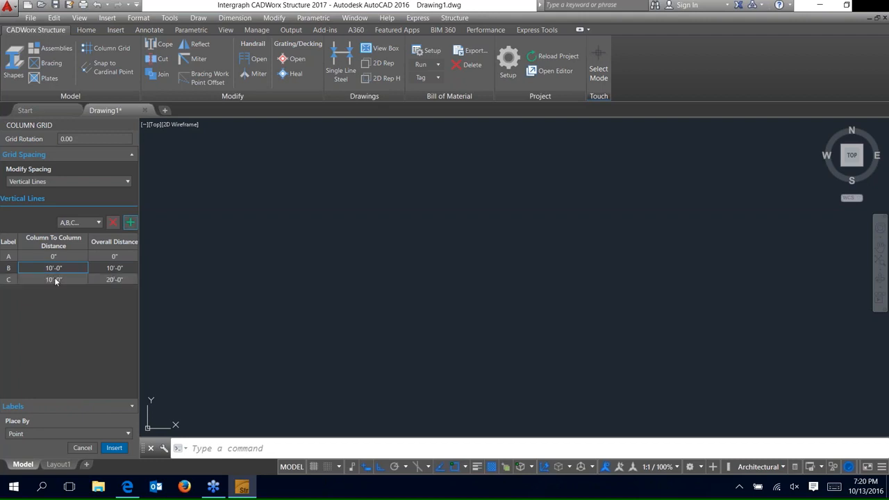
left_click(55, 280)
left_click(55, 280)
type("15'")
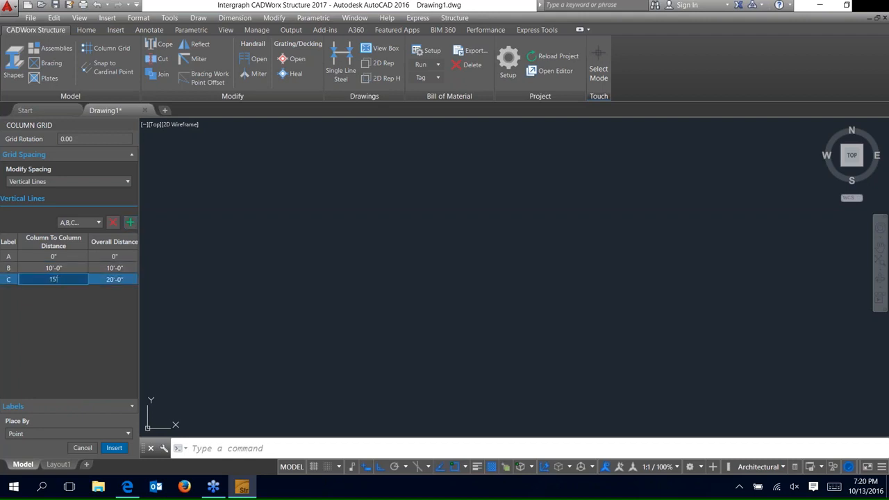
left_click(78, 307)
left_click(131, 223)
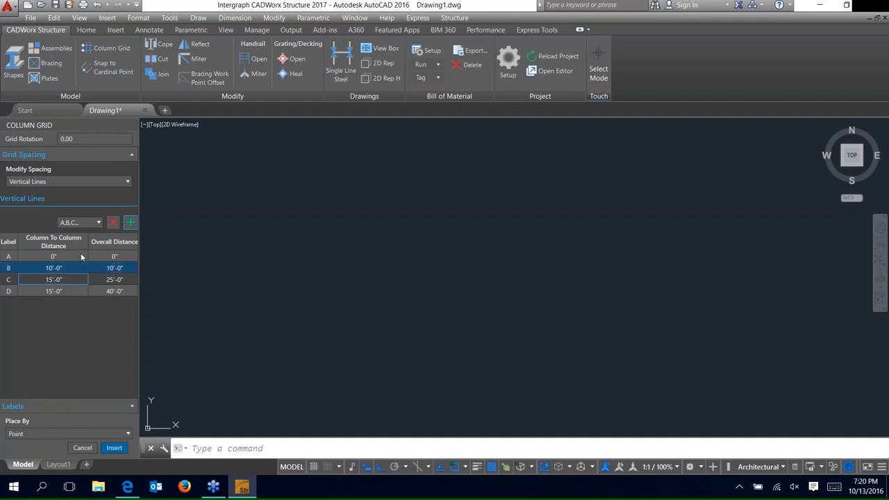
left_click(53, 256)
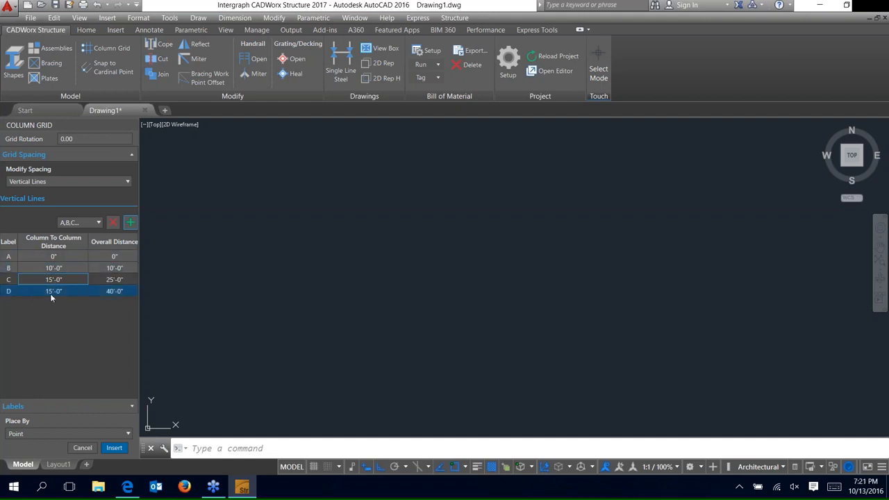
Step: Add horizontal grid lines 1 and 2, setting the column-to-column distance of line 2 to 12'-6"
left_click(56, 180)
left_click(43, 204)
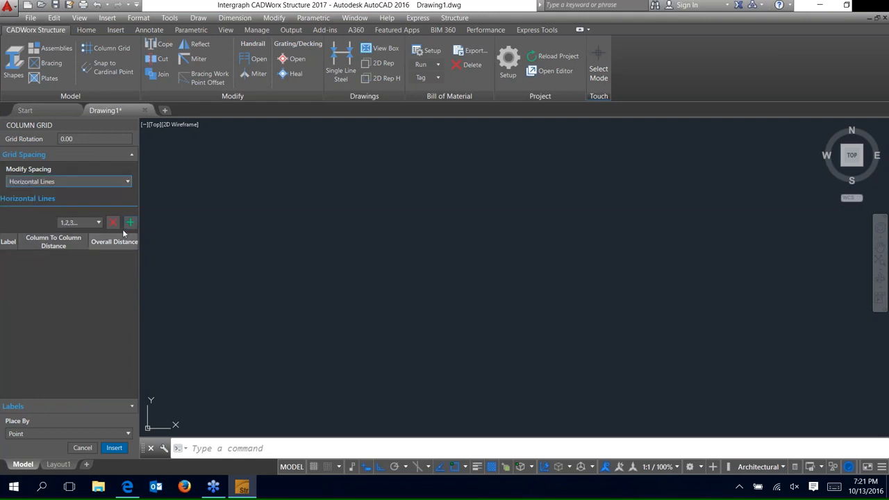
left_click(129, 222)
left_click(53, 267)
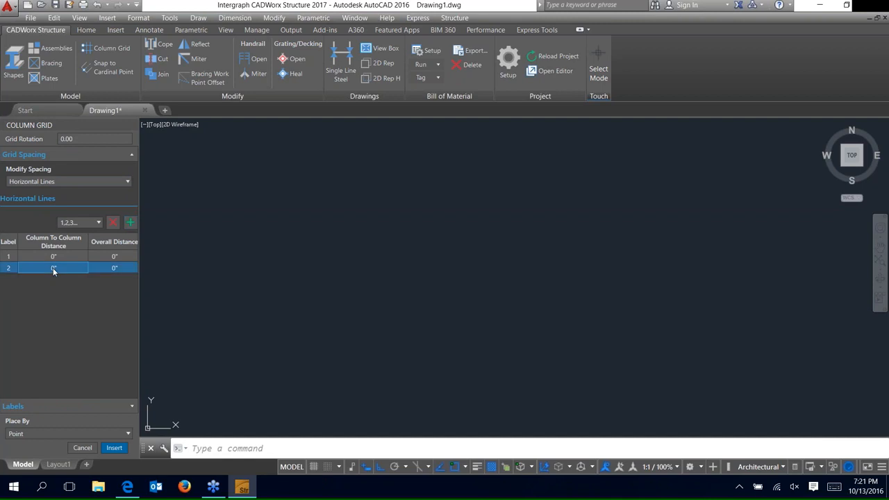
type("12.5")
type("'-6")
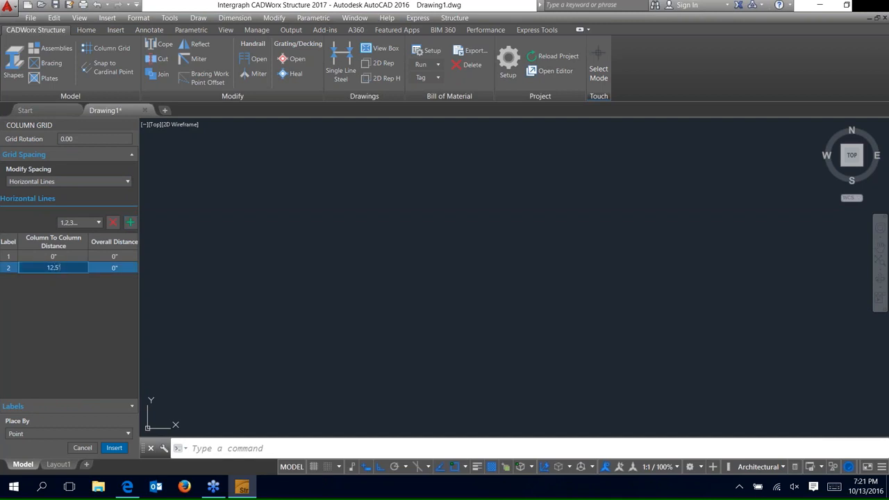
key("Return")
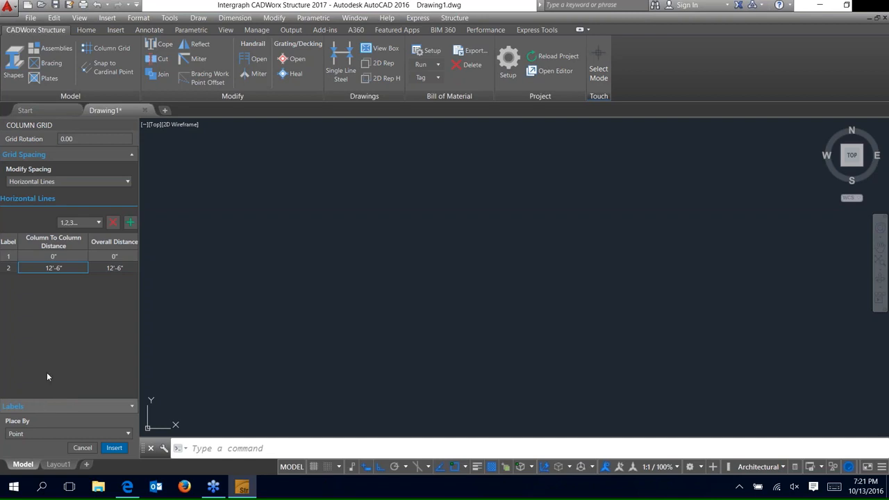
Step: Assign the column lines to the Grid group in the grid's label settings, keeping the 2'-0" extension length
left_click(47, 406)
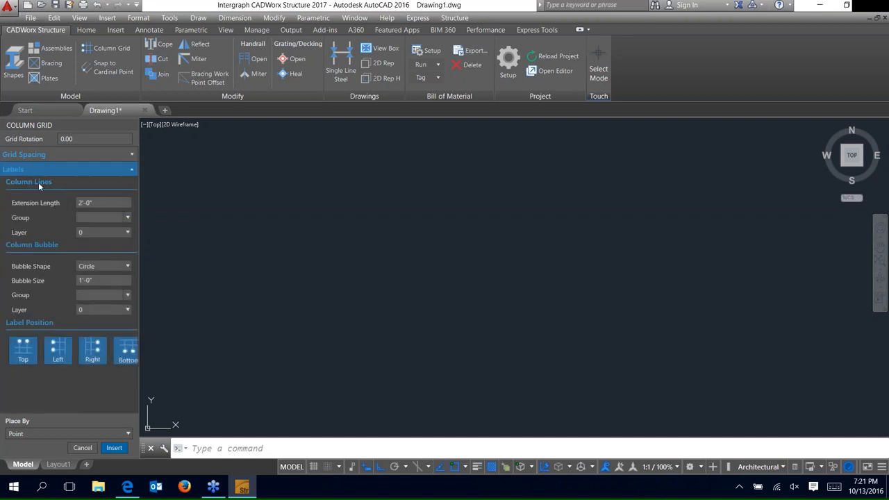
left_click(98, 203)
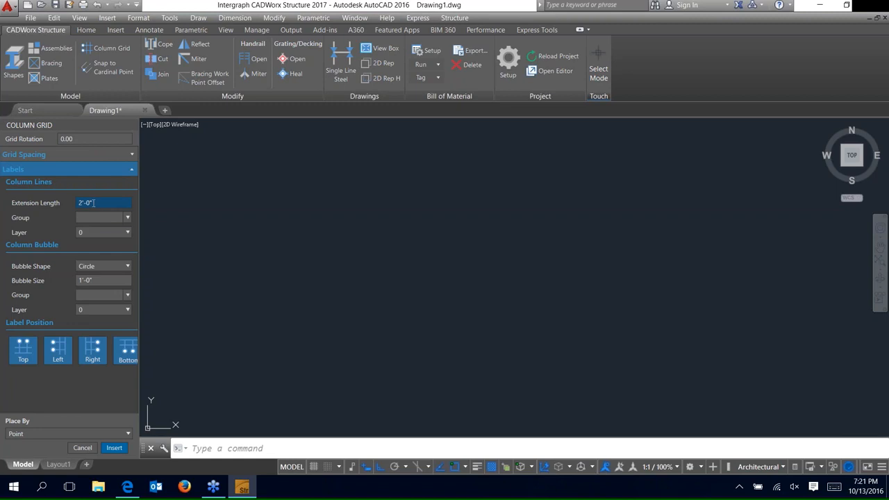
left_click(98, 217)
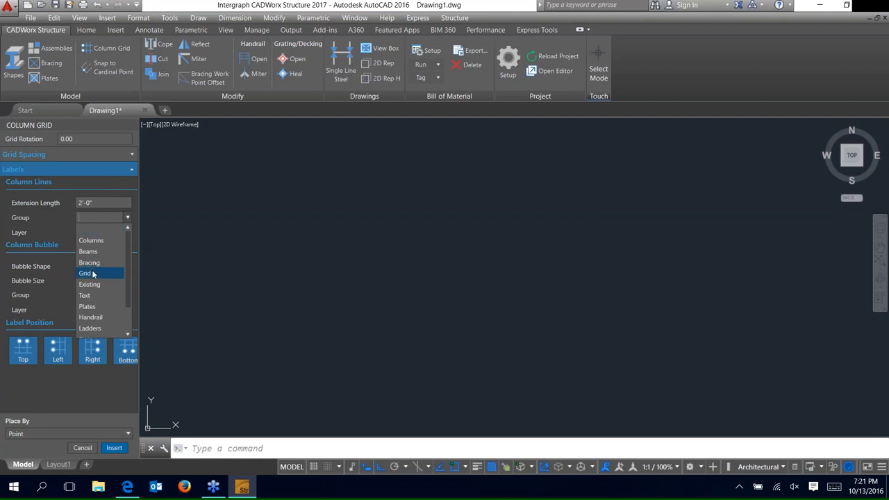
left_click(93, 274)
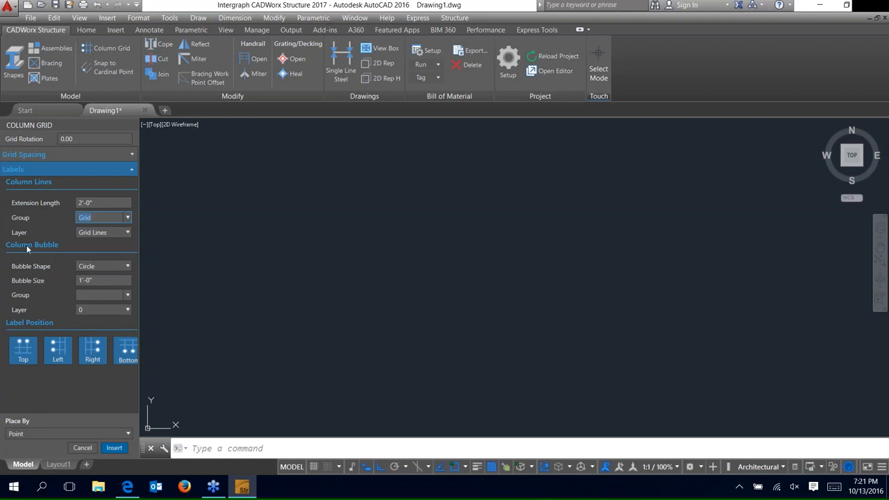
Step: Configure the column bubbles as circles in the Grid group on the Grid Bubbles layer
left_click(103, 266)
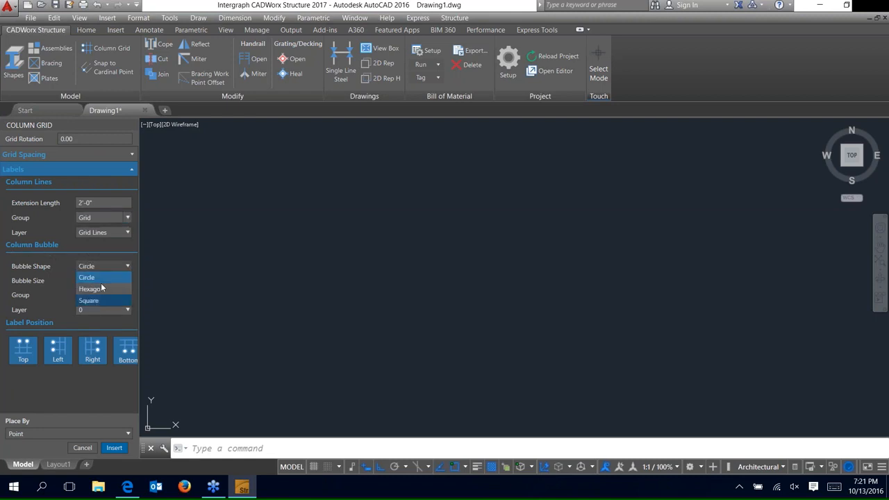
left_click(102, 278)
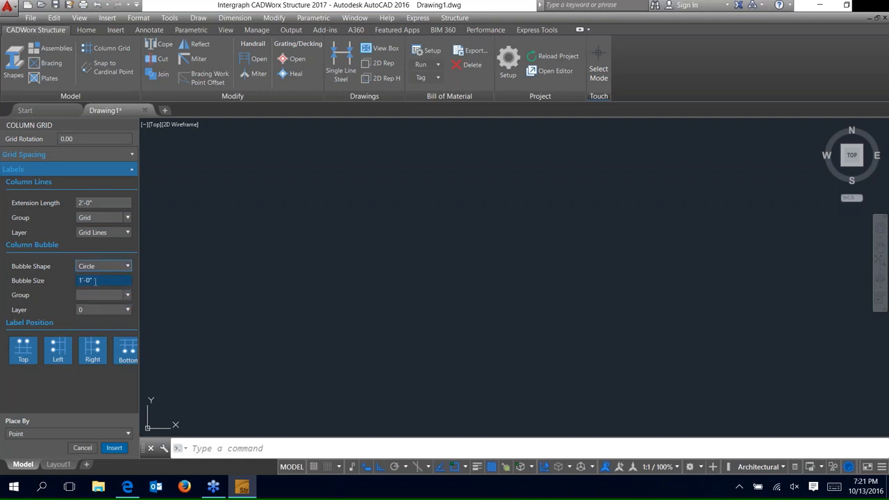
left_click(128, 295)
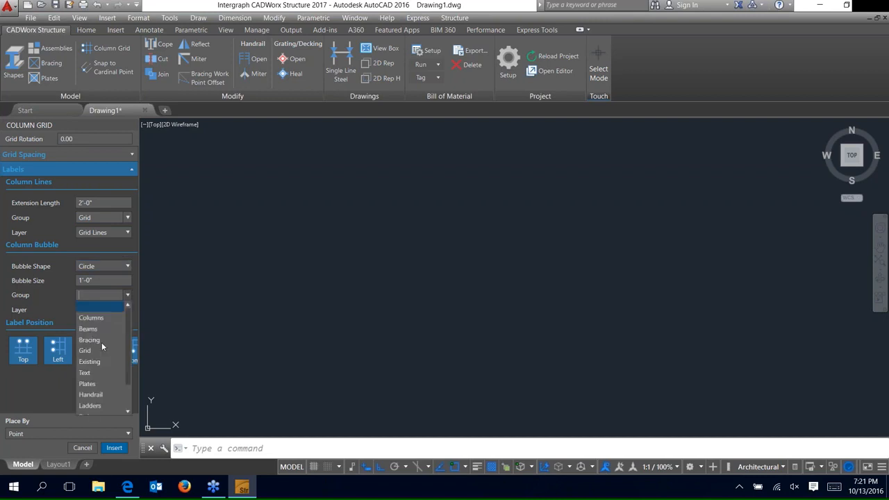
left_click(98, 351)
left_click(98, 310)
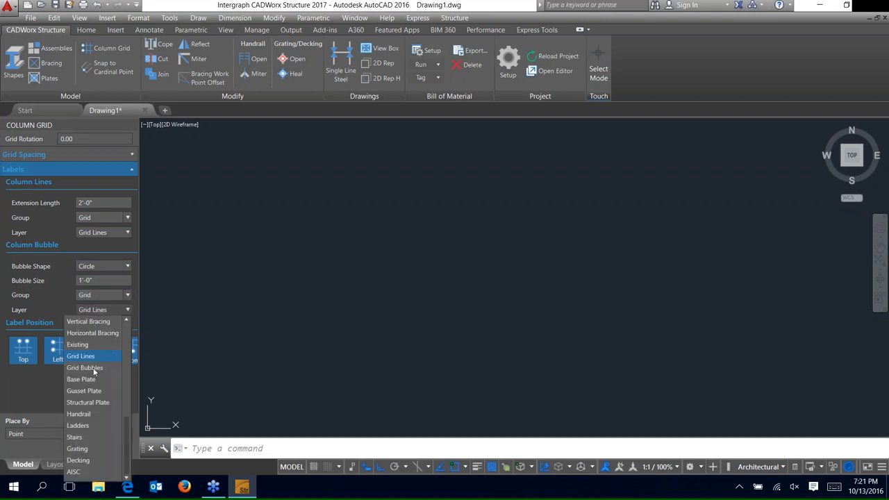
left_click(94, 368)
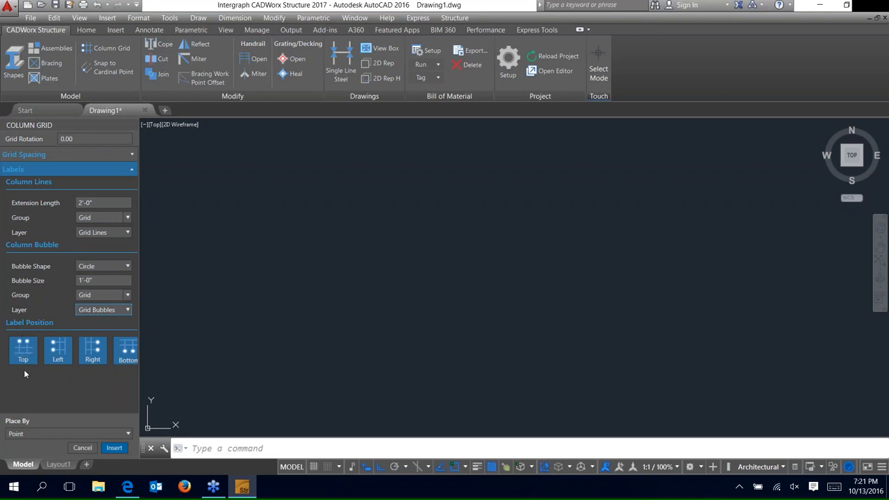
left_click(93, 356)
left_click(126, 350)
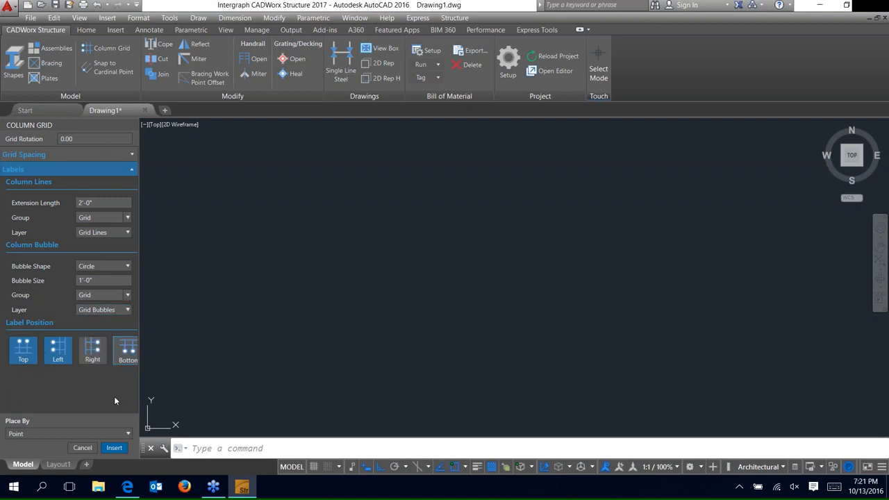
left_click(120, 359)
left_click(95, 357)
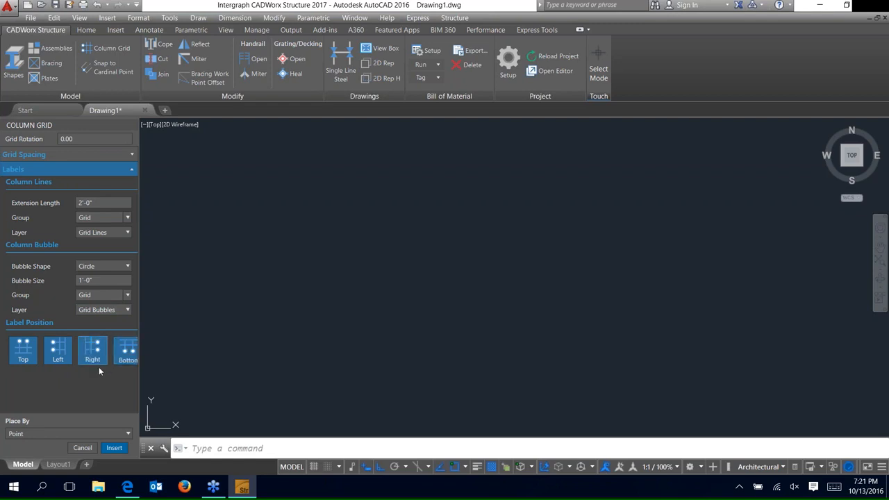
Step: Insert the column grid by coordinates at X 50', Y 20', Z 25' and switch to the SW Isometric view
left_click(43, 433)
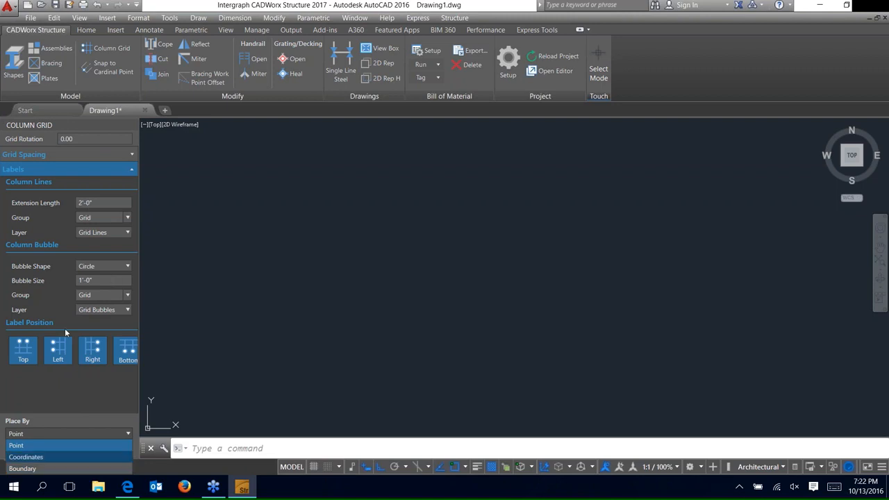
left_click(33, 457)
left_click(29, 436)
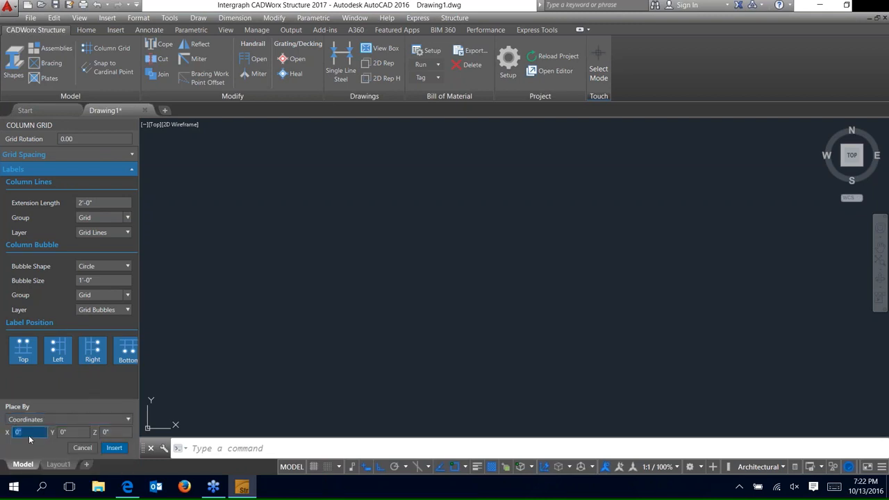
type("50'")
key("Tab")
type("20")
key("Tab")
type("25")
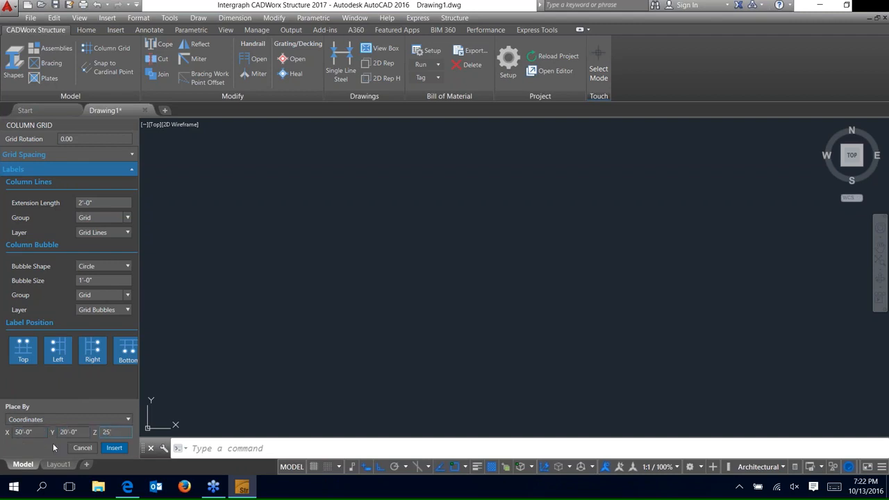
type("'")
left_click(113, 448)
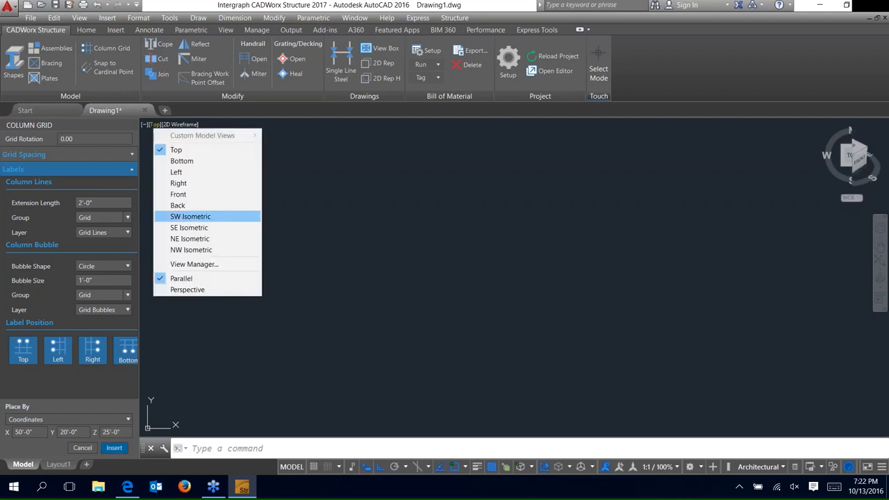
left_click(180, 217)
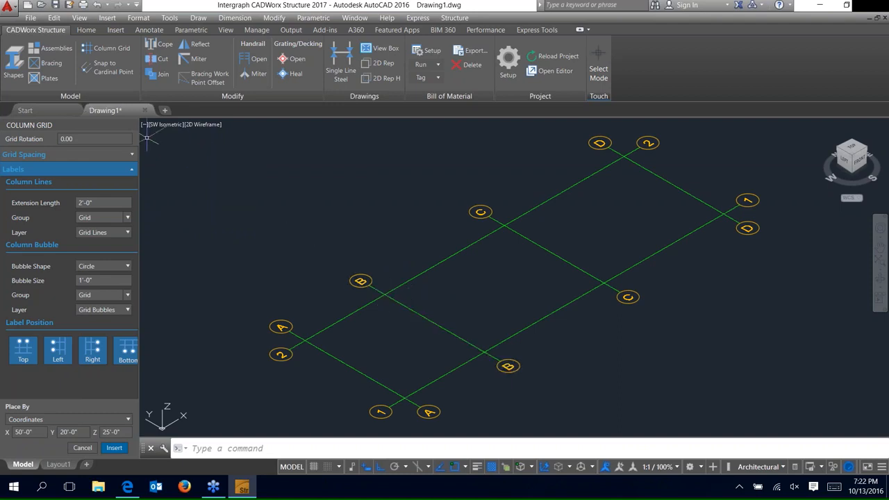
Step: Start a wide flange structural shape and set its member size to W8X67
left_click(14, 66)
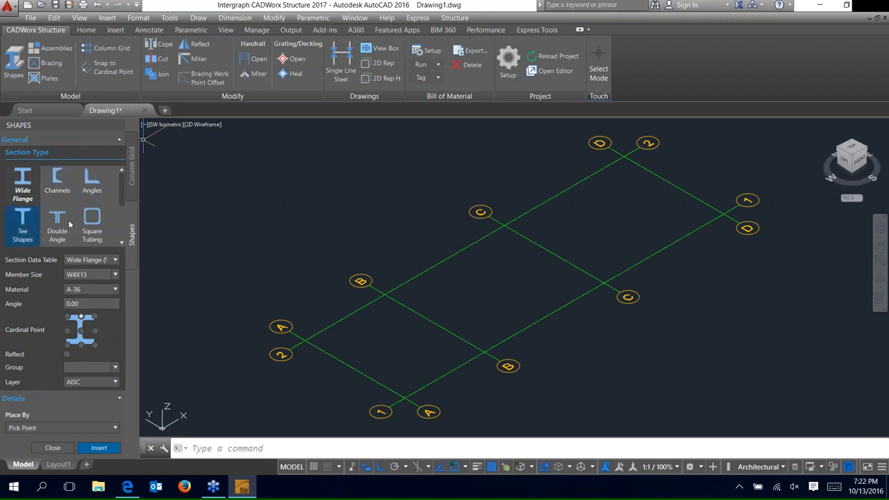
scroll(122, 201, "down", 3)
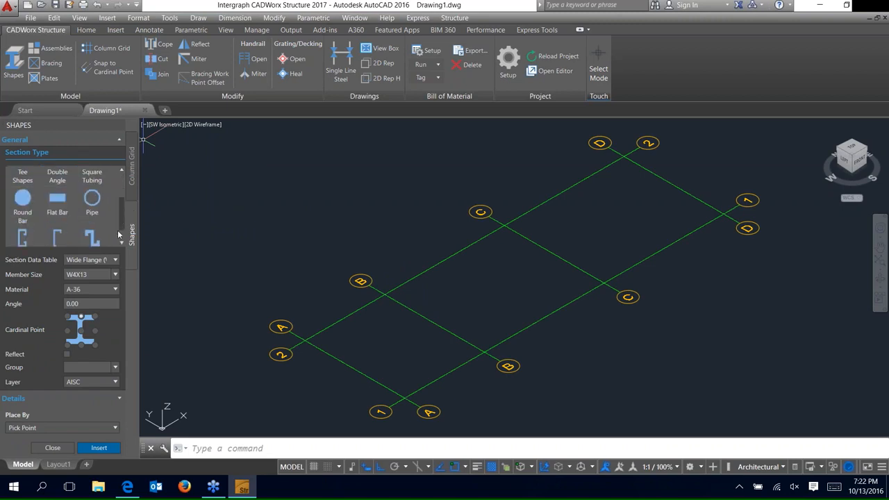
scroll(87, 202, "up", 3)
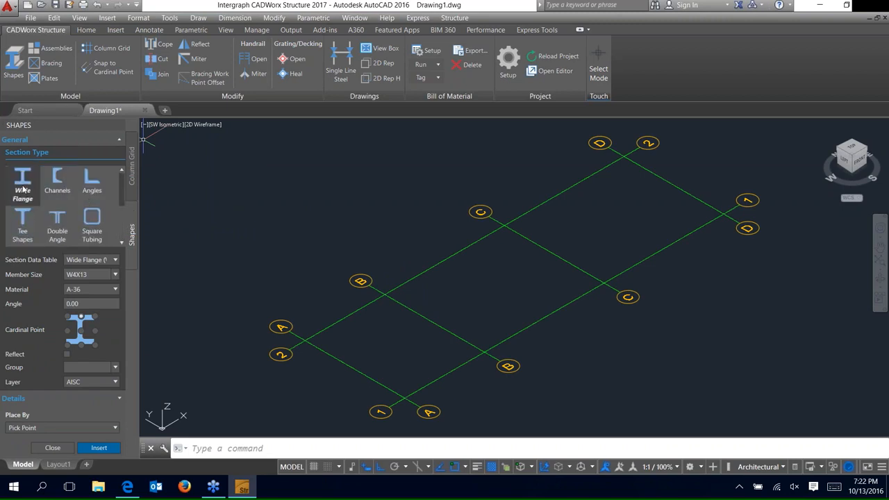
left_click(115, 275)
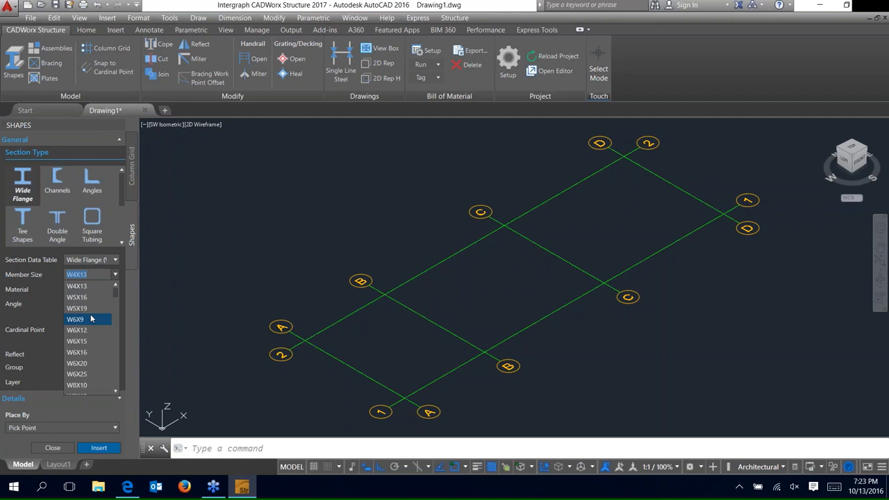
type("w8x6")
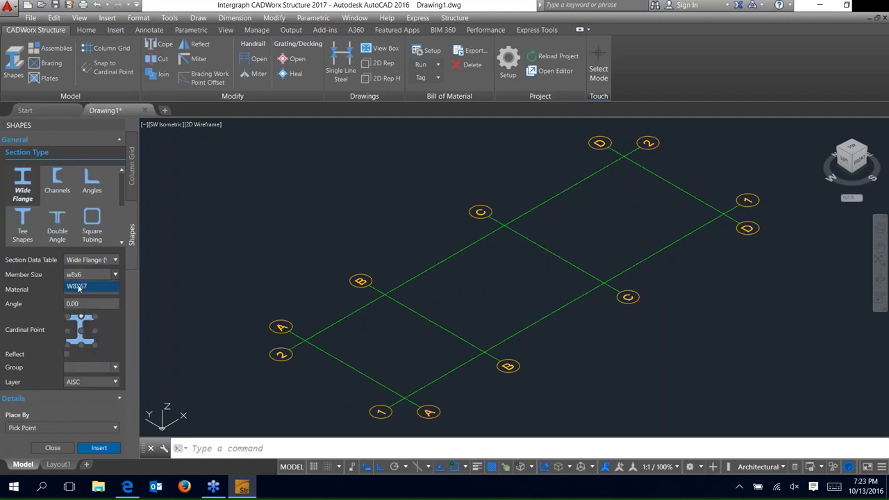
left_click(79, 286)
Step: Set the shape's angle to 90 with a center cardinal point and assign it to the Columns group
left_click(99, 303)
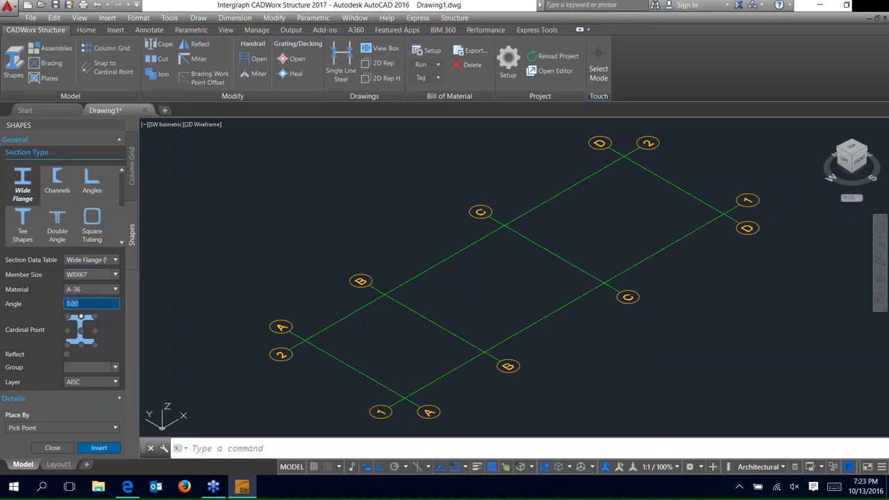
type("90")
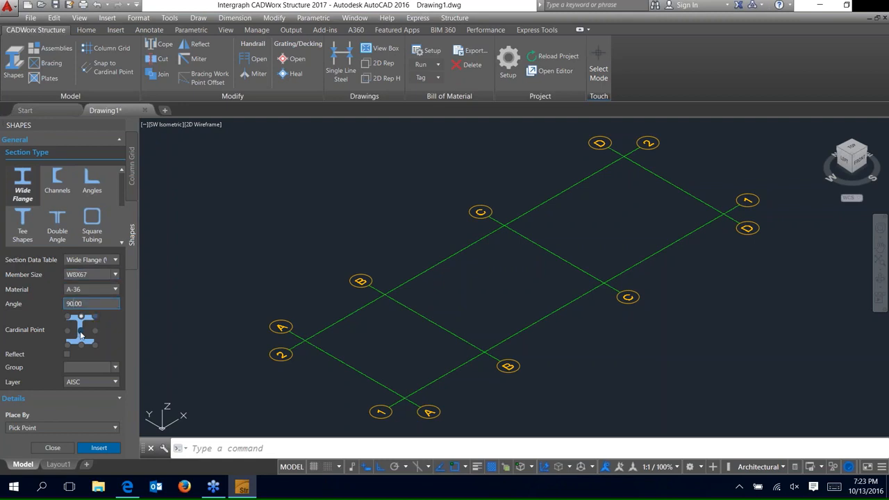
left_click(81, 332)
left_click(116, 368)
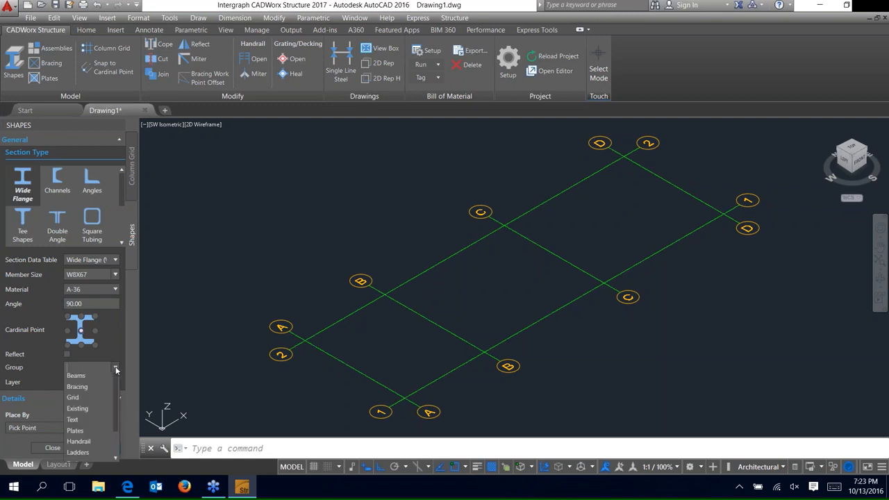
left_click(100, 391)
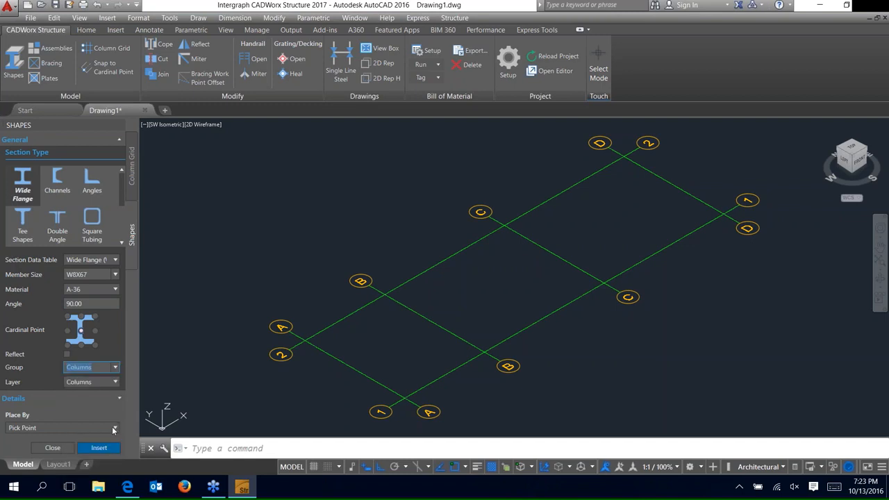
Step: Start inserting the shape by Column Length with a column length of 20'
left_click(114, 428)
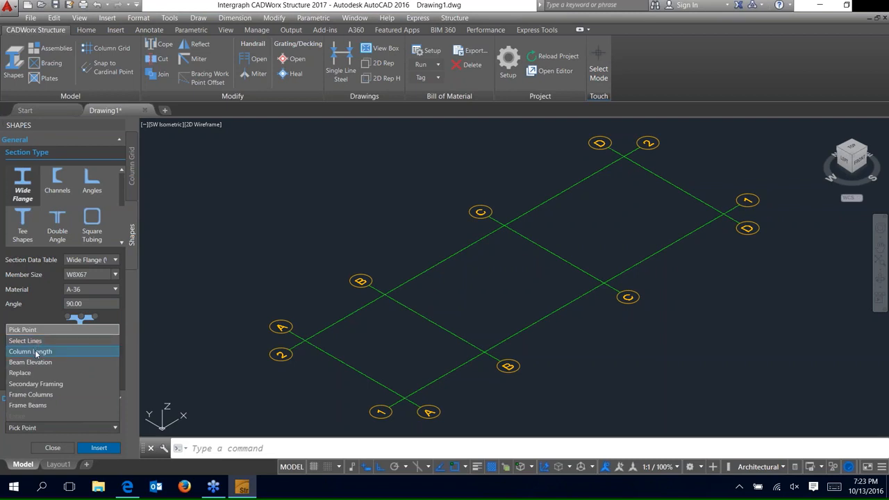
left_click(30, 352)
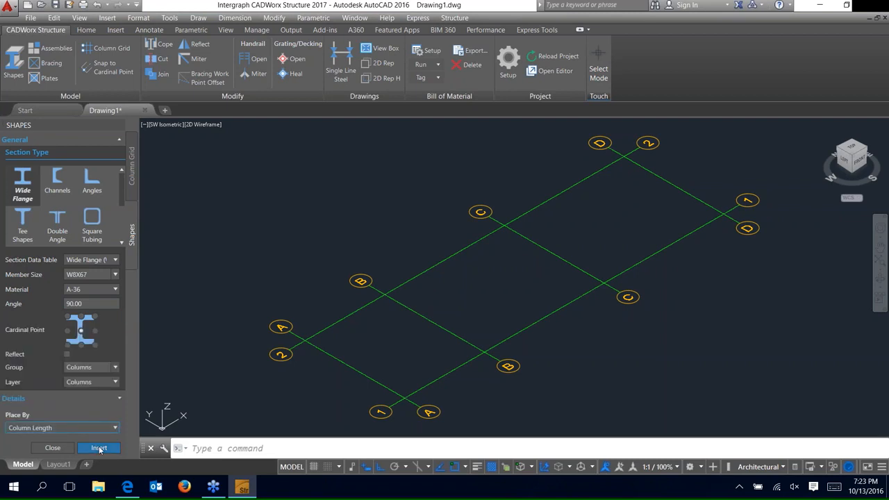
left_click(99, 447)
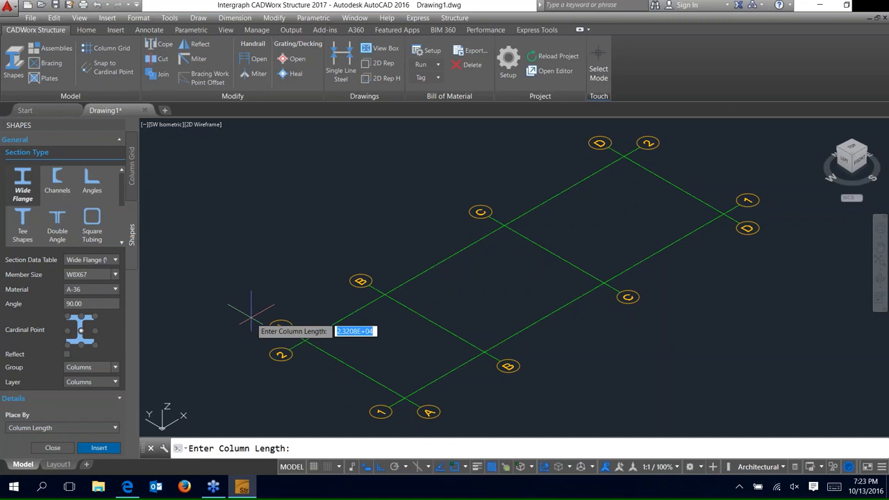
type("20")
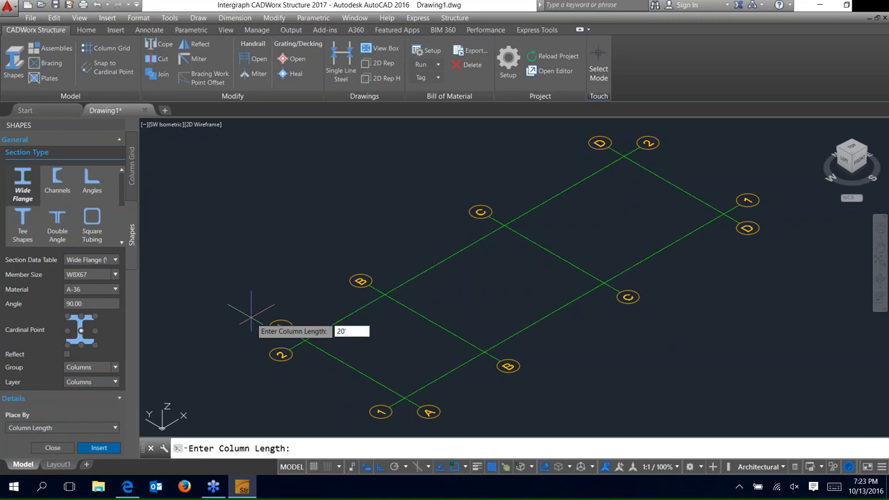
type("'")
key("Return")
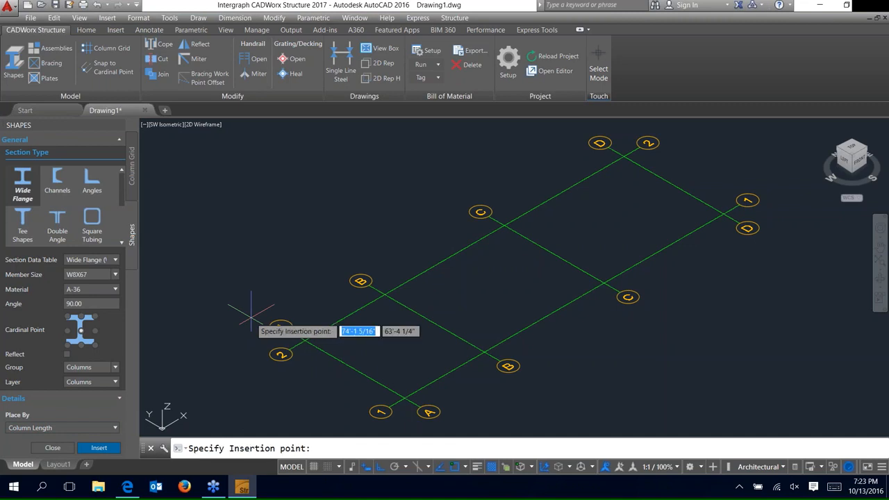
Step: Place columns at all eight grid intersections, from A2 to D2 along line 2 and D1 to A1 along line 1
left_click(303, 339)
left_click(384, 295)
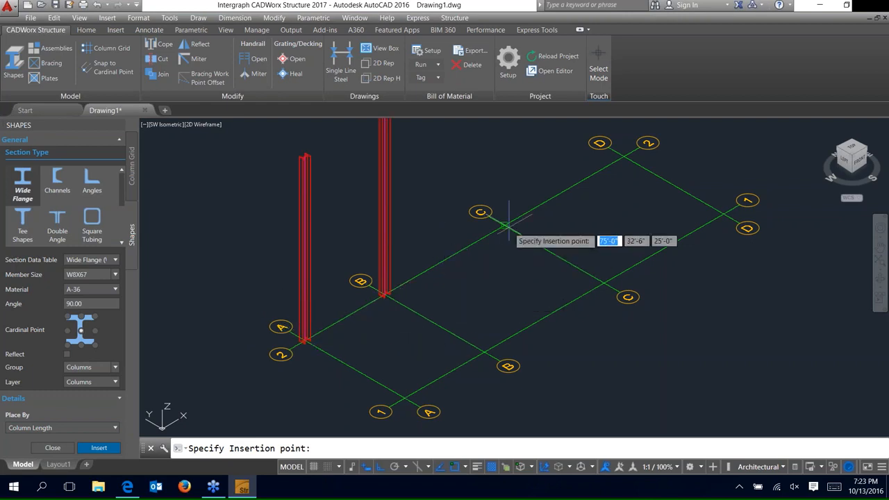
left_click(504, 224)
left_click(622, 156)
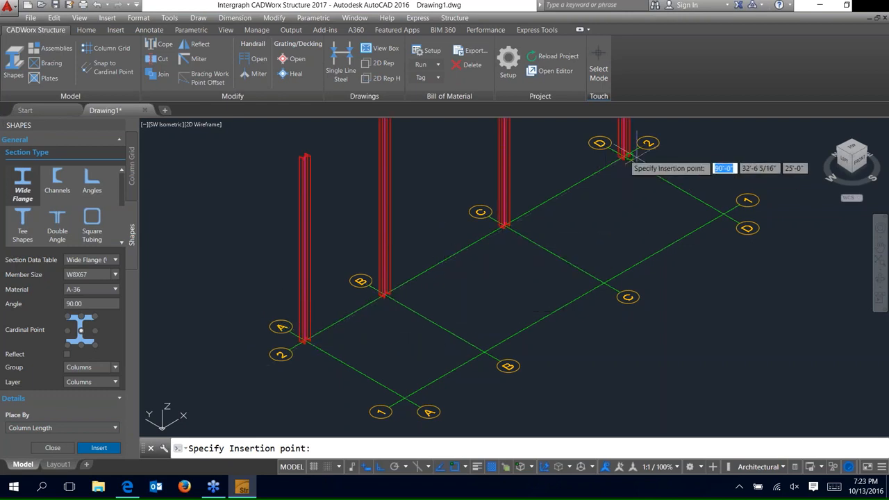
left_click(722, 212)
left_click(604, 282)
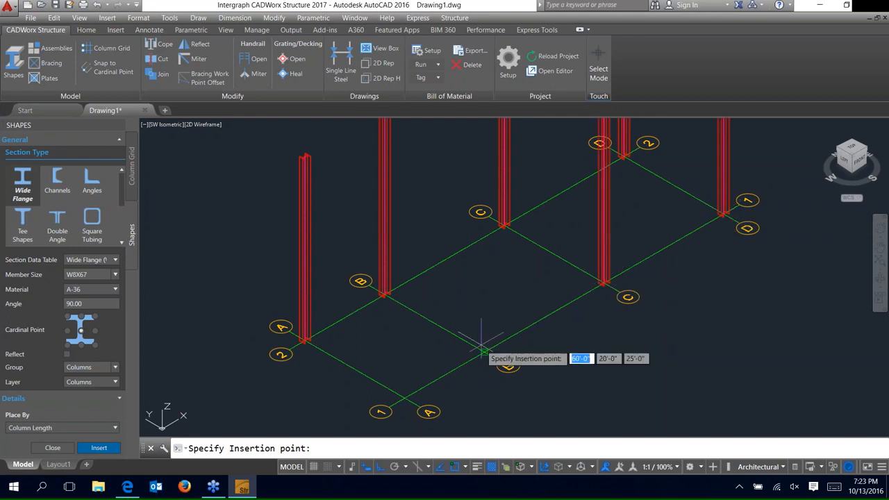
left_click(484, 353)
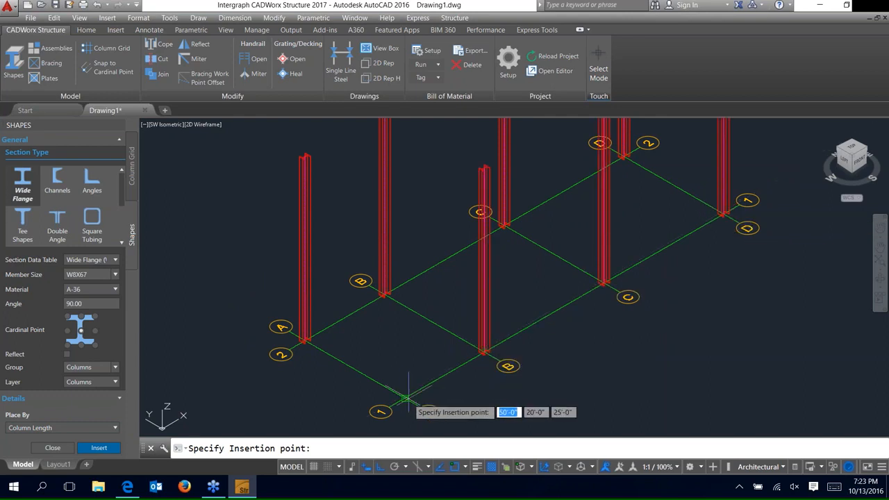
left_click(406, 399)
key("Escape")
Step: Set the wide flange member size to W10X22 and its angle to 0
scroll(440, 294, "down", 2)
middle_click_drag(460, 290, 420, 320)
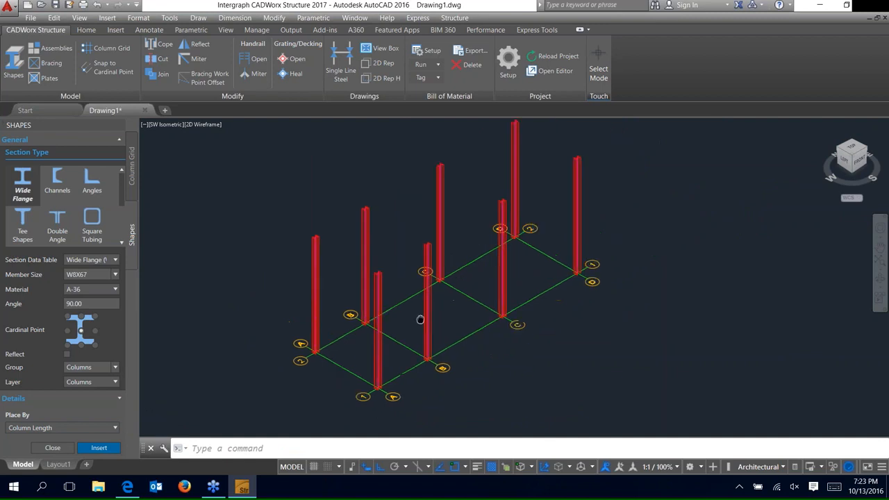
scroll(419, 319, "up", 5)
scroll(400, 303, "down", 3)
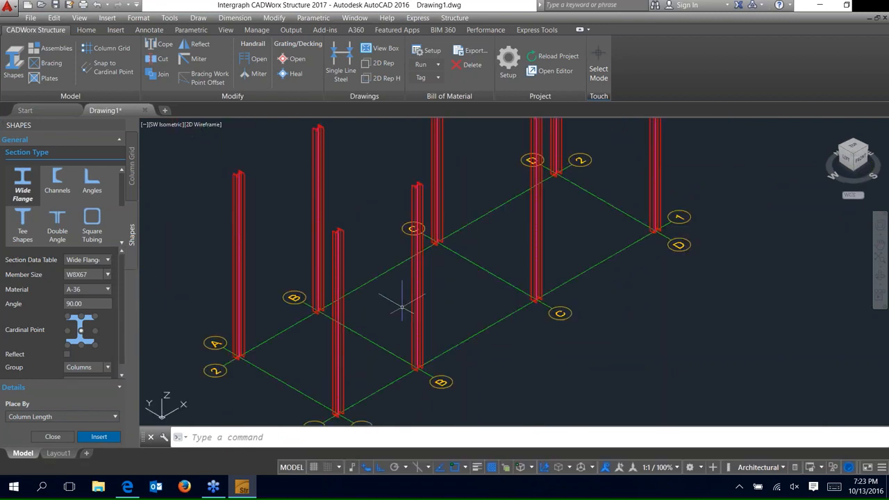
scroll(409, 291, "down", 3)
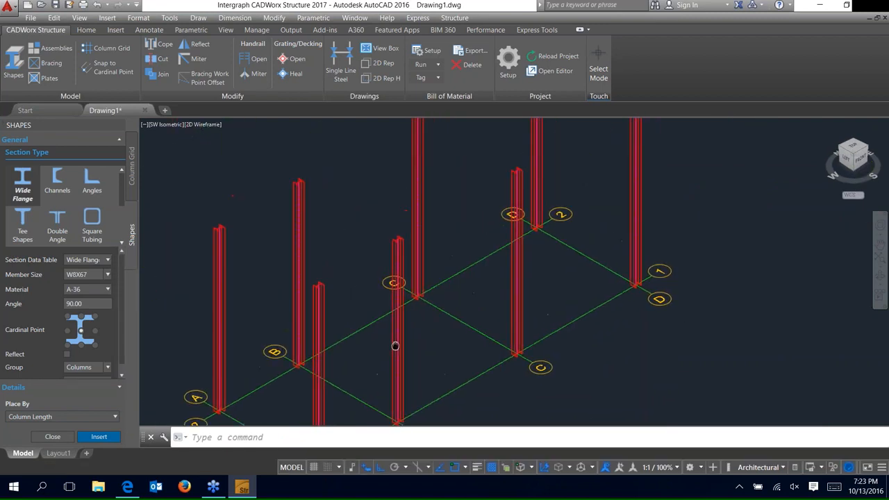
left_click(107, 274)
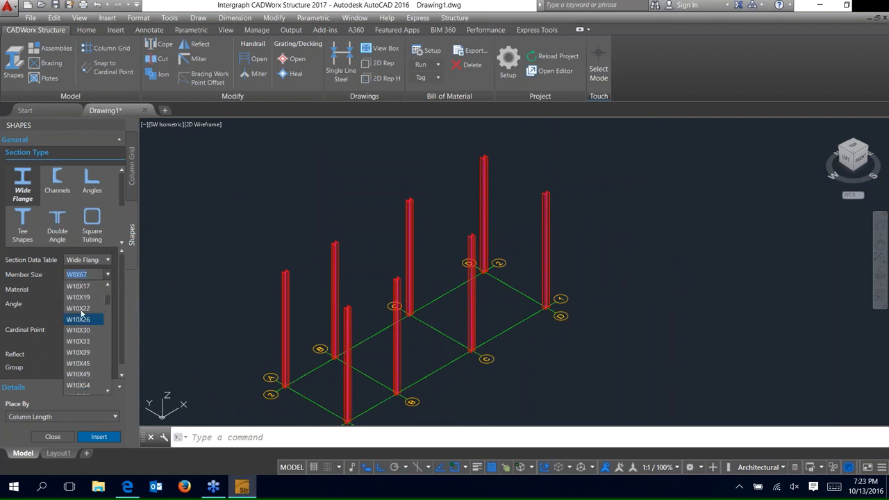
left_click(79, 308)
left_click(80, 305)
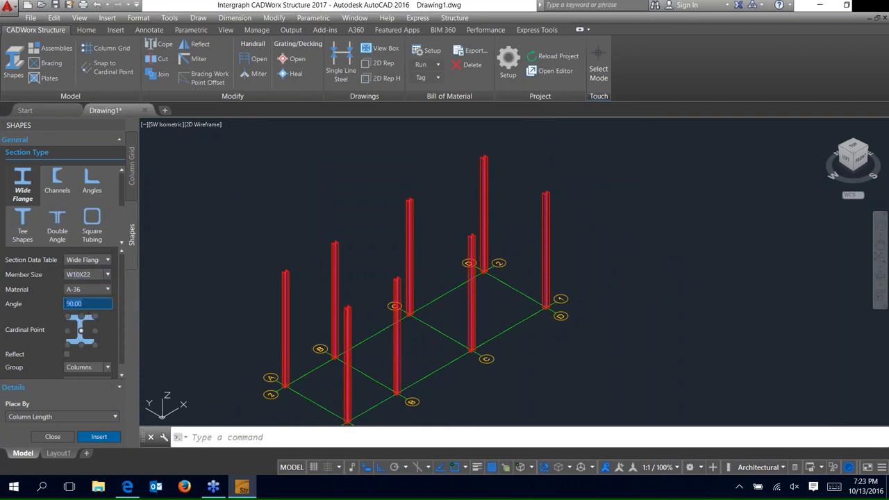
type("0")
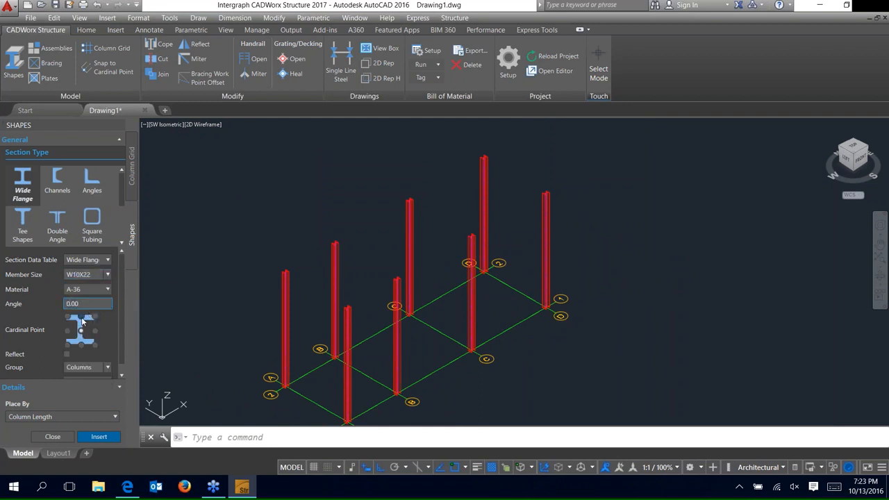
Step: Set the shape's cardinal point to top center, its group to Beams and its placement method to Pick Point
left_click(82, 318)
left_click(108, 367)
left_click(76, 402)
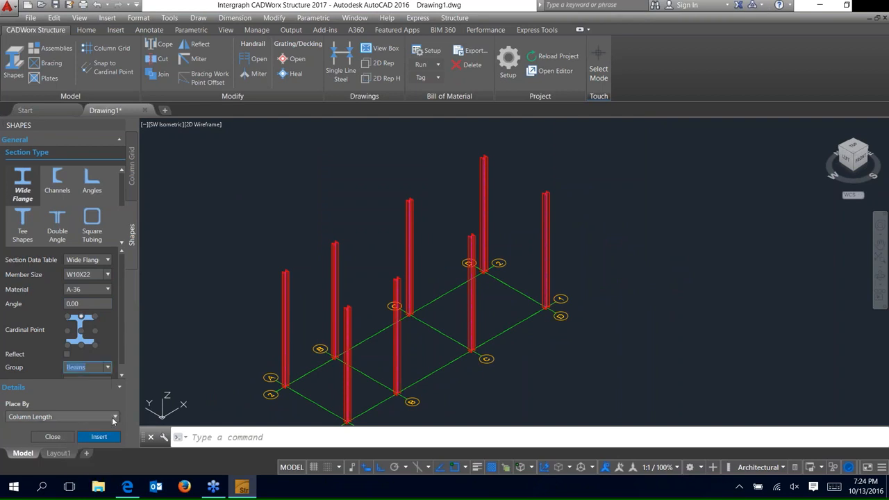
left_click(104, 417)
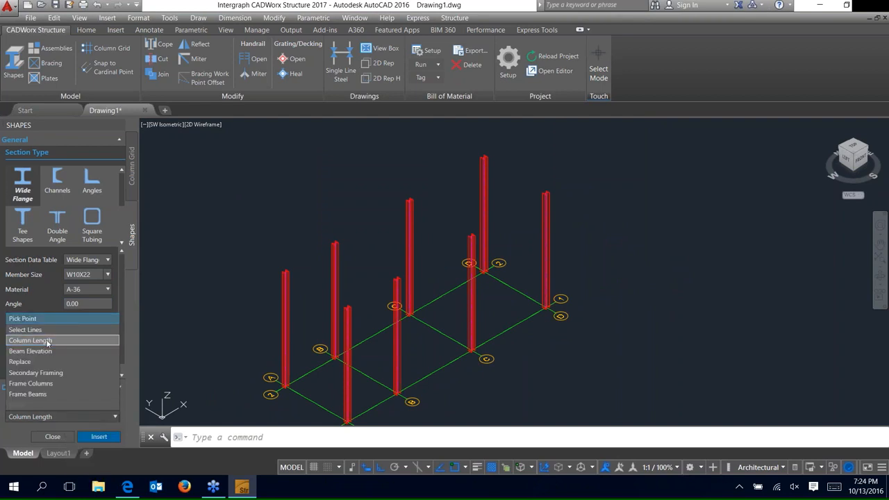
left_click(23, 318)
left_click(98, 436)
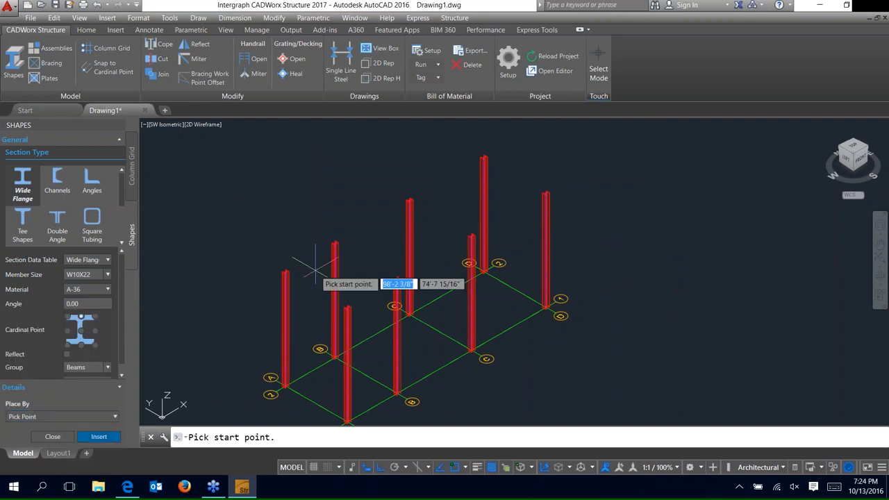
scroll(313, 261, "up", 5)
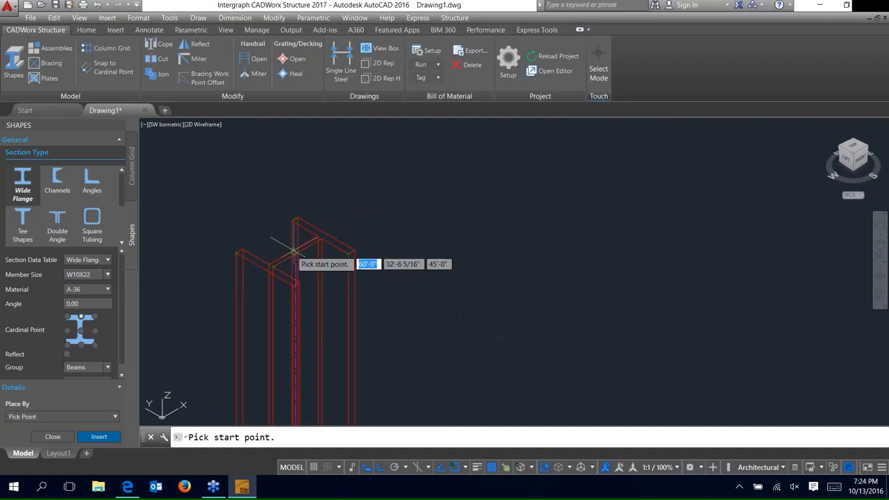
scroll(298, 251, "up", 3)
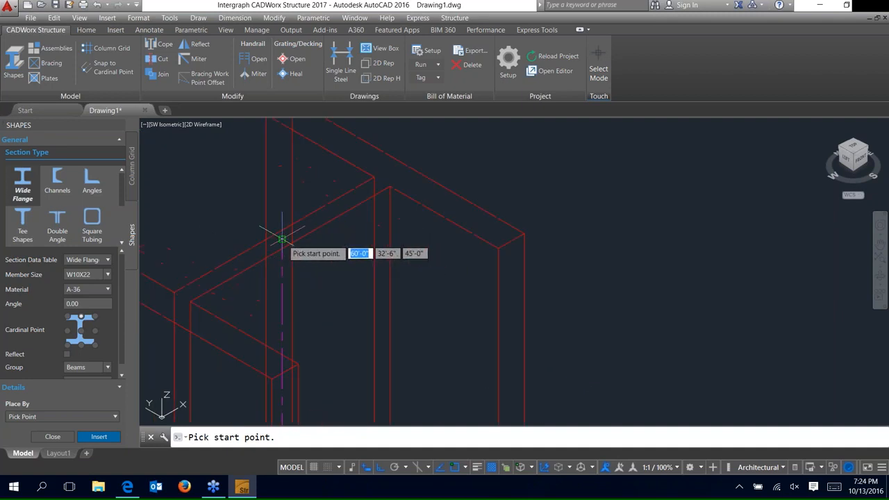
scroll(283, 239, "down", 3)
key("Escape")
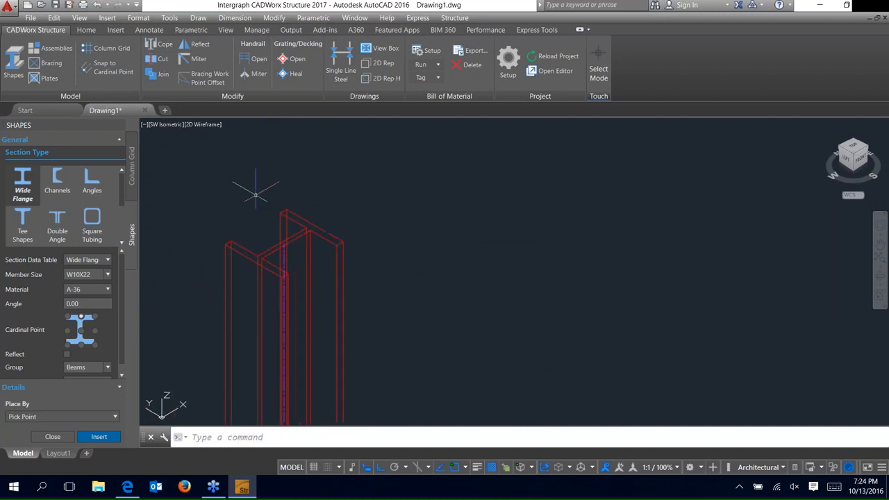
Step: Turn on Snap to Cardinal Point and place W10X22 beams between the column tops along line 2, from B to C and C to D
left_click(114, 70)
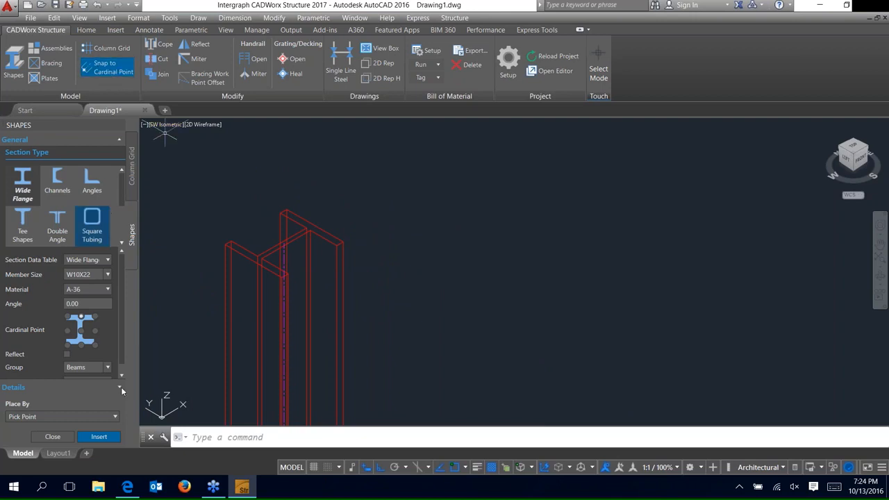
left_click(98, 436)
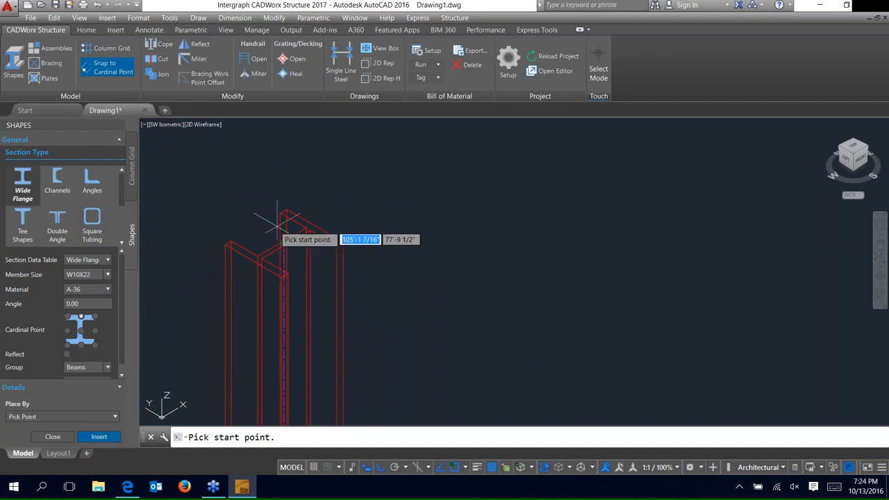
scroll(283, 288, "down", 4)
scroll(283, 299, "down", 5)
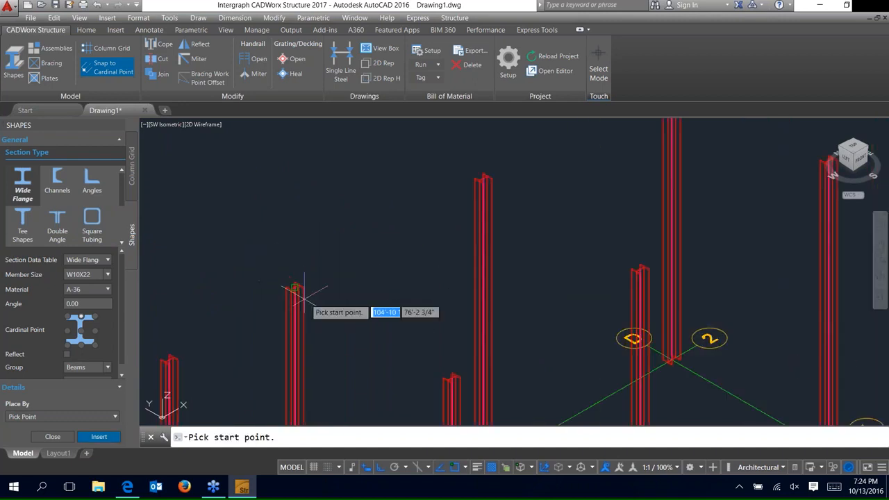
left_click(299, 295)
left_click(417, 226)
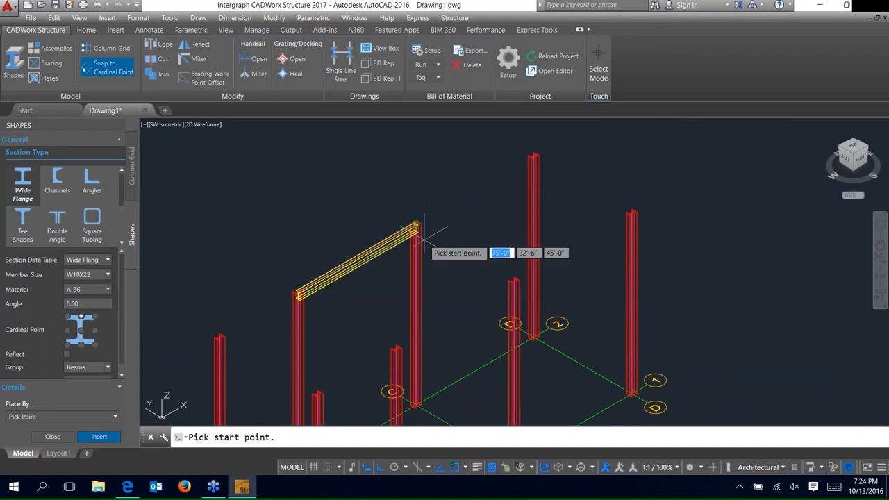
left_click(415, 226)
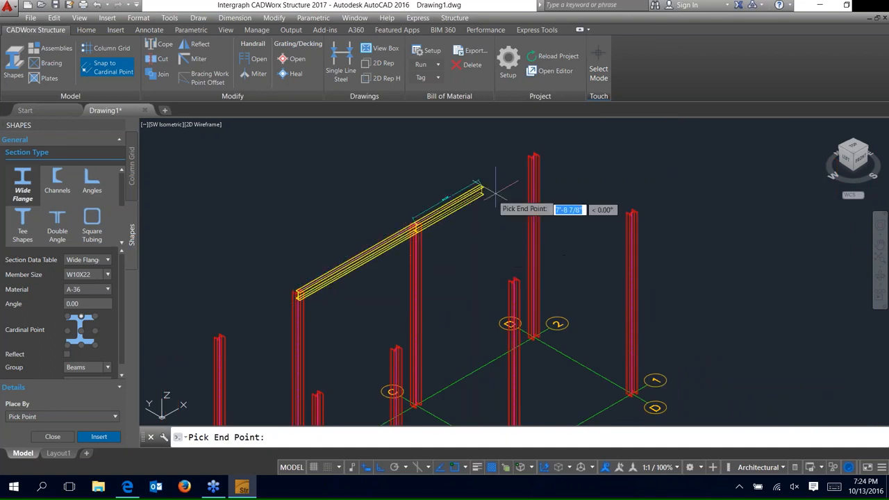
left_click(532, 163)
Step: Place beams between the column tops along line 1, from B to C and from C to D
left_click(395, 349)
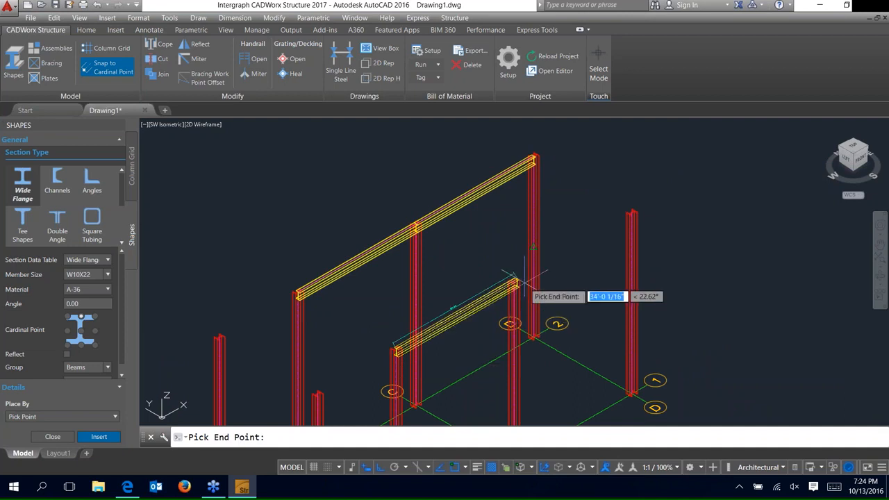
left_click(514, 281)
left_click(514, 281)
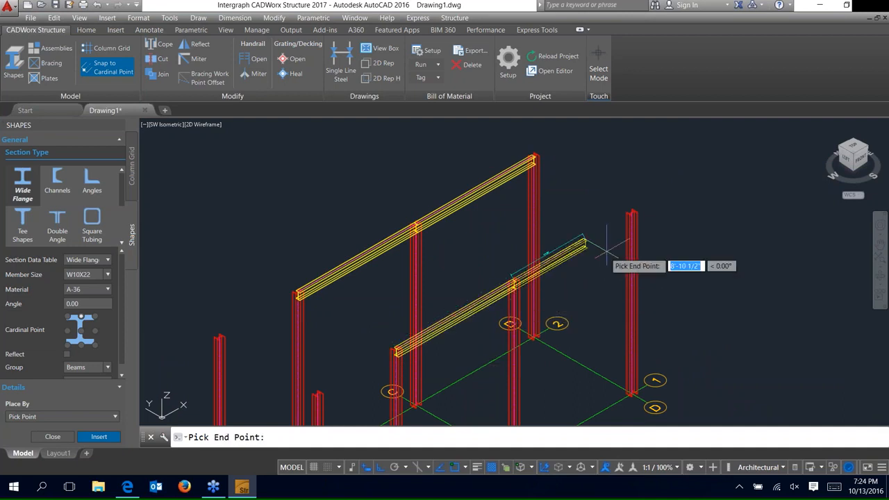
left_click(632, 217)
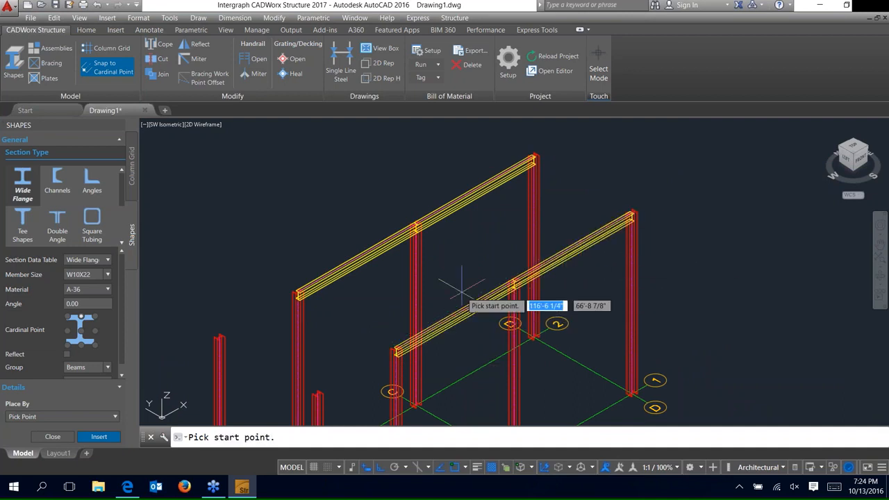
left_click(396, 350)
key("Escape")
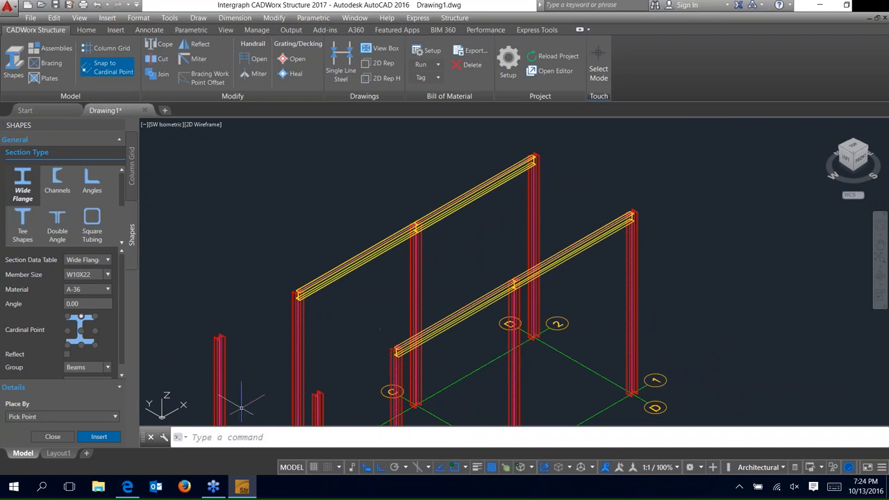
Step: Place cross beams between the column tops from line 1 to line 2 at grid lines B, C and D
left_click(99, 436)
left_click(395, 350)
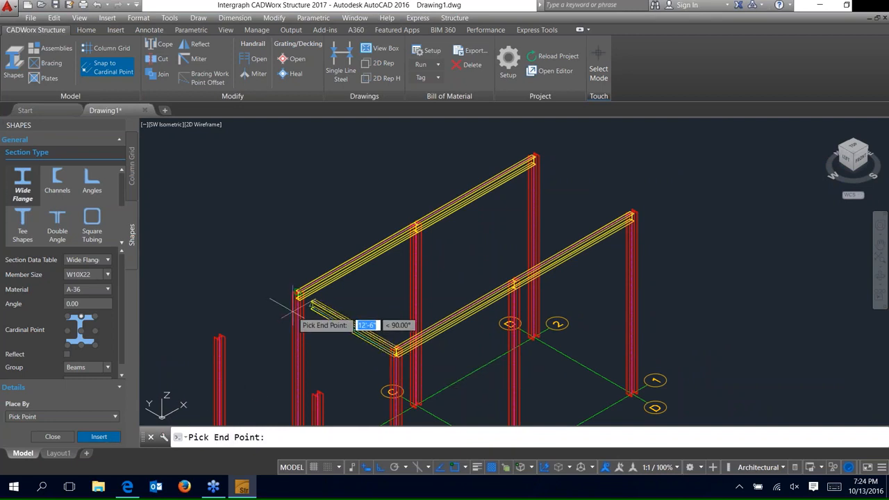
left_click(299, 295)
left_click(512, 284)
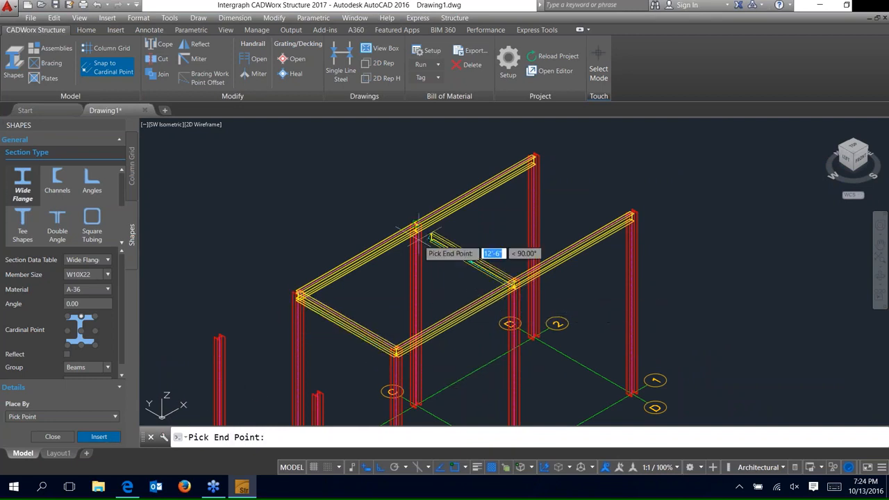
left_click(416, 227)
left_click(625, 214)
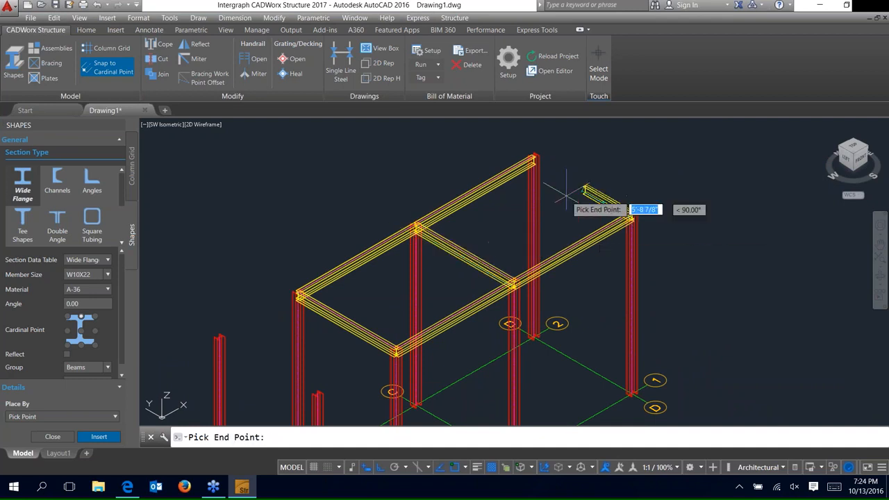
left_click(534, 159)
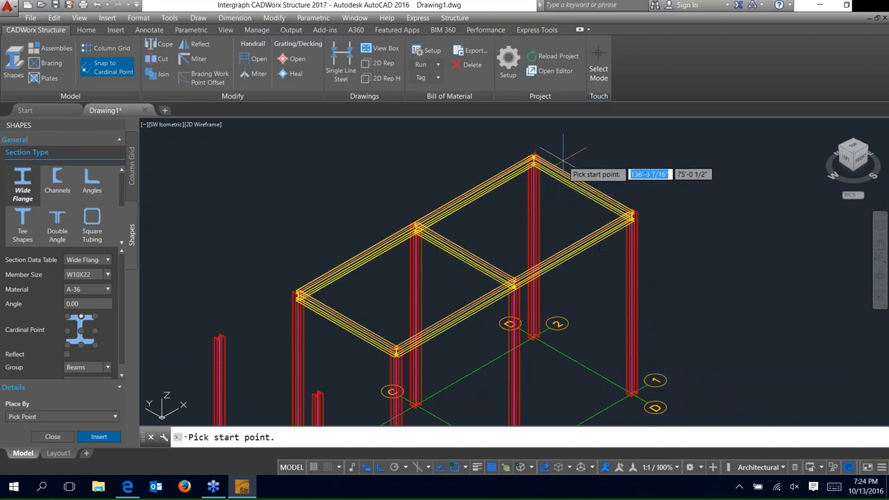
key("Escape")
Step: Insert beams by Beam Elevation at 32'6 between the four columns along line 2, from A to D
scroll(563, 158, "down", 4)
scroll(447, 300, "up", 2)
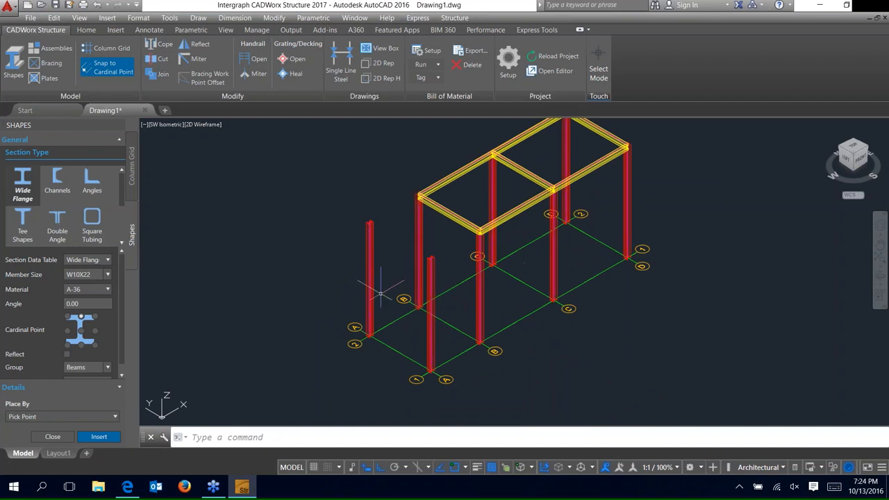
left_click(101, 415)
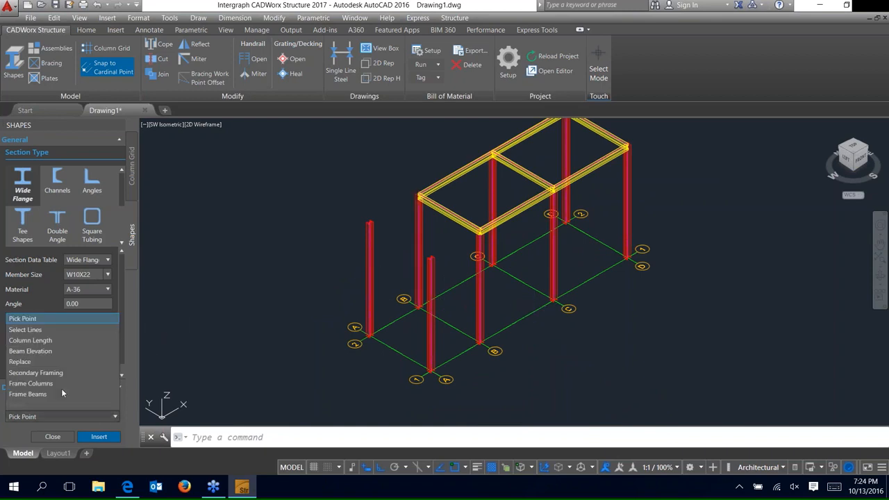
left_click(31, 351)
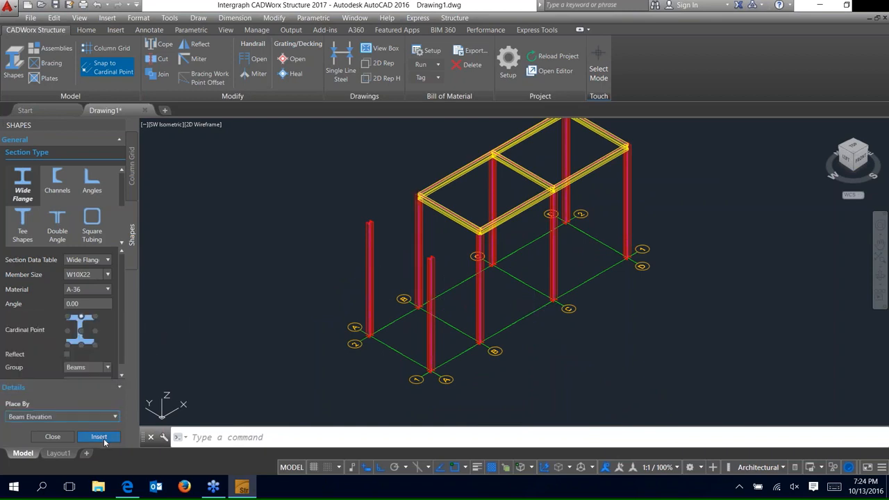
left_click(102, 437)
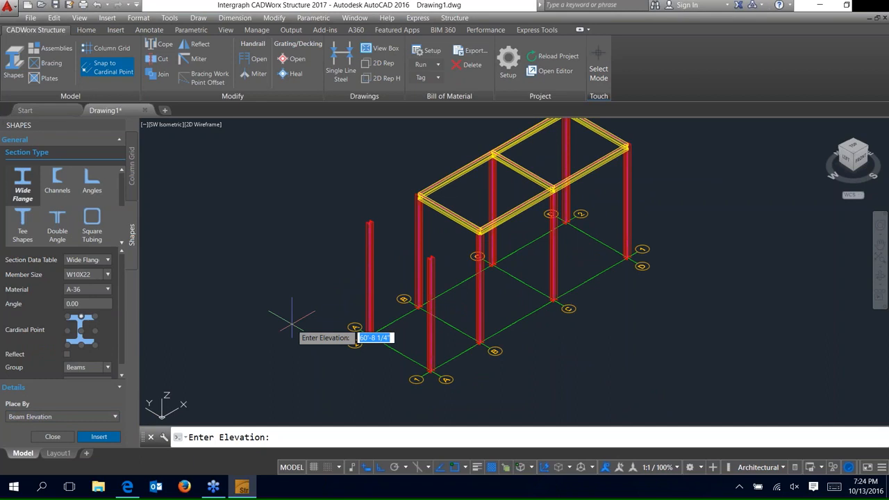
type("32'6")
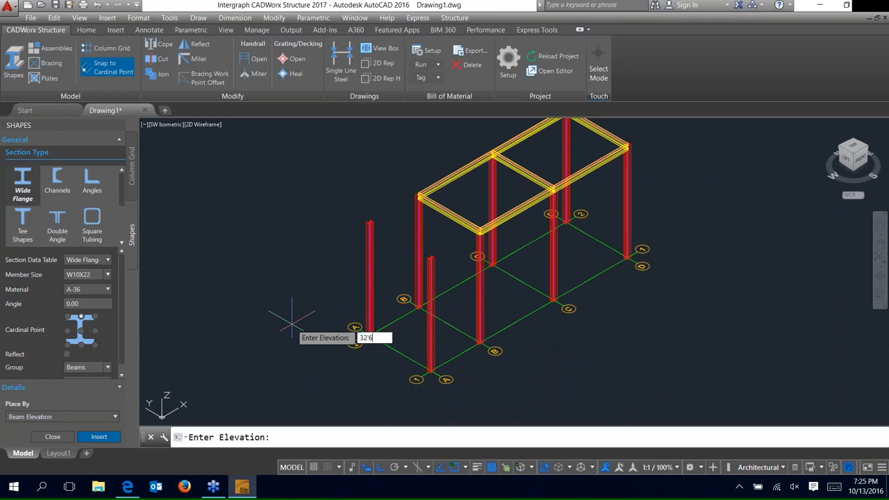
key("Return")
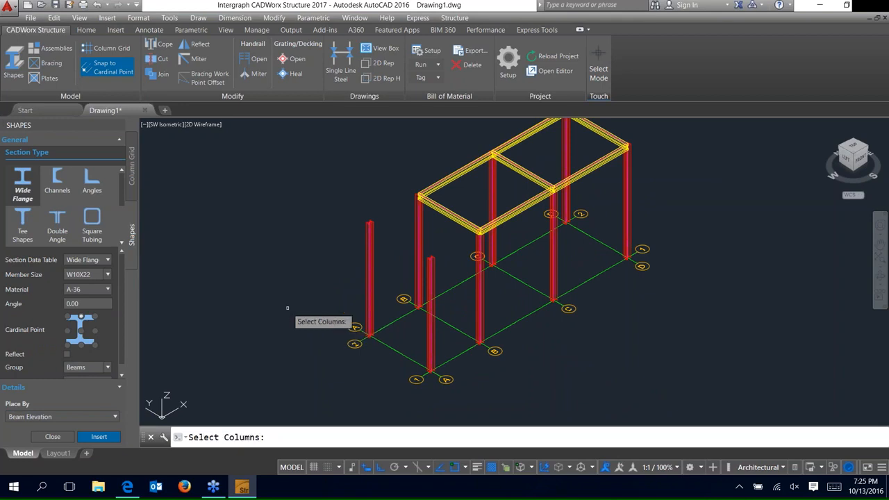
left_click(368, 305)
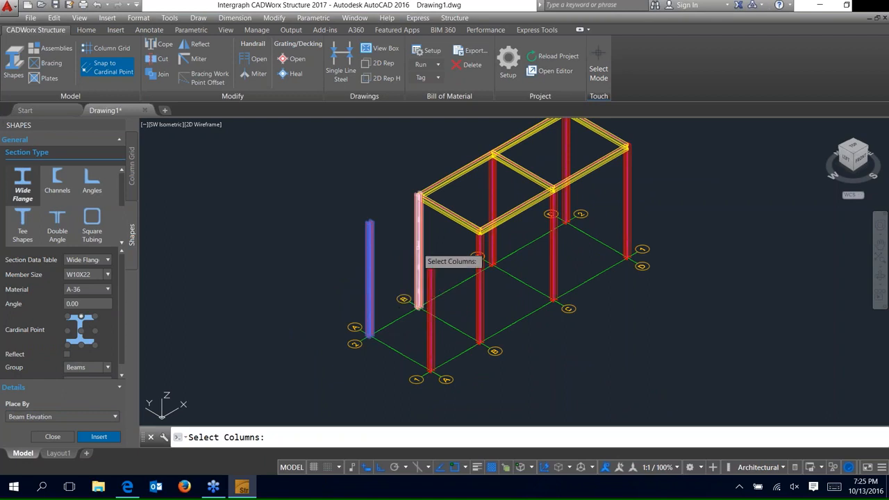
left_click(421, 249)
left_click(493, 197)
left_click(571, 153)
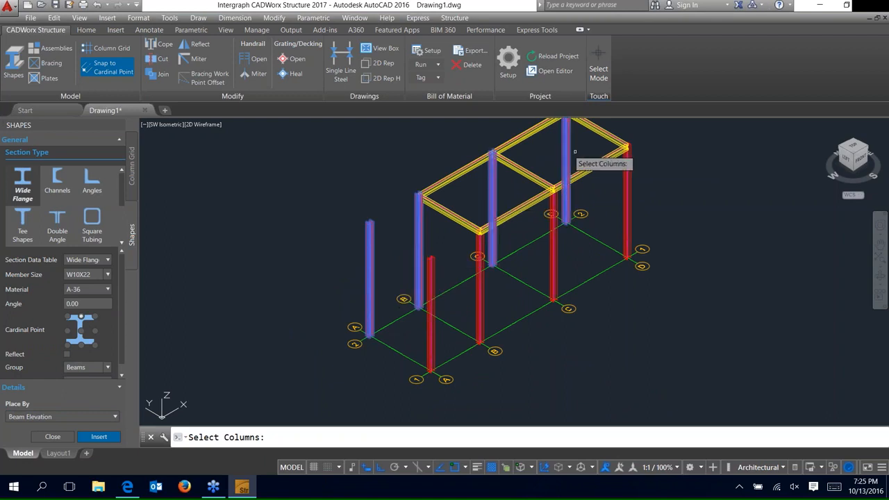
key("Return")
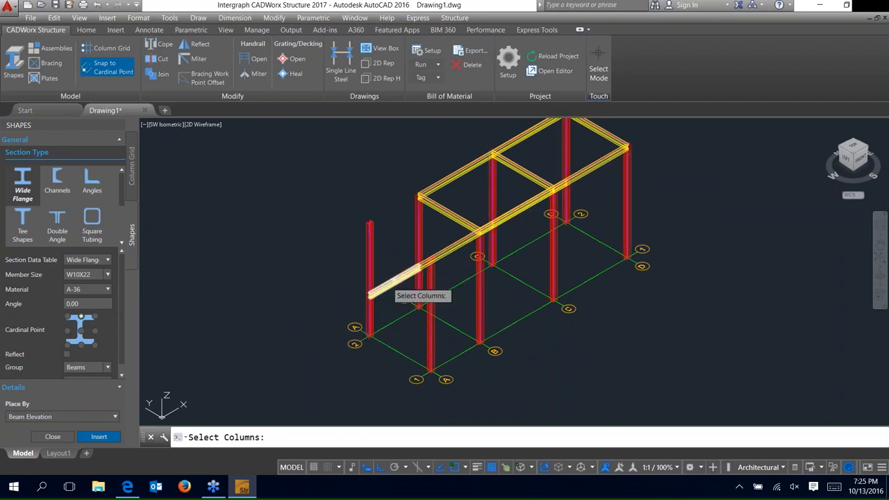
Step: Insert cross beams at the same elevation between the line 1 and line 2 columns at grid lines A, B, C and D
left_click(431, 339)
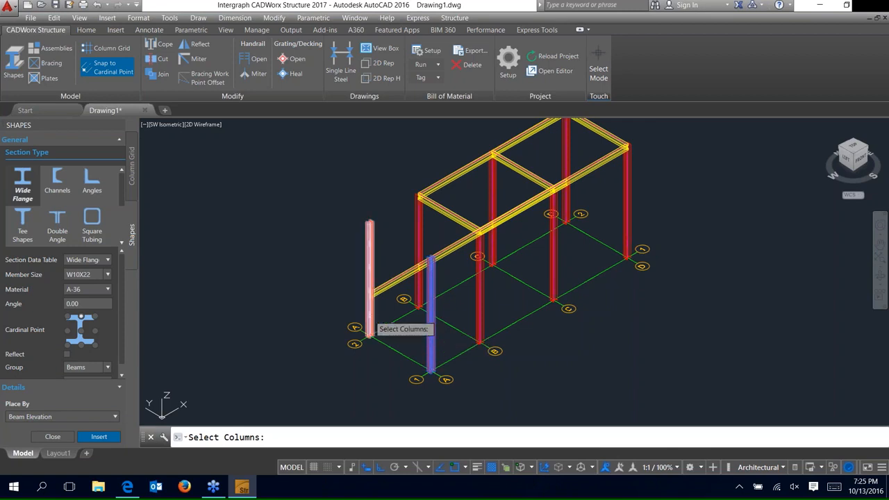
left_click(370, 315)
key("Return")
left_click(479, 330)
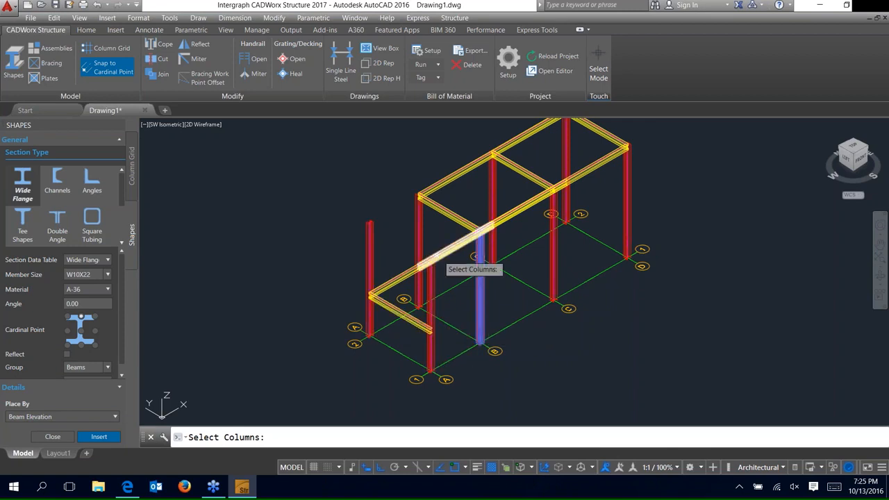
left_click(419, 300)
key("Return")
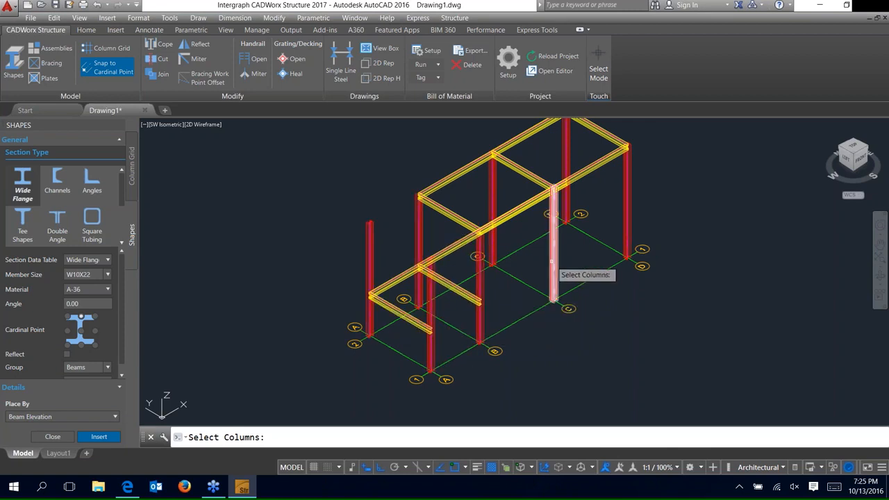
left_click(553, 268)
left_click(492, 202)
key("Return")
left_click(627, 207)
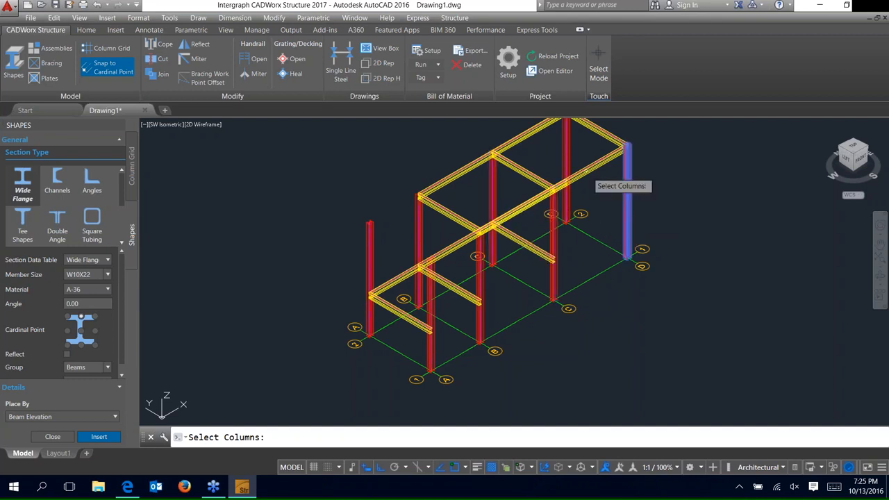
left_click(566, 165)
key("Return")
Step: Insert beams at the same elevation between the four columns along line 1, from A to D, and finish the placement
left_click(431, 350)
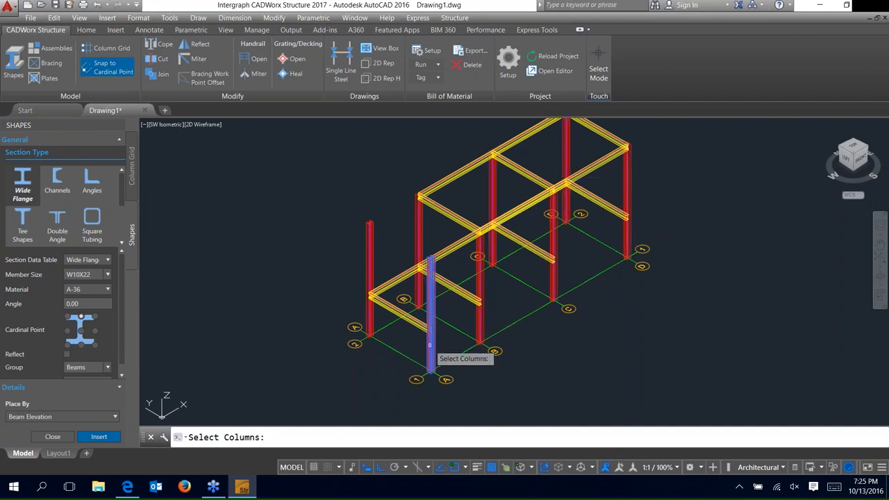
left_click(480, 332)
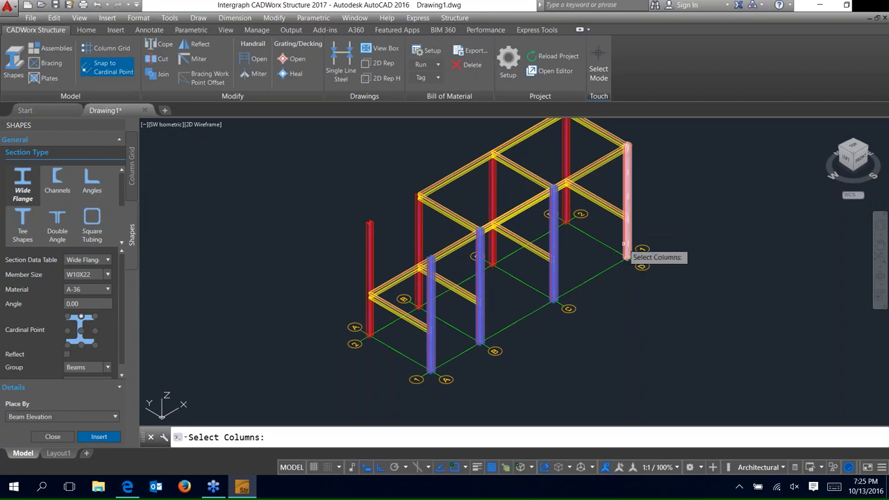
key("Return")
key("Return")
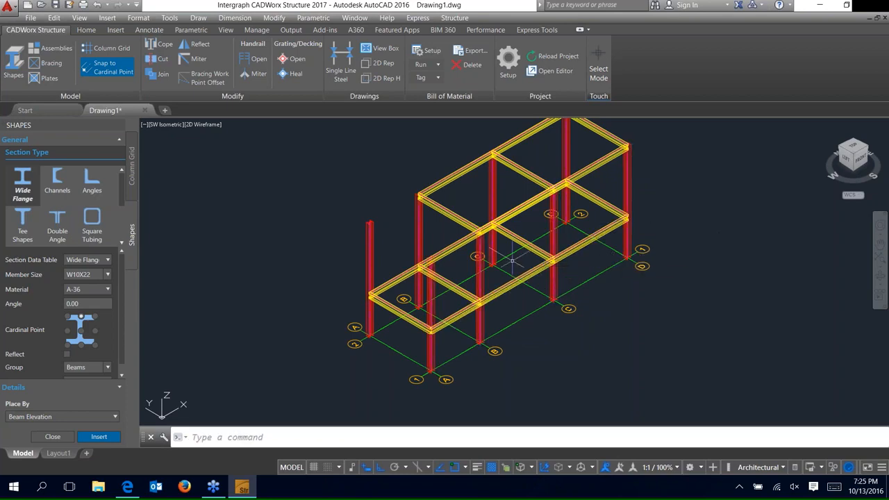
Step: Cope the two lower-level beams that meet at the column at grid A-2, using that column as the coping boundary
scroll(380, 323, "up", 2)
scroll(381, 324, "up", 4)
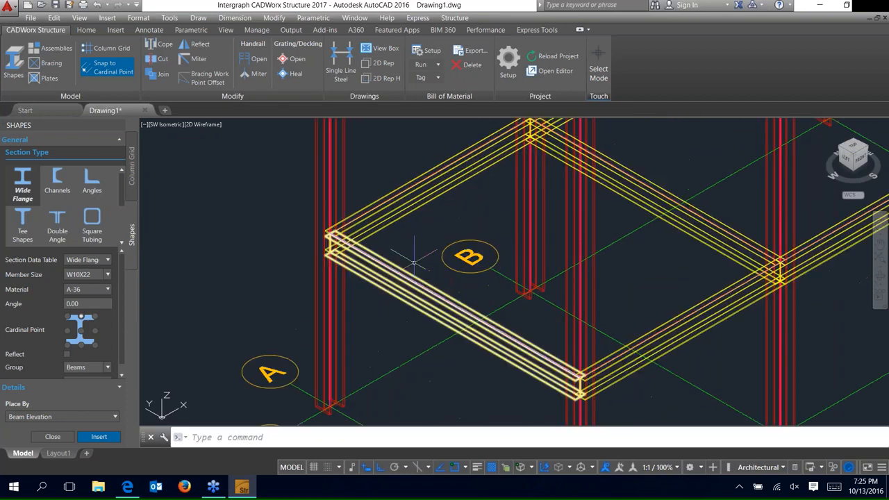
scroll(332, 226, "up", 3)
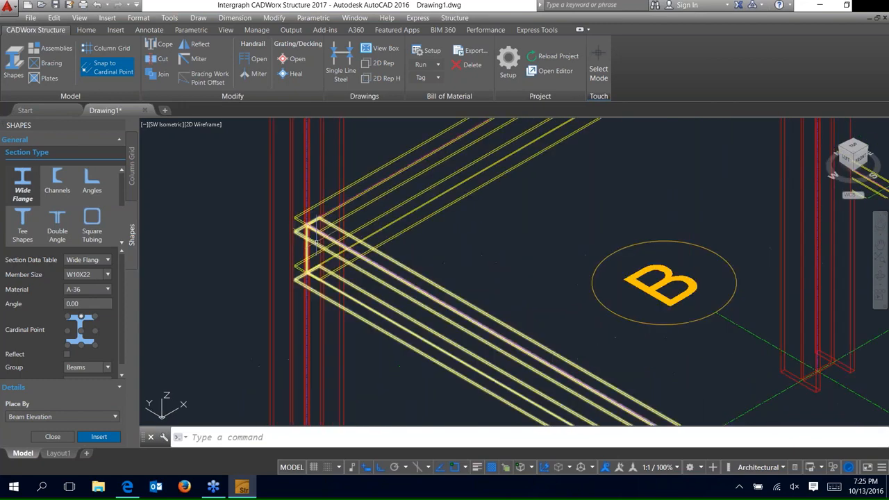
scroll(292, 232, "down", 3)
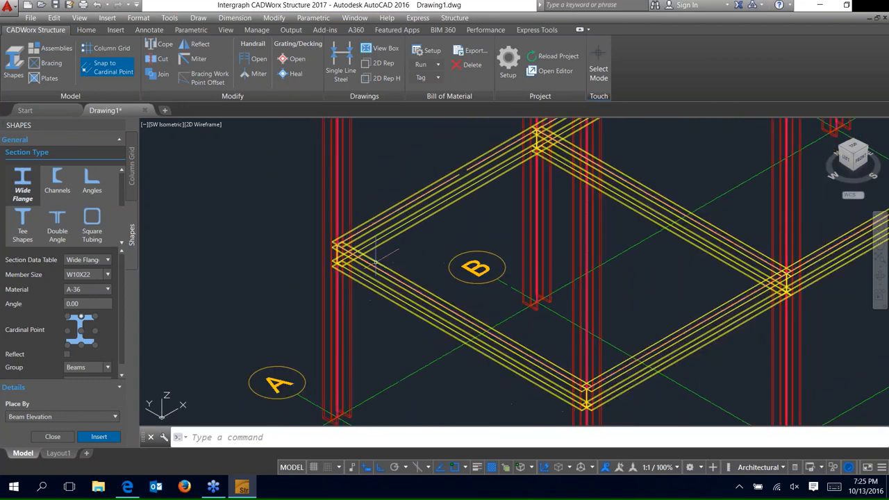
left_click(167, 47)
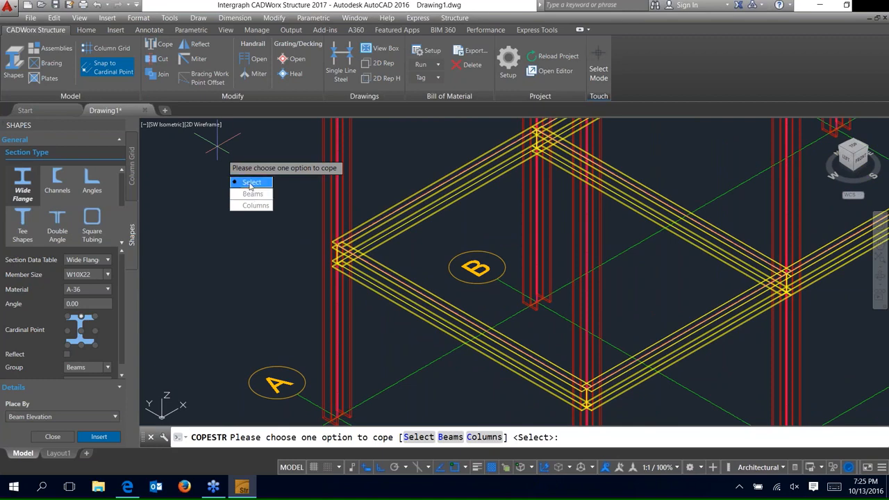
left_click(250, 184)
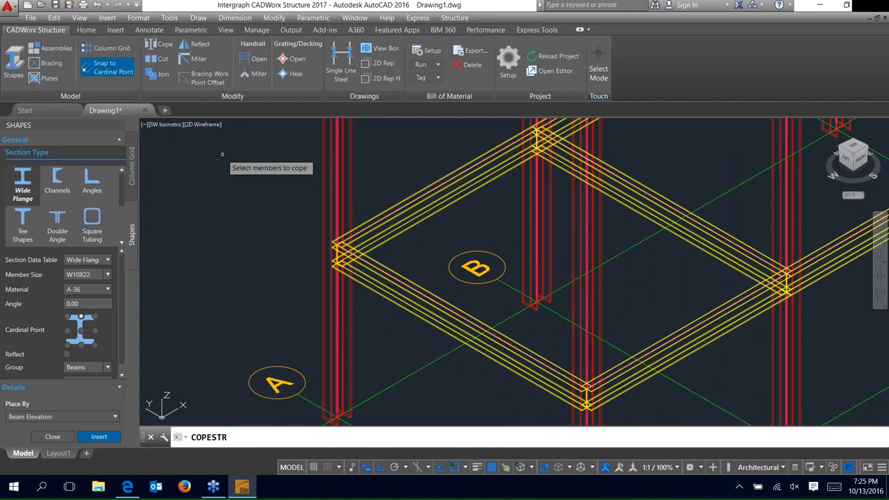
left_click(379, 224)
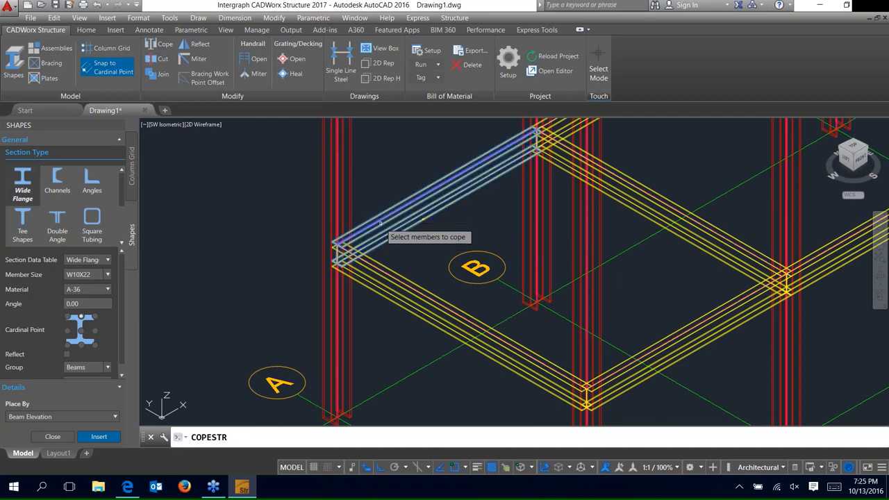
left_click(376, 266)
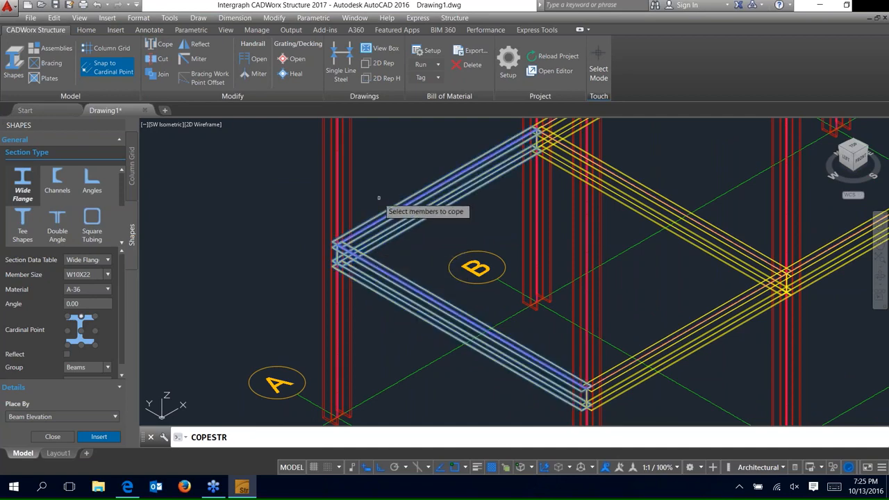
key("Return")
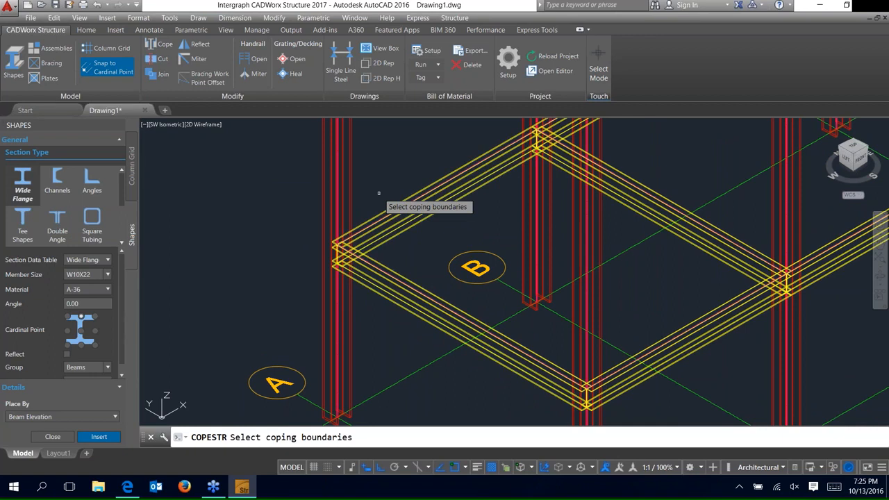
left_click(350, 203)
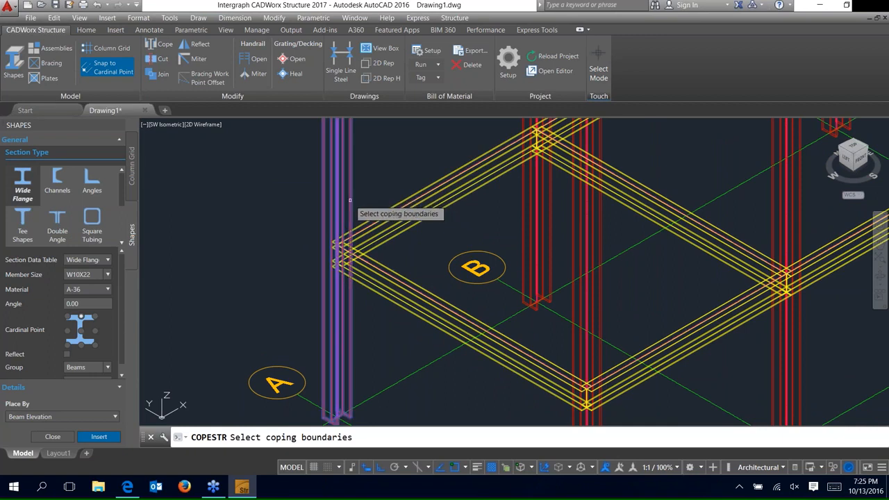
key("Return")
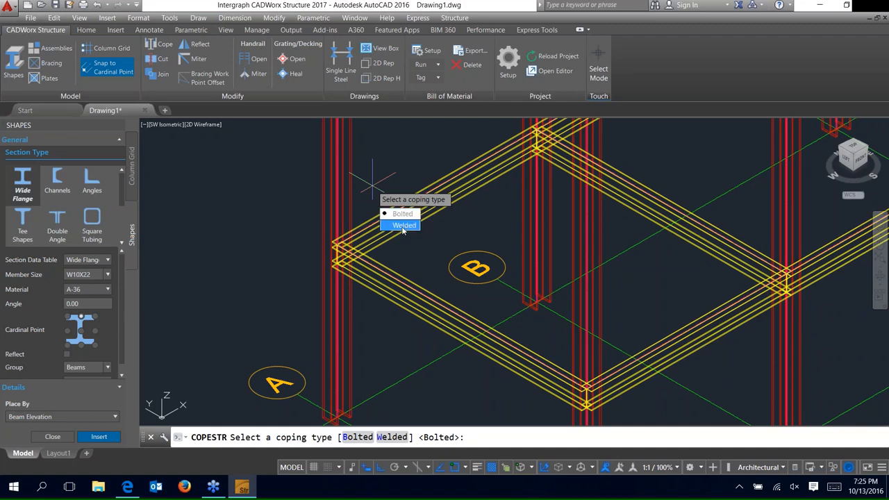
key("Return")
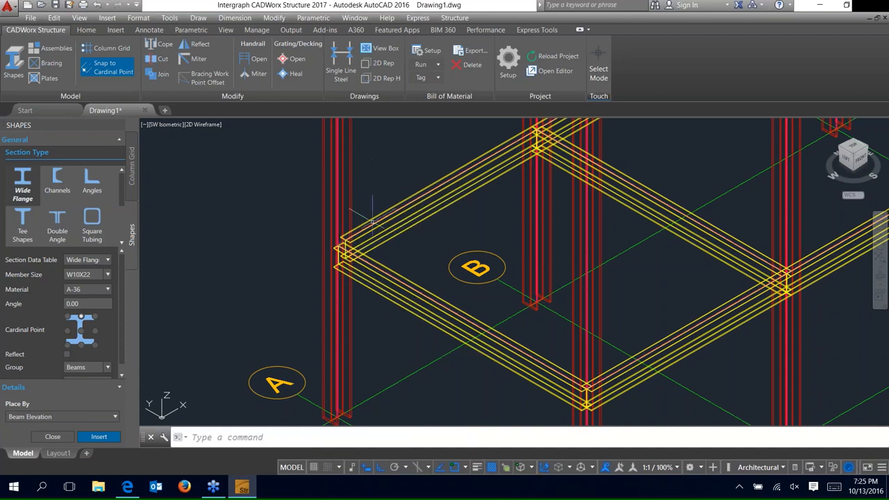
scroll(328, 188, "up", 4)
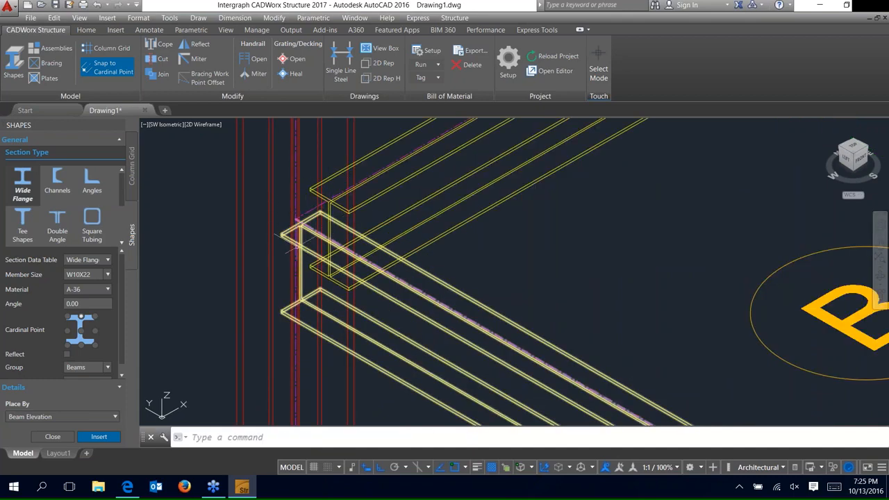
Step: Cope the beams of the whole frame at once with the Beams option and the Bolted coping type
scroll(292, 262, "down", 5)
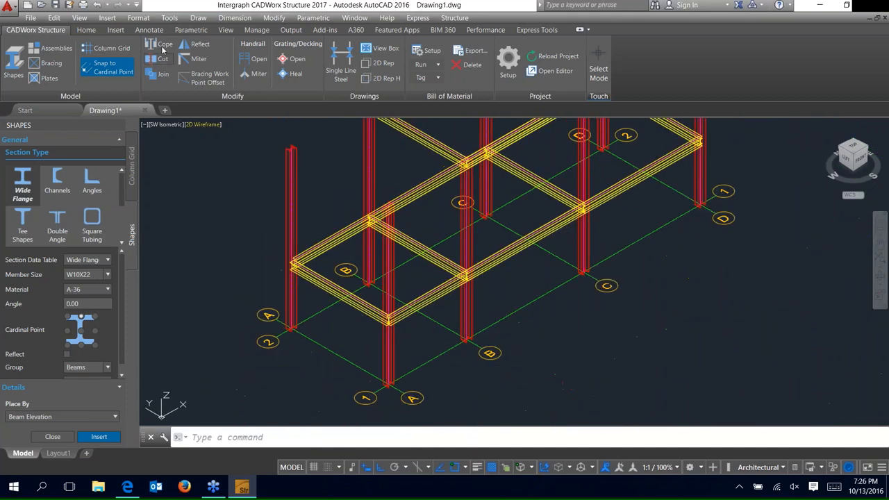
left_click(164, 44)
key("Down")
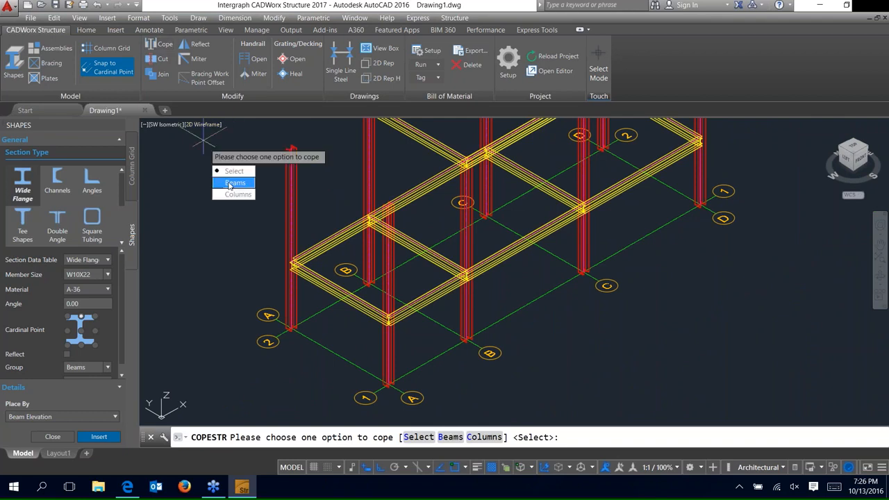
left_click(229, 184)
scroll(297, 250, "down", 6)
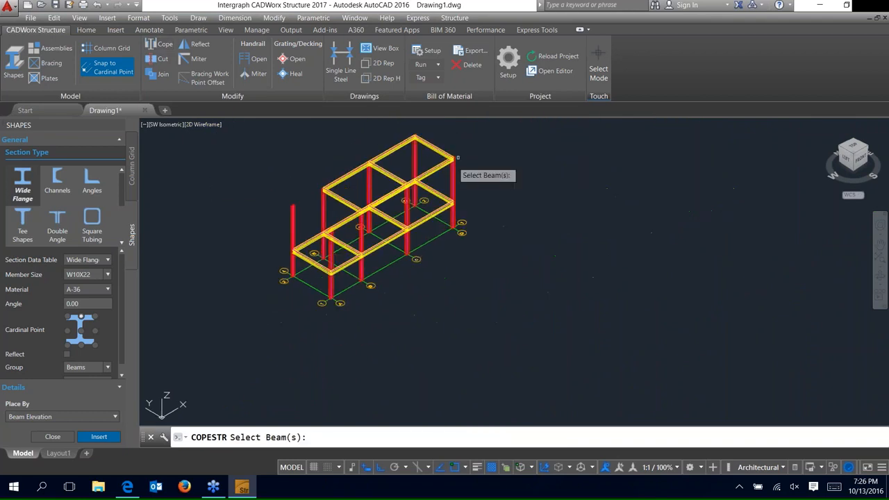
left_click(480, 141)
left_click(307, 287)
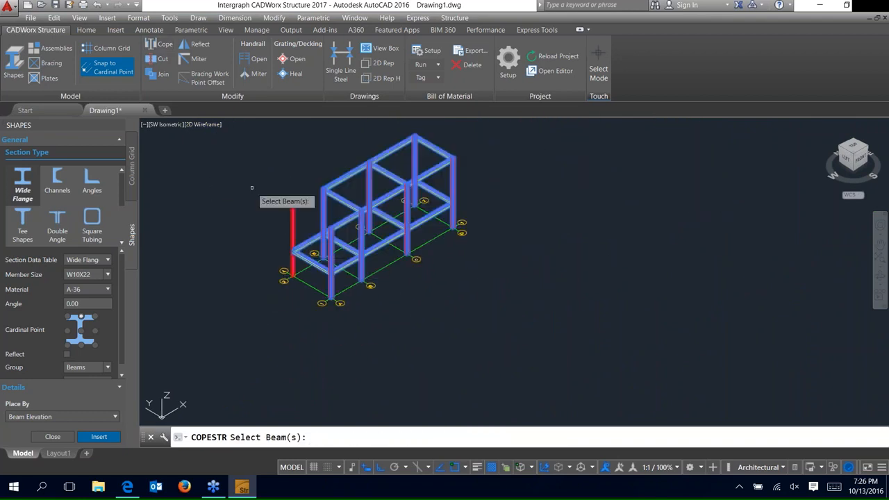
key("Return")
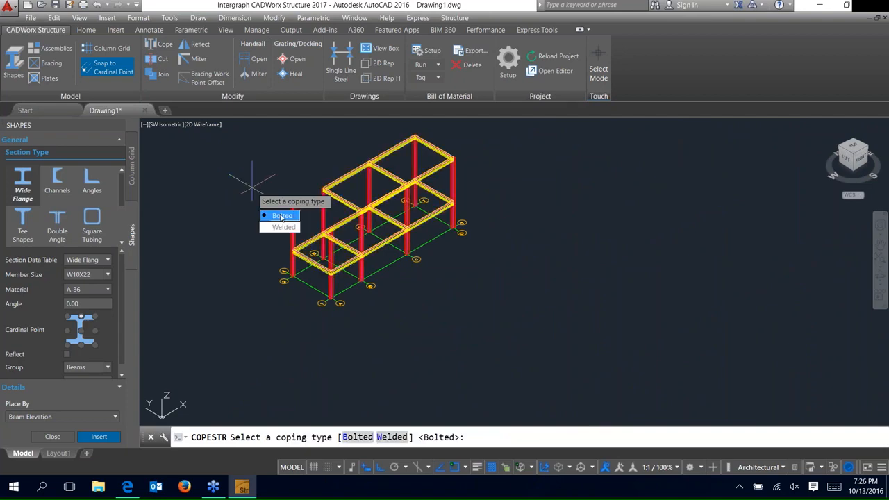
left_click(281, 216)
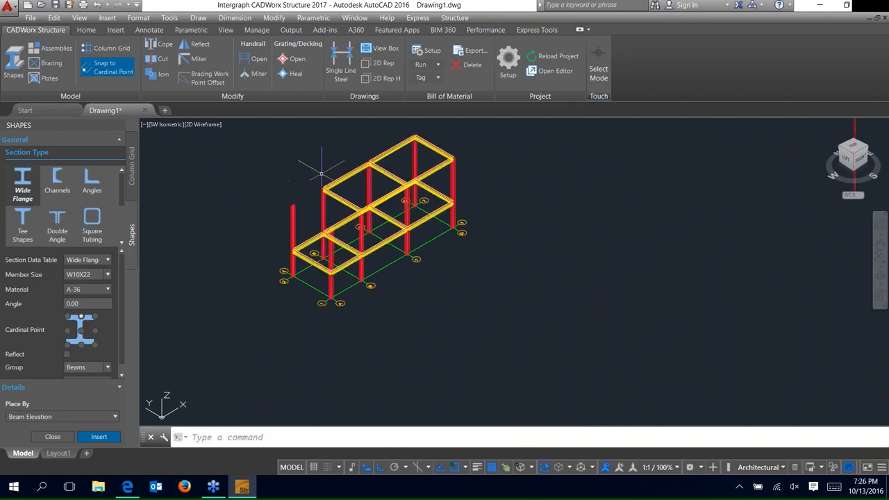
Step: Examine the coped beam ends at the columns on the upper and lower levels
scroll(322, 170, "up", 6)
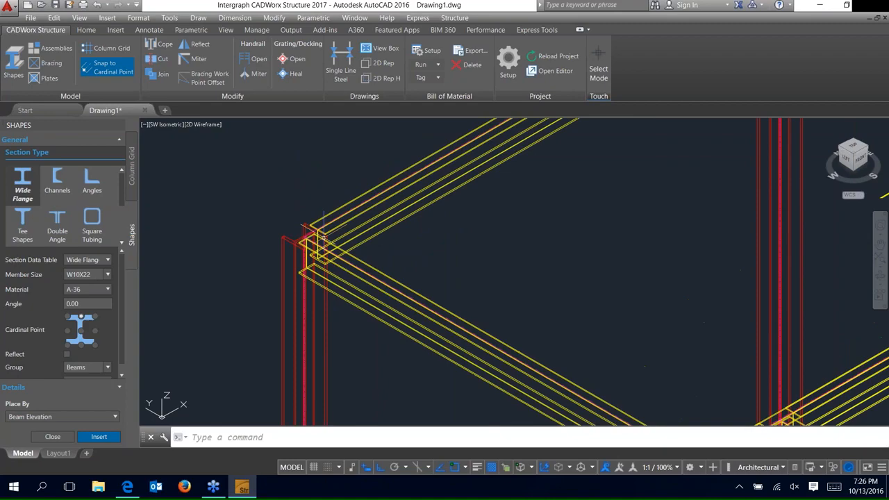
scroll(322, 236, "down", 5)
scroll(516, 126, "up", 3)
scroll(486, 149, "down", 5)
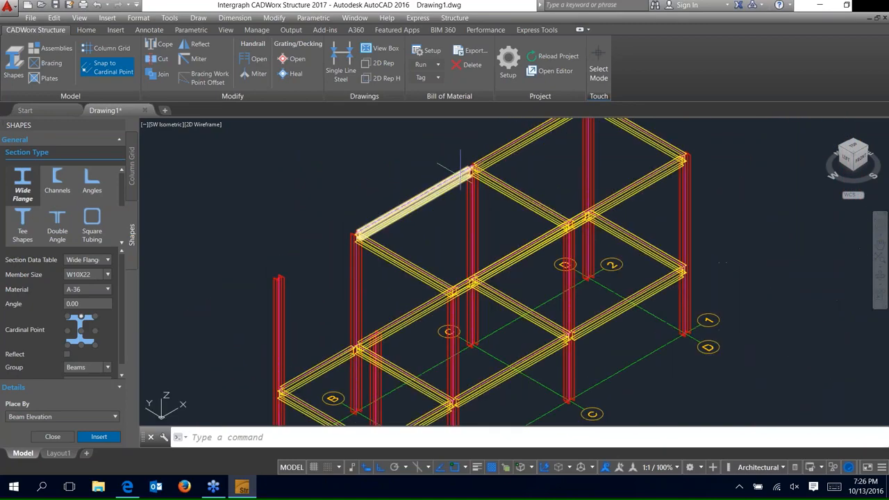
scroll(561, 211, "up", 3)
middle_click_drag(576, 225, 571, 215, "shift")
scroll(571, 214, "down", 5)
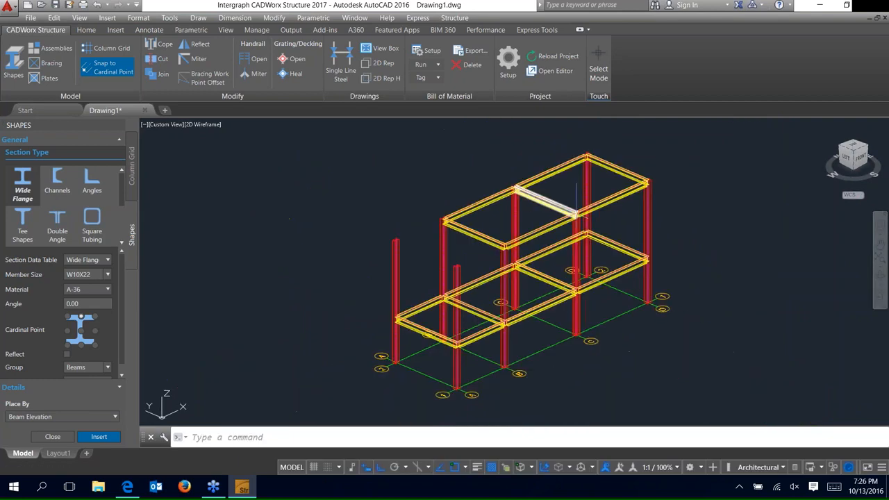
scroll(486, 299, "up", 4)
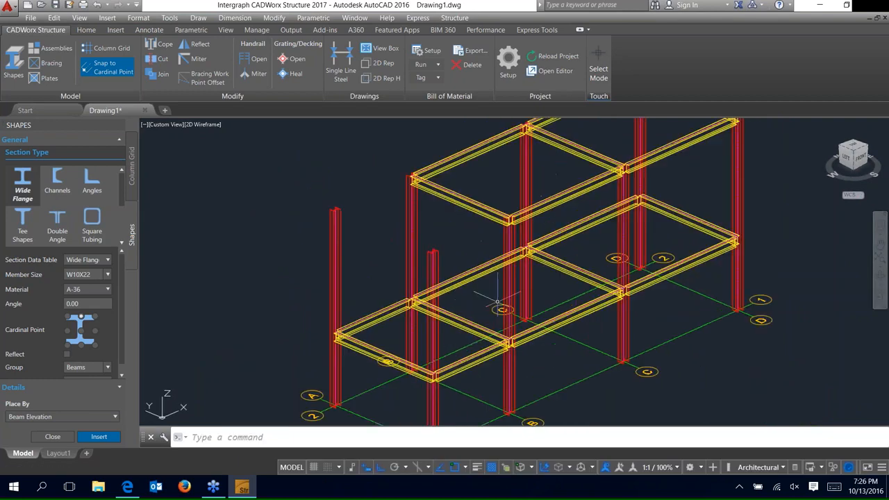
Step: In the structure setup's miter and coping rules, enable Auto Cope, turn off Welded Coping, and apply the settings
left_click(508, 66)
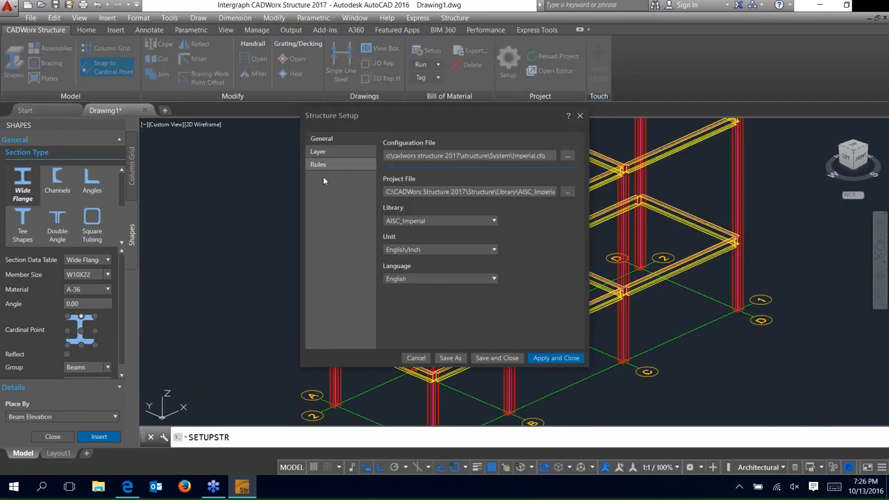
left_click(321, 167)
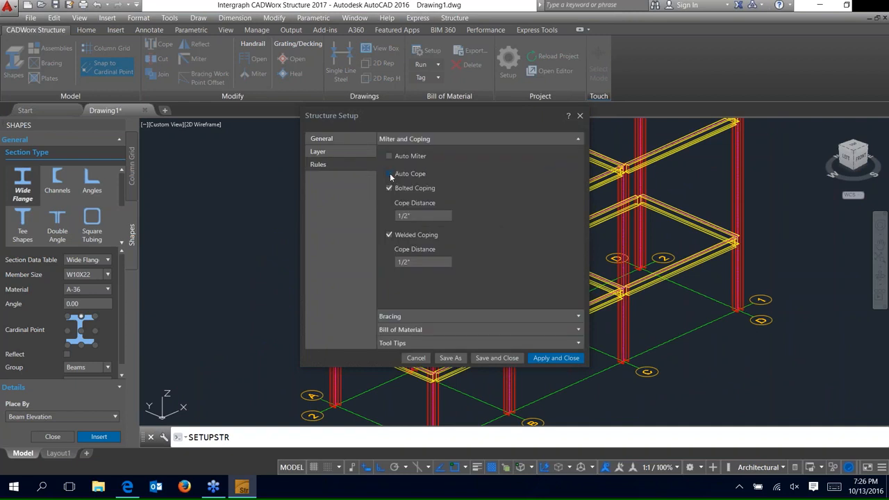
left_click(390, 174)
left_click(389, 236)
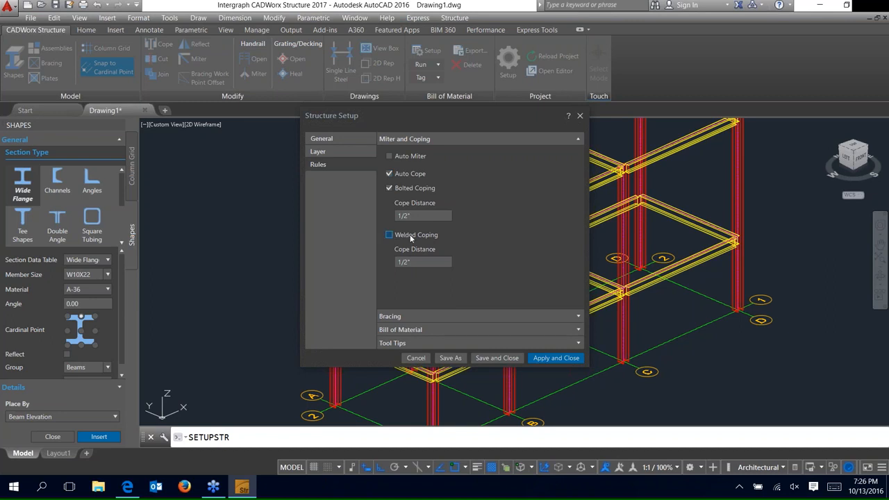
left_click(557, 358)
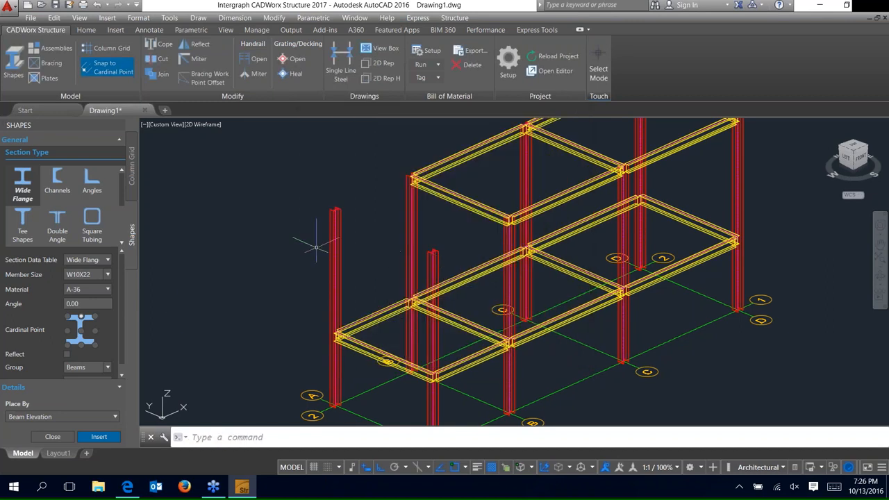
Step: Start Secondary Framing placement between the pair of lower-level cross beams at grid lines A and B
left_click(66, 417)
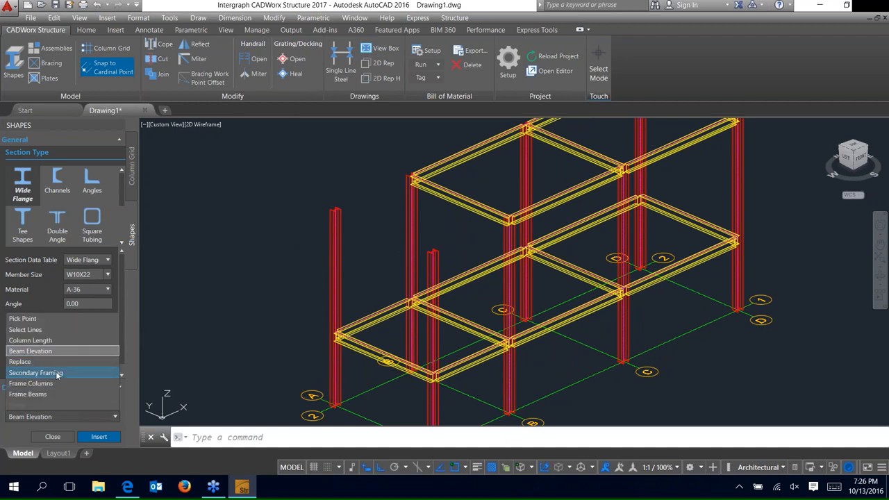
left_click(57, 374)
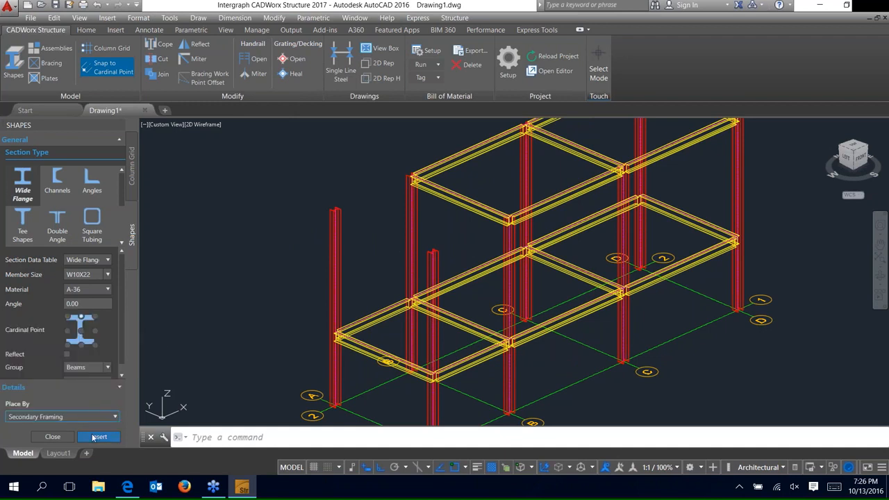
left_click(99, 436)
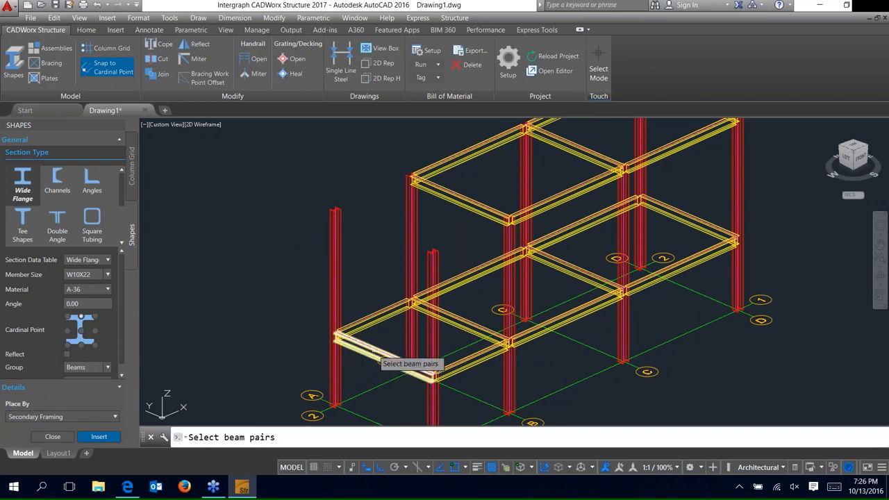
left_click(382, 359)
left_click(463, 323)
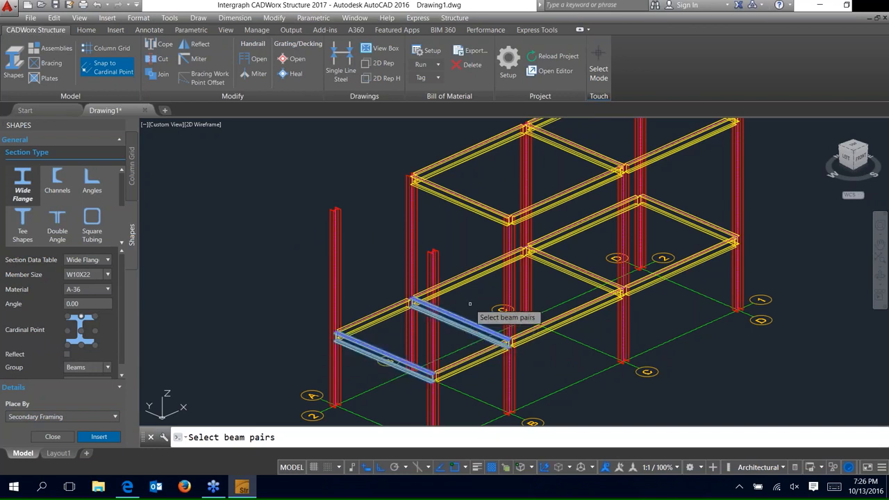
key("Return")
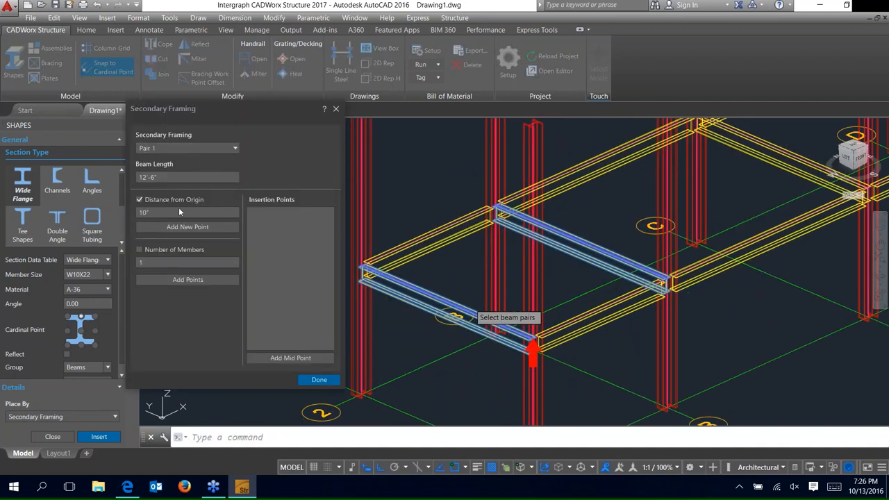
Step: For Pair 1, enable Number of Members with a value of 1 and add the resulting insertion point
left_click(157, 147)
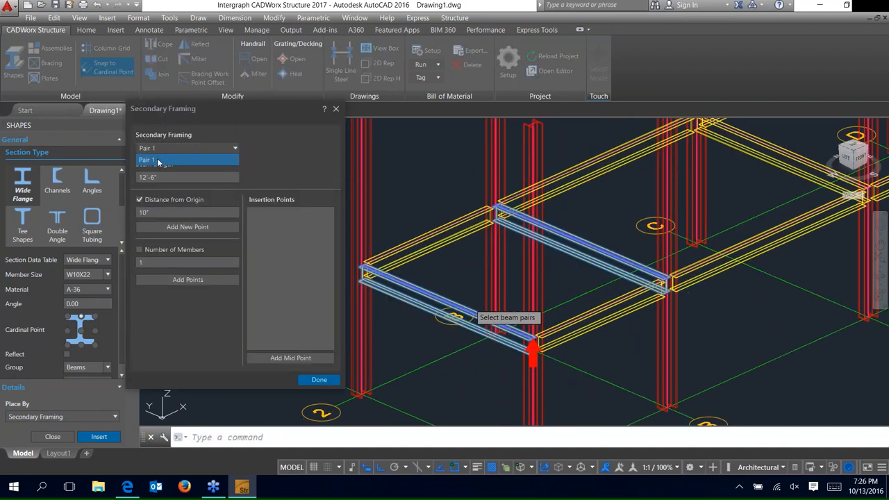
left_click(158, 160)
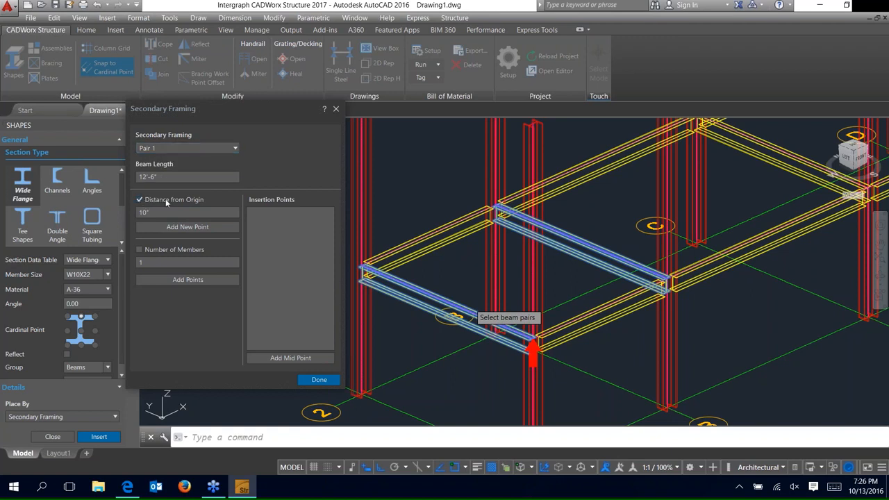
left_click(139, 250)
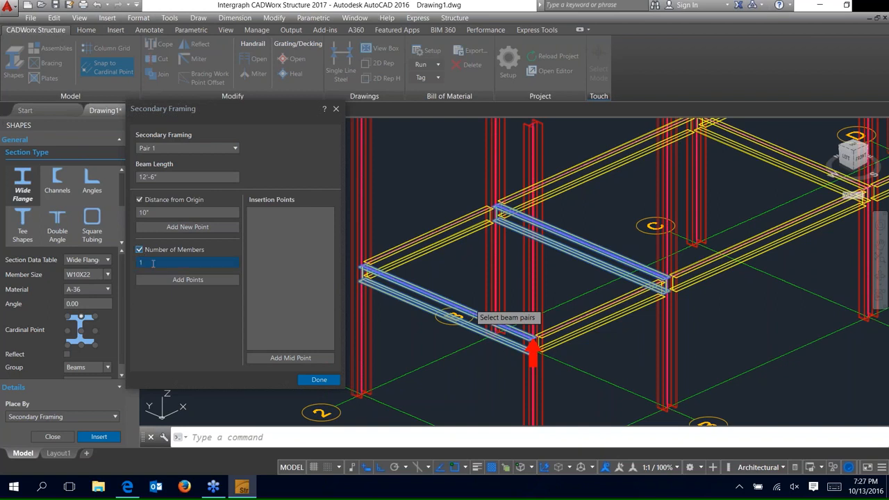
left_click(200, 280)
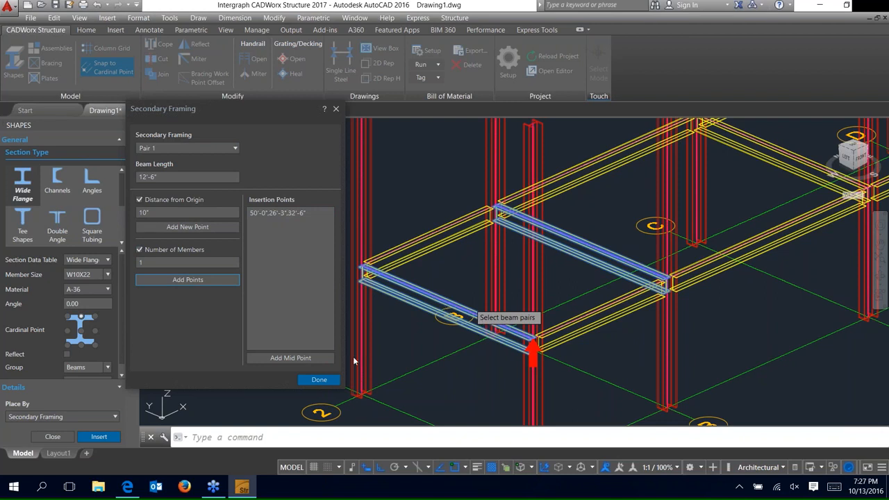
Step: Finish the Secondary Framing placement to insert the W10X22 member between the lower-level cross beams at grid lines A and B
left_click(318, 380)
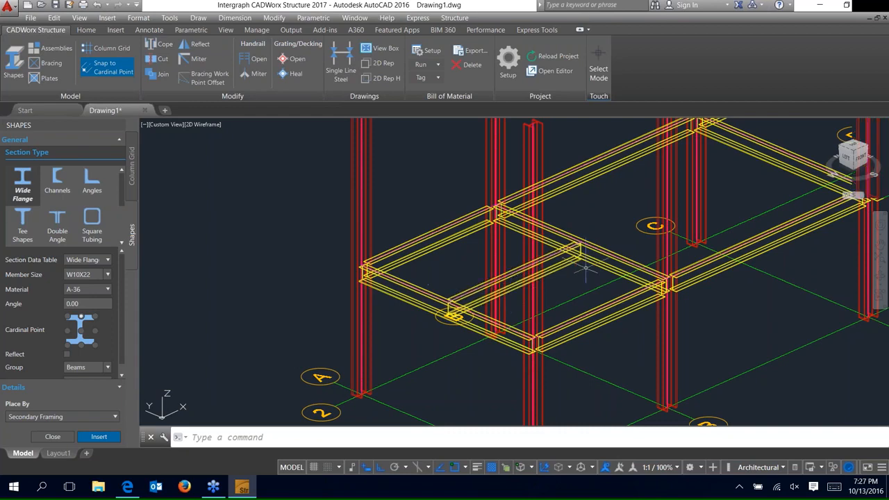
scroll(582, 236, "up", 3)
scroll(576, 201, "down", 4)
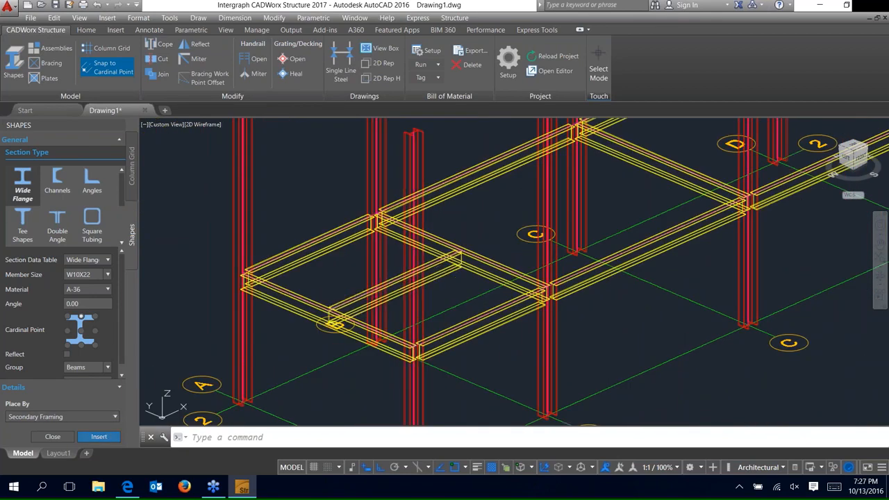
Step: Start Secondary Framing on the upper level, selecting the opposite longitudinal beams in the bays between grid lines B–C and C–D as two pairs
left_click(99, 437)
scroll(312, 271, "down", 5)
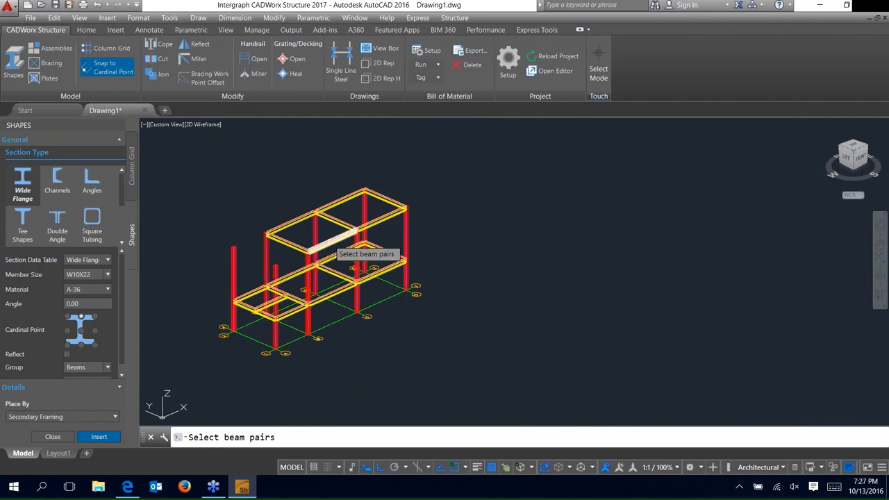
scroll(335, 245, "up", 4)
left_click(334, 241)
left_click(250, 184)
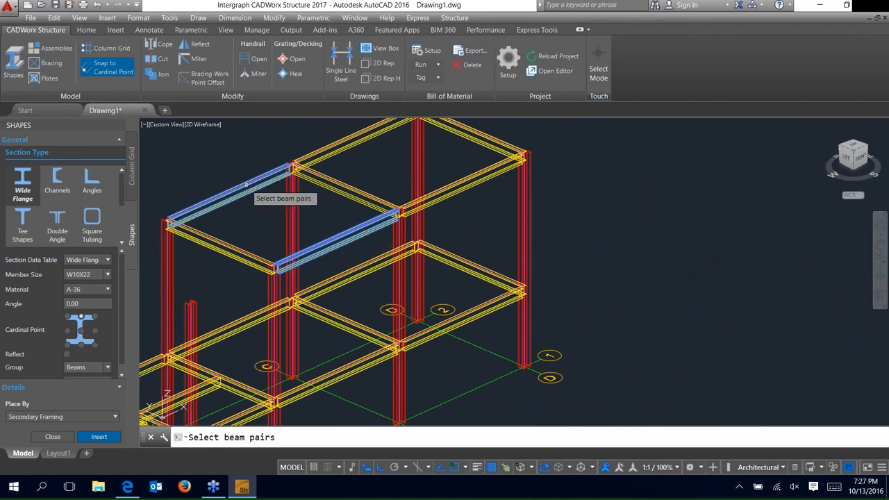
left_click(450, 186)
left_click(357, 139)
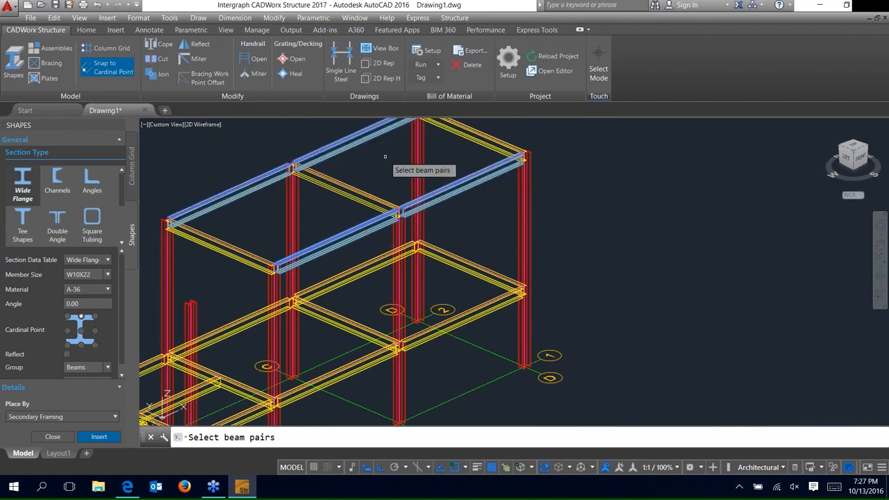
right_click(386, 157)
Step: Enable Number of Members with a value of 1, add the insertion points for Pair 1 and Pair 2, and place the upper-level members
left_click(140, 251)
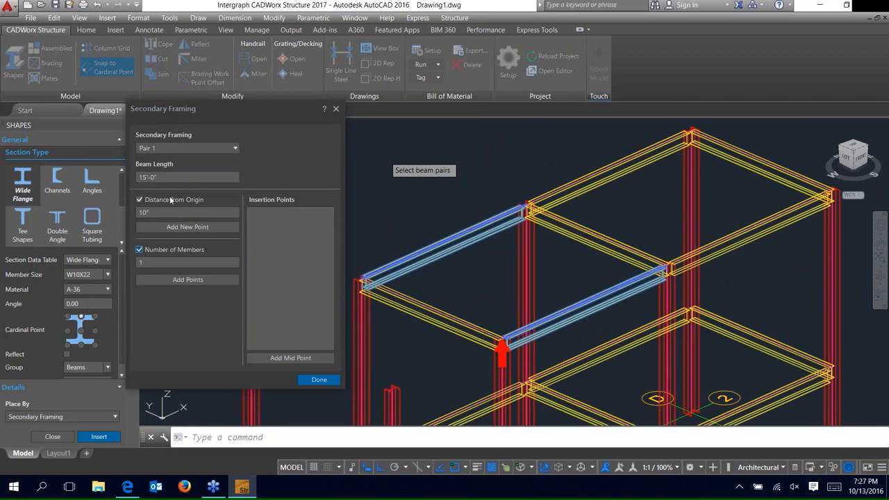
left_click(187, 279)
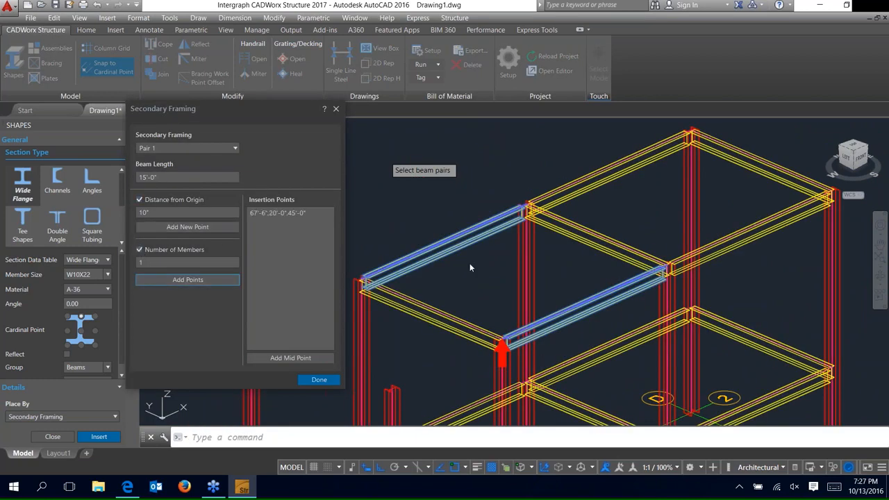
left_click(185, 146)
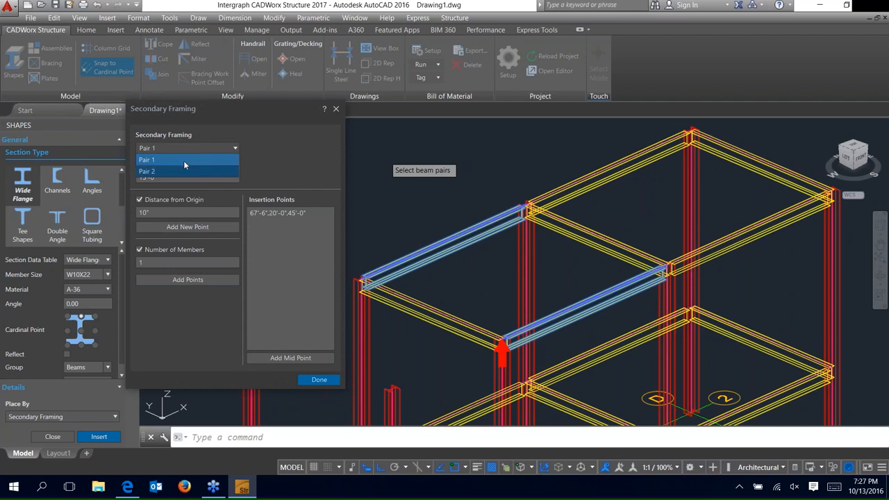
left_click(183, 160)
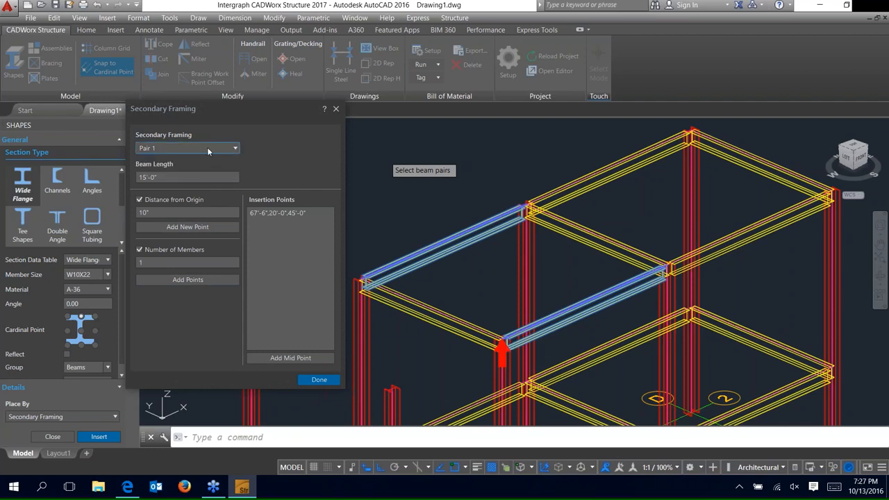
left_click(190, 148)
left_click(174, 171)
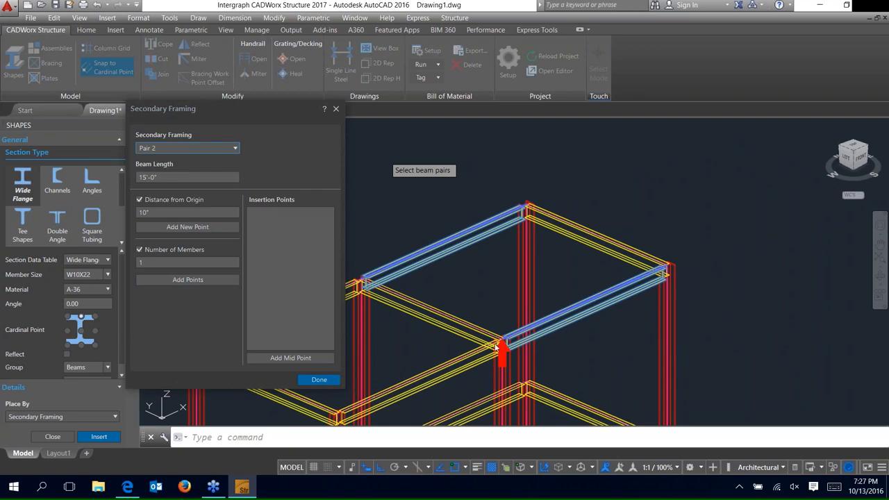
left_click(187, 279)
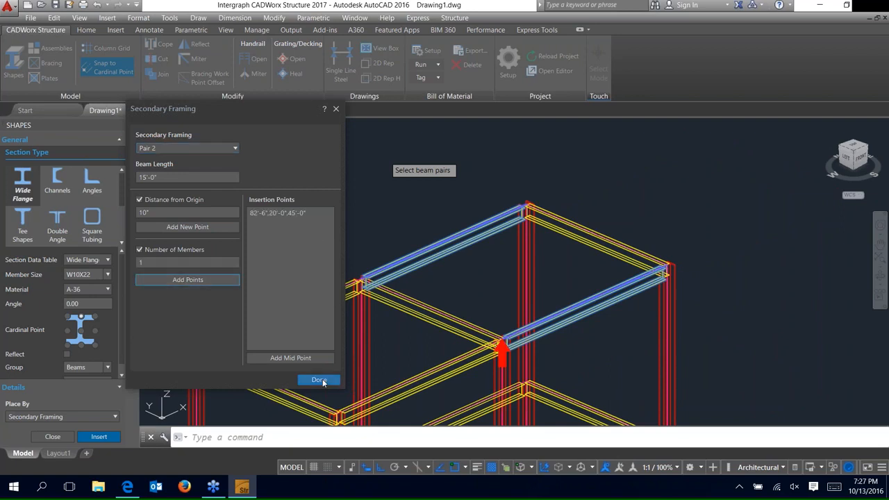
left_click(318, 380)
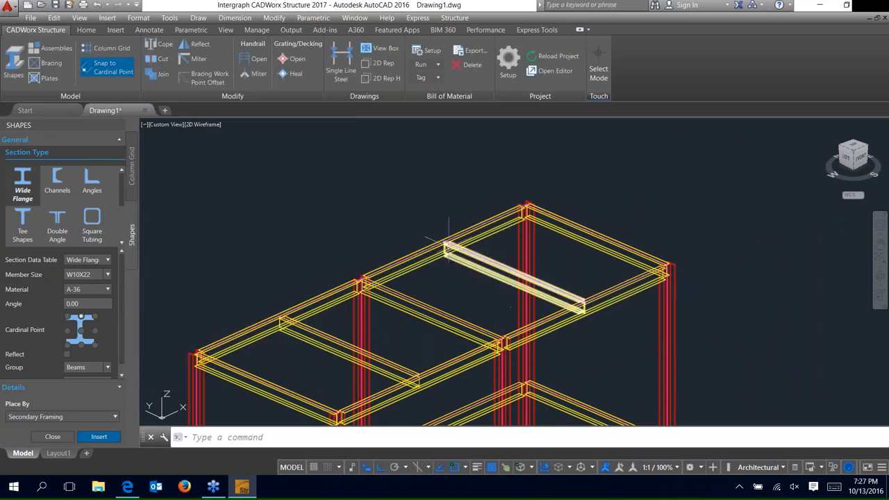
Step: Start Secondary Framing on the lower level between grid lines A and B, selecting the two outer longitudinal beams and the middle secondary beam
scroll(448, 241, "up", 3)
scroll(448, 241, "down", 5)
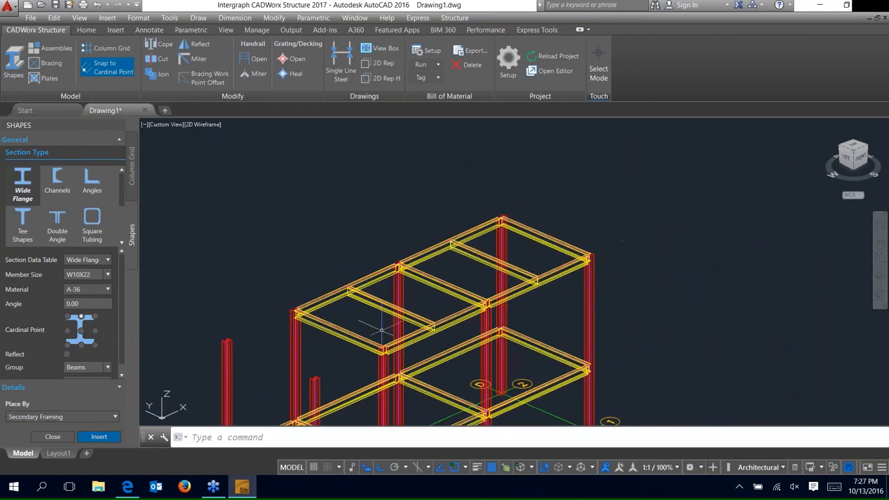
scroll(496, 222, "up", 5)
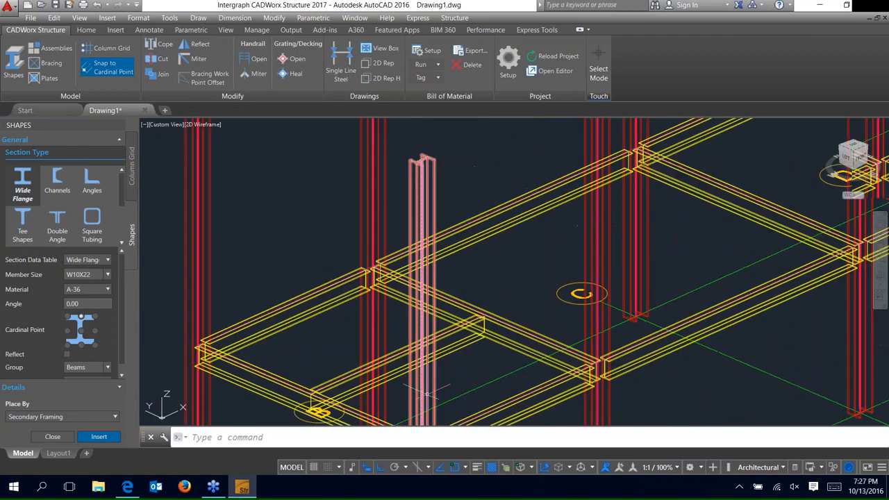
left_click(99, 436)
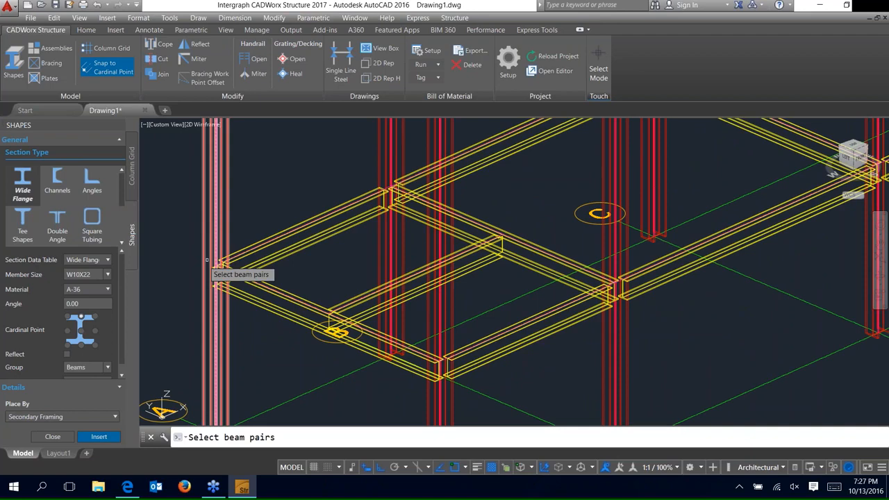
left_click(522, 327)
left_click(365, 297)
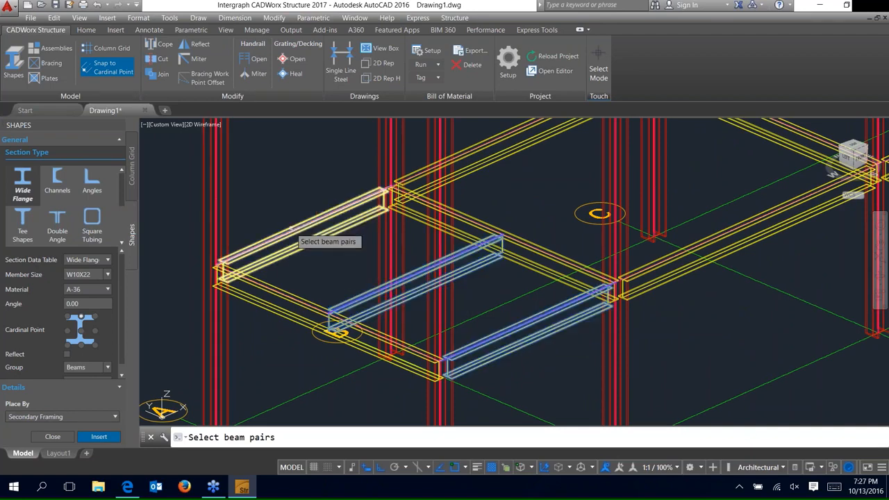
left_click(289, 231)
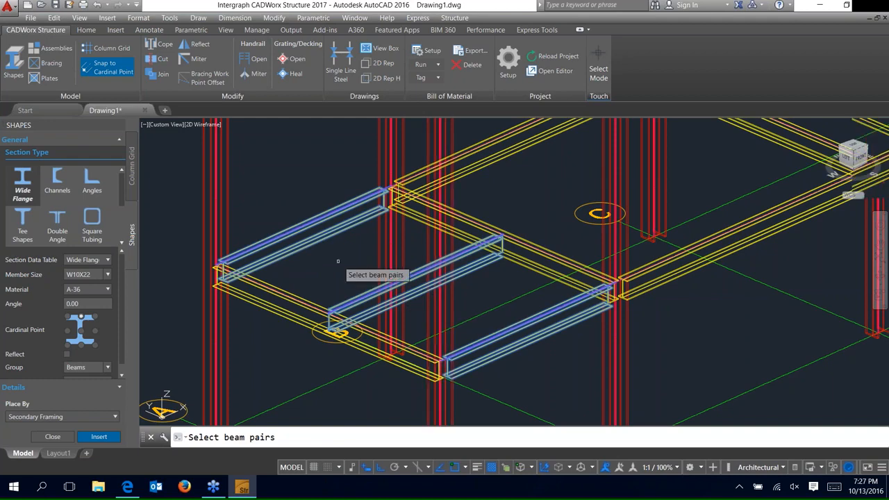
key("Return")
Step: Enable Number of Members with a value of 2, add the insertion points for Pair 1 and Pair 2, and place the lower-level members
left_click(154, 250)
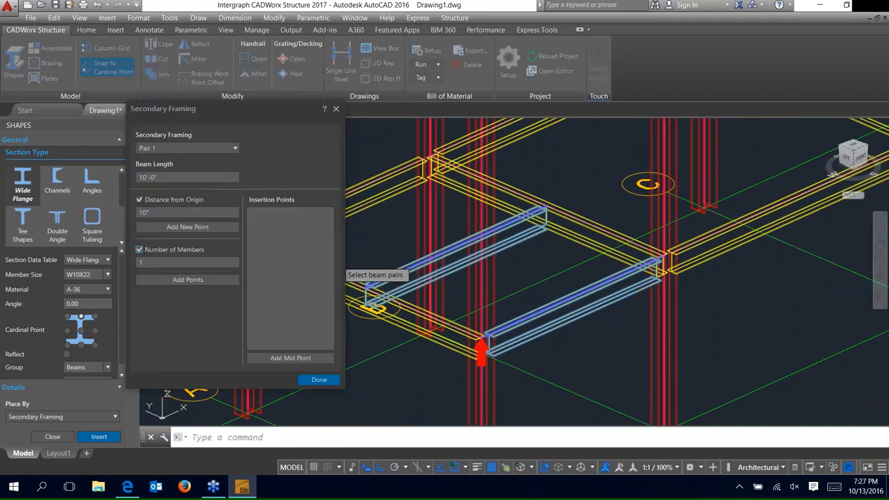
left_click(154, 262)
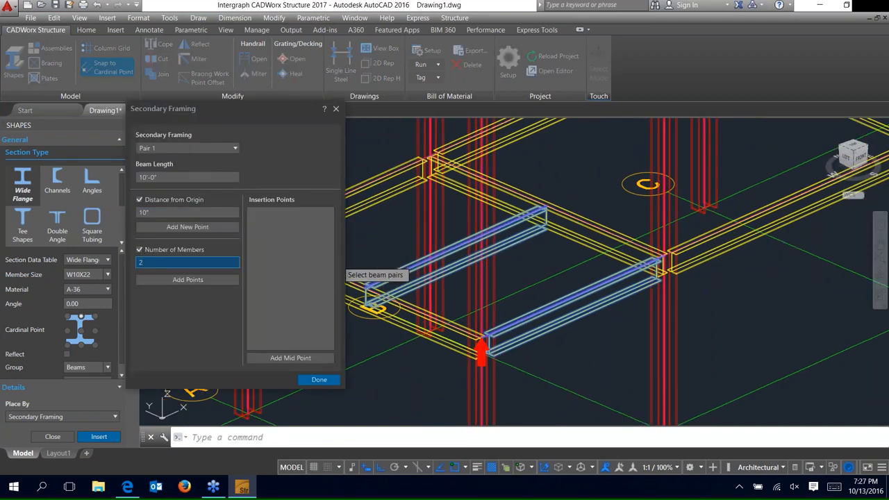
left_click(165, 281)
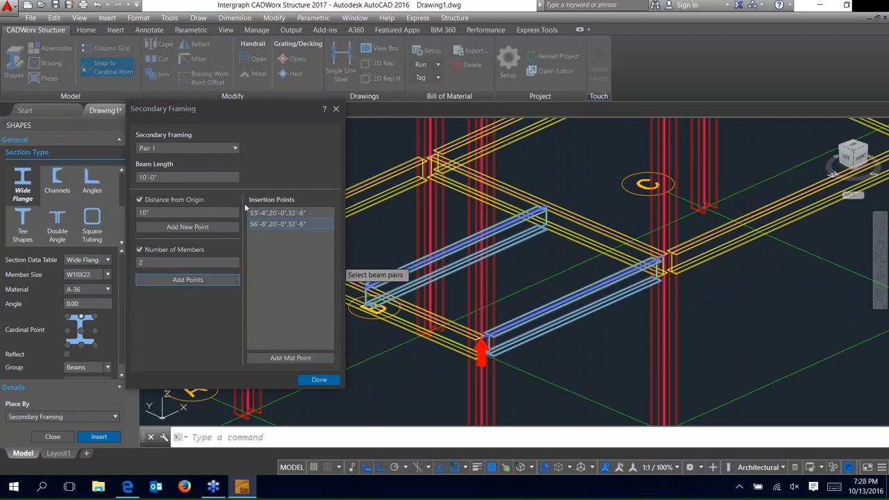
left_click(185, 148)
left_click(182, 171)
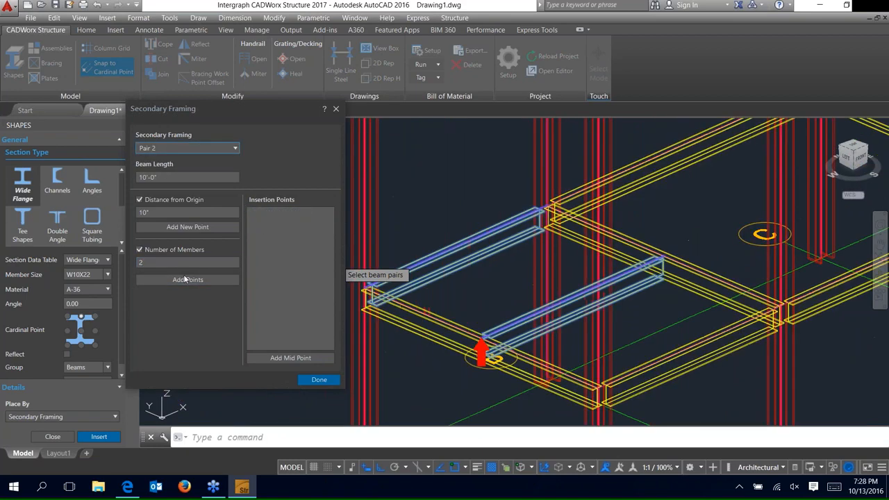
left_click(186, 279)
left_click(313, 381)
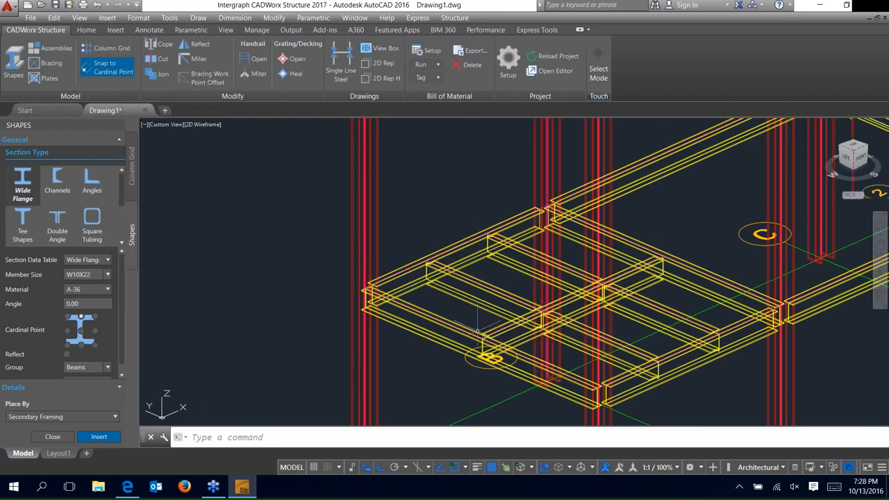
Step: Start Secondary Framing on the upper level, selecting all five parallel cross beams from grid line B to D as beam pairs
scroll(477, 331, "down", 5)
middle_click_drag(297, 342, 322, 348)
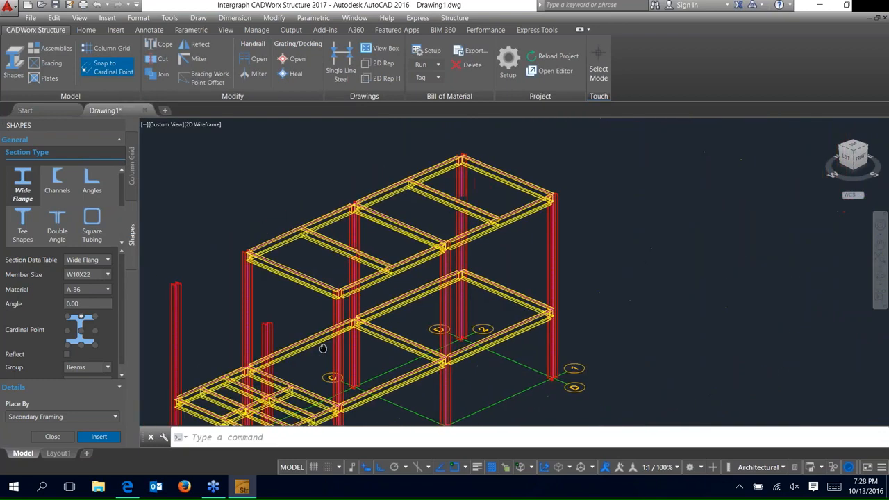
scroll(322, 349, "up", 2)
scroll(318, 254, "up", 2)
scroll(317, 247, "down", 2)
middle_click_drag(317, 248, 316, 325)
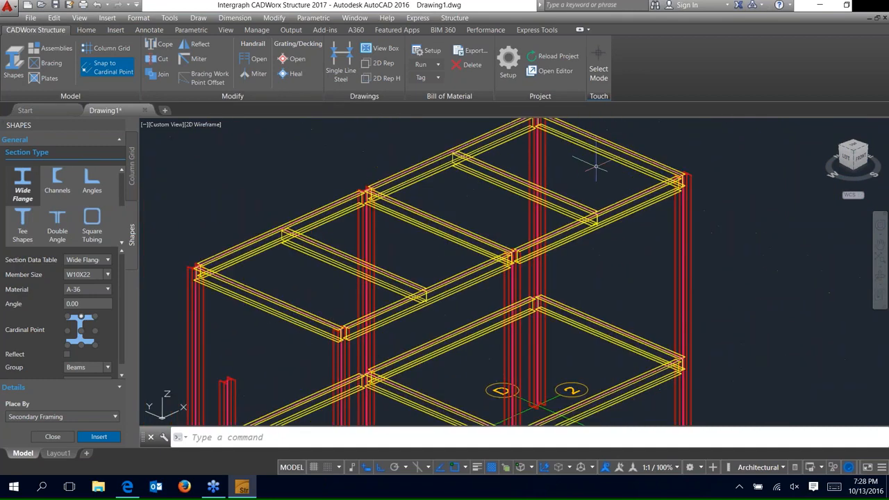
left_click(99, 436)
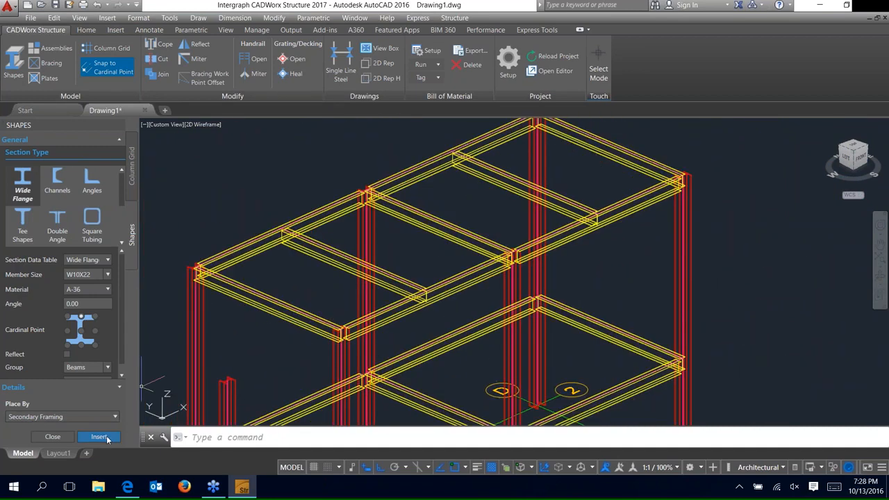
left_click(264, 303)
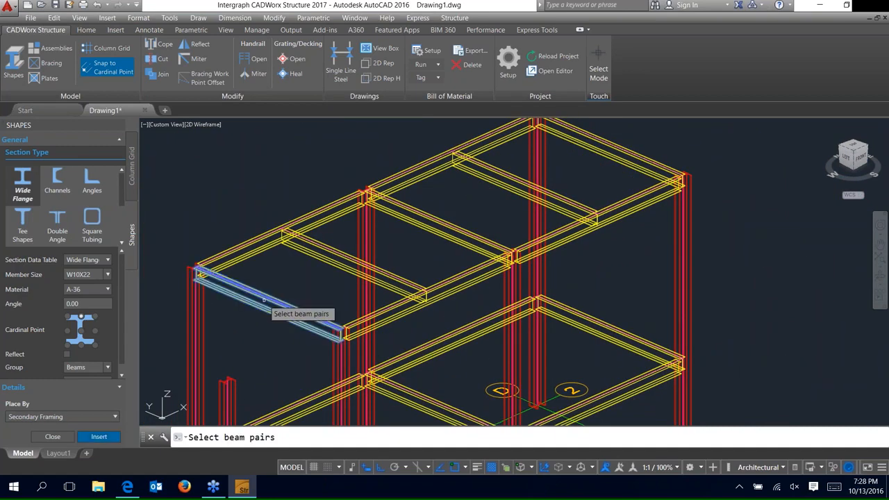
left_click(326, 256)
left_click(413, 215)
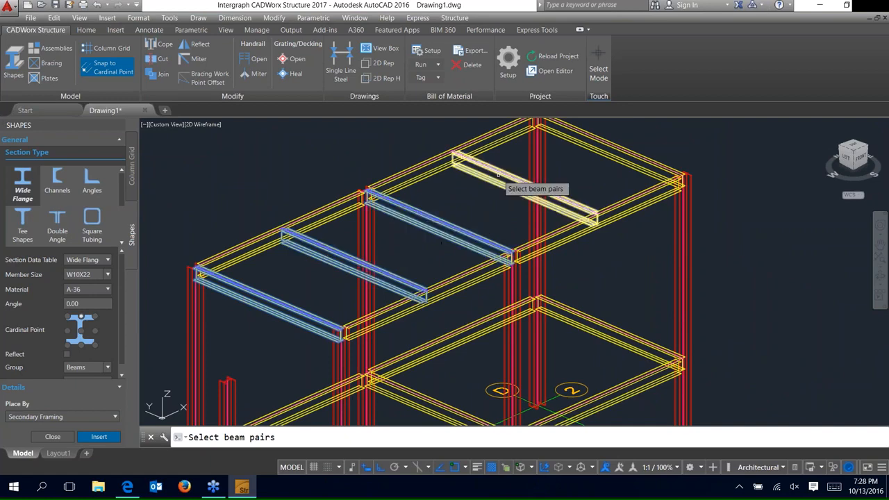
left_click(507, 177)
left_click(587, 146)
key("Return")
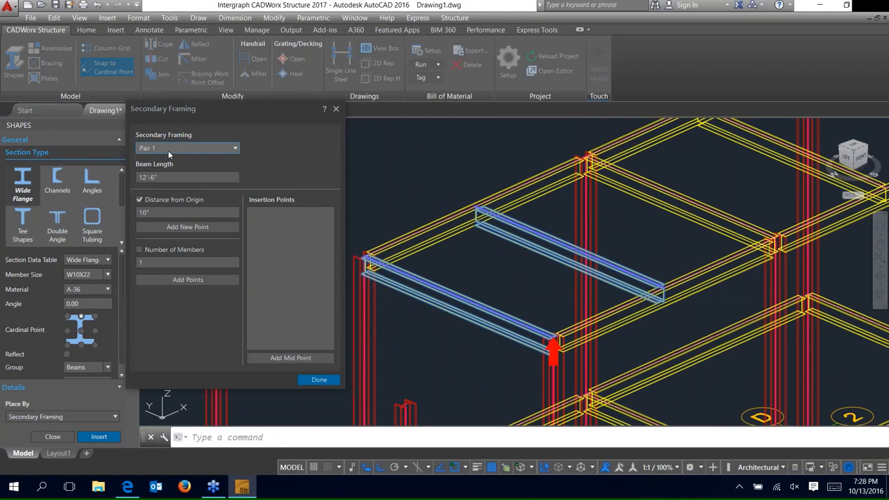
Step: For Pair 1, set Distance from Origin to 4.5' and add the new insertion point
left_click(168, 149)
left_click(168, 154)
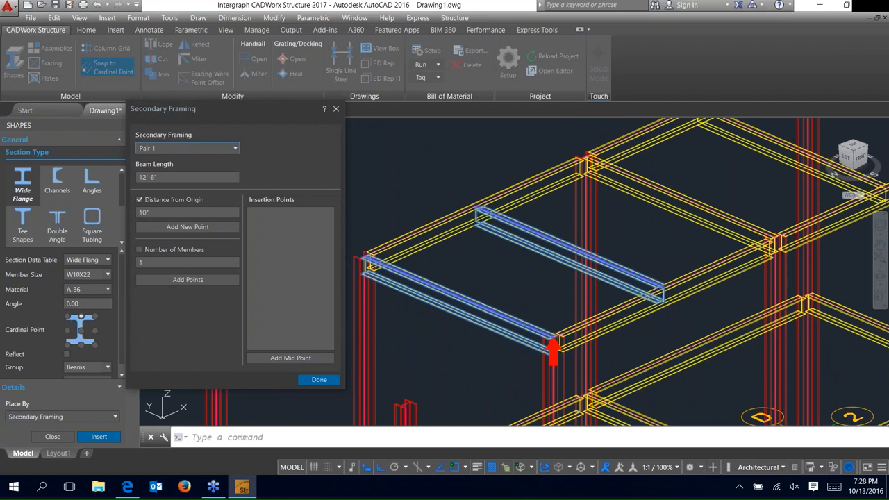
left_click(155, 213)
type("4.5")
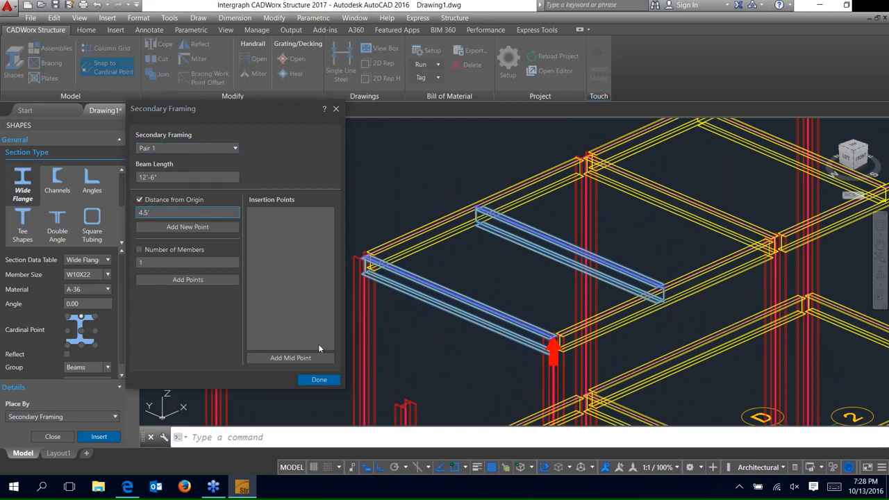
left_click(216, 227)
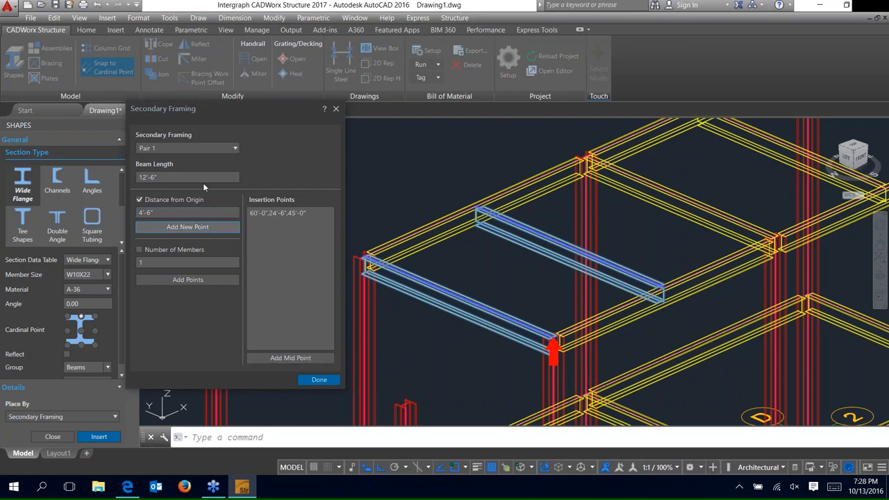
Step: Add a new insertion point at the 4'-6" distance from origin for Pair 2, Pair 3 and Pair 4
left_click(199, 148)
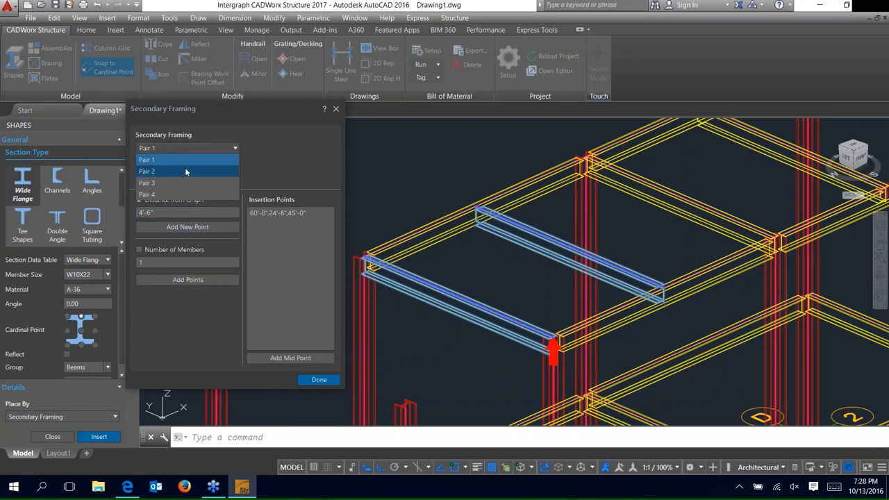
left_click(185, 170)
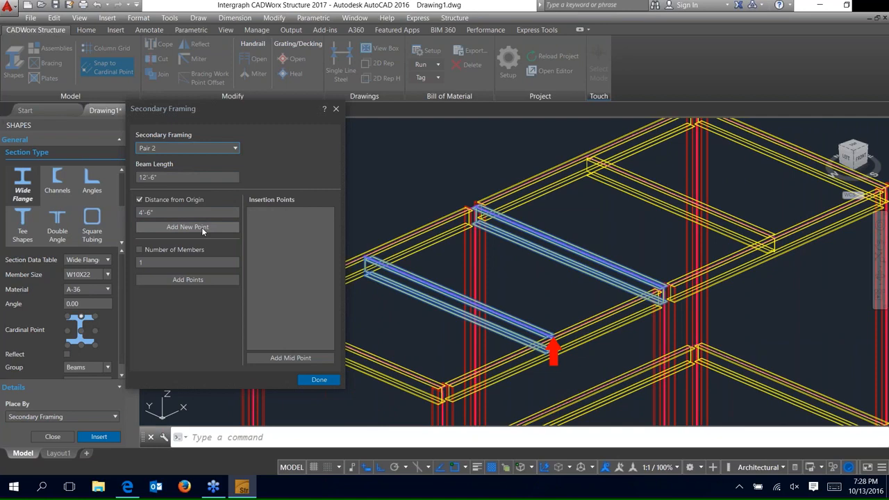
left_click(203, 229)
left_click(182, 148)
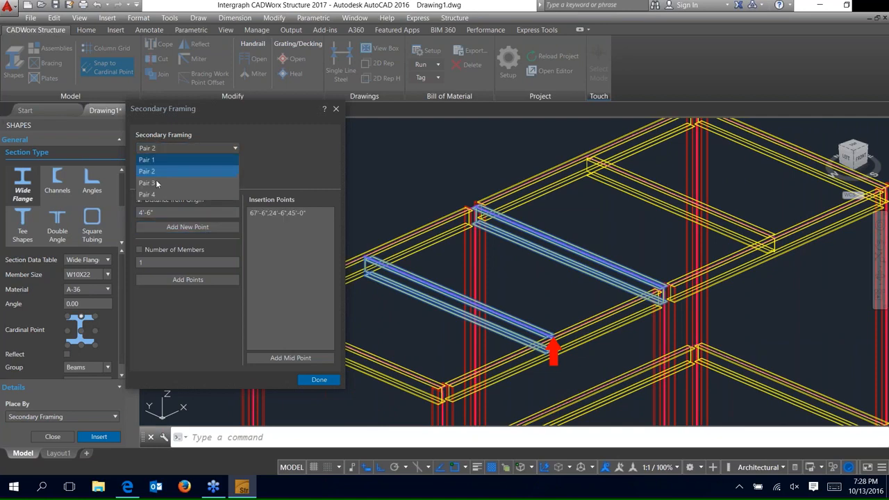
left_click(177, 184)
left_click(182, 227)
left_click(177, 149)
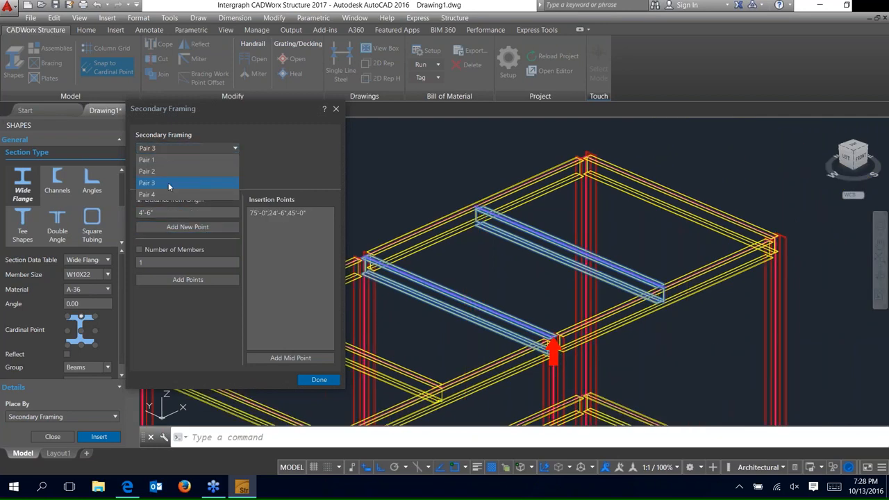
left_click(169, 184)
left_click(175, 149)
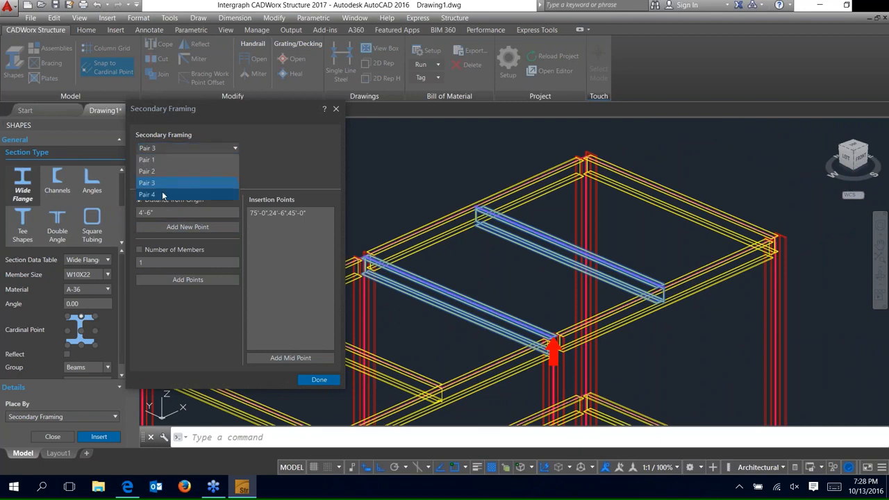
left_click(162, 191)
left_click(186, 227)
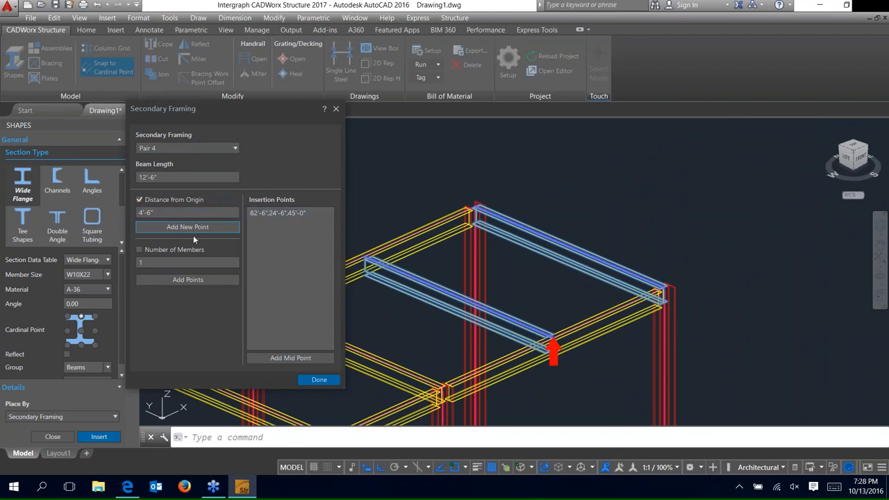
Step: Set Distance from Origin to 8', add that insertion point to all four pairs, and place the upper-level secondary members
left_click(189, 213)
type("8")
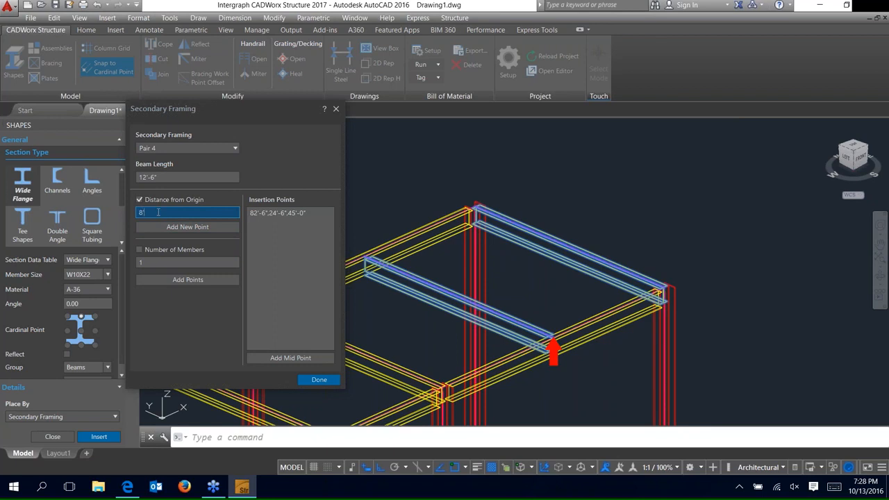
left_click(172, 226)
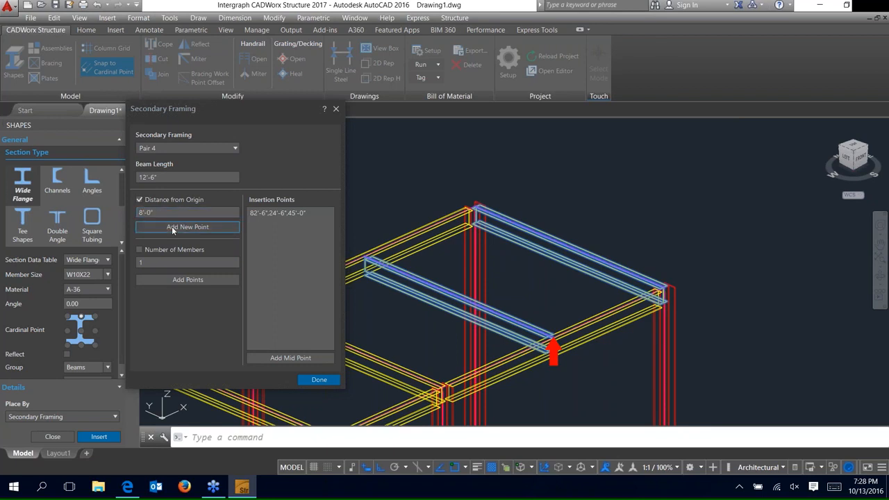
left_click(173, 148)
left_click(159, 182)
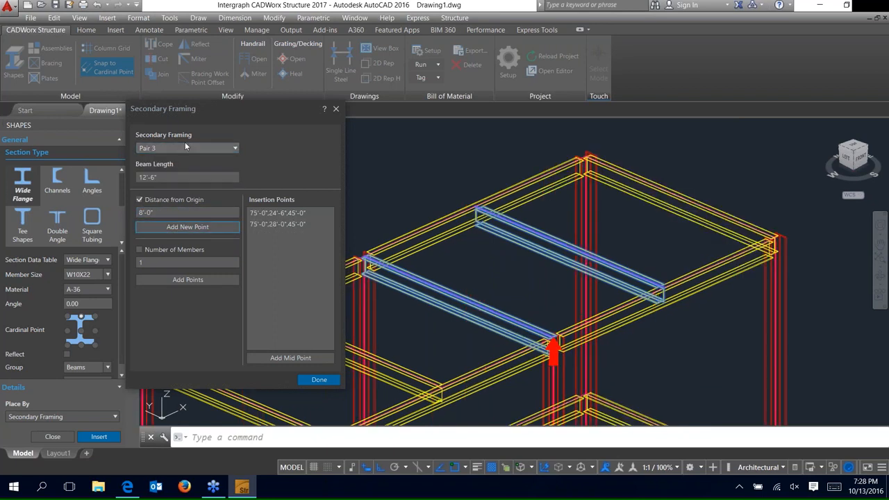
left_click(184, 146)
left_click(174, 170)
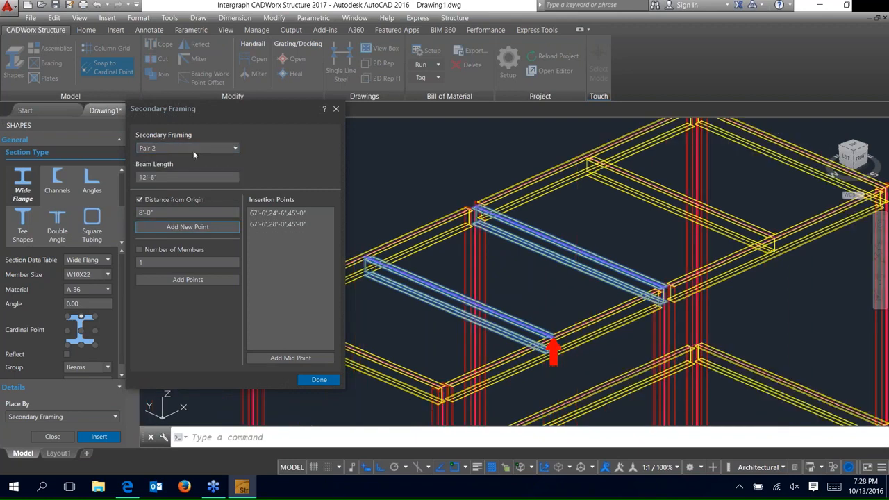
left_click(193, 149)
left_click(171, 162)
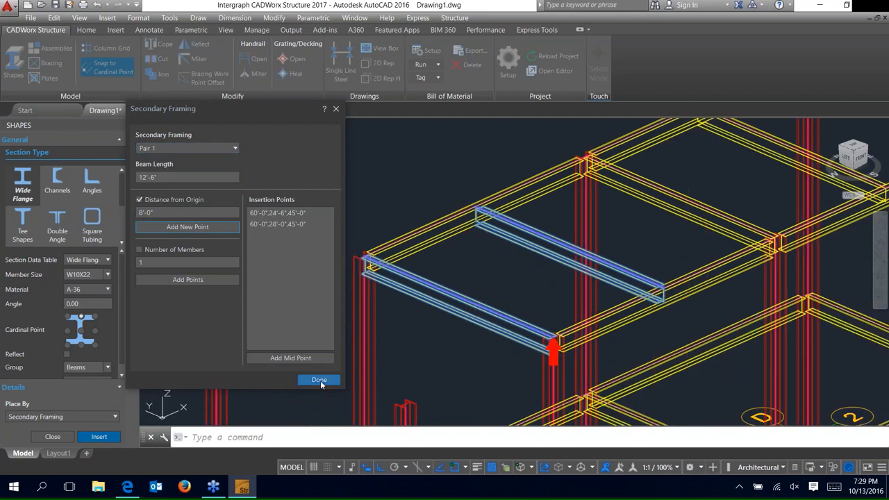
left_click(319, 380)
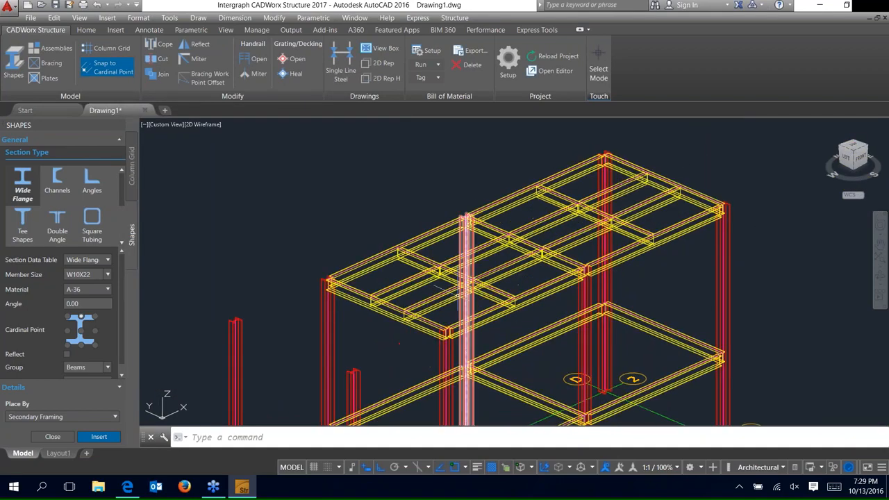
Step: Examine the member sizes offered for the column at grid A-2, leaving its size as it is
scroll(435, 255, "down", 2)
middle_click_drag(368, 383, 416, 279)
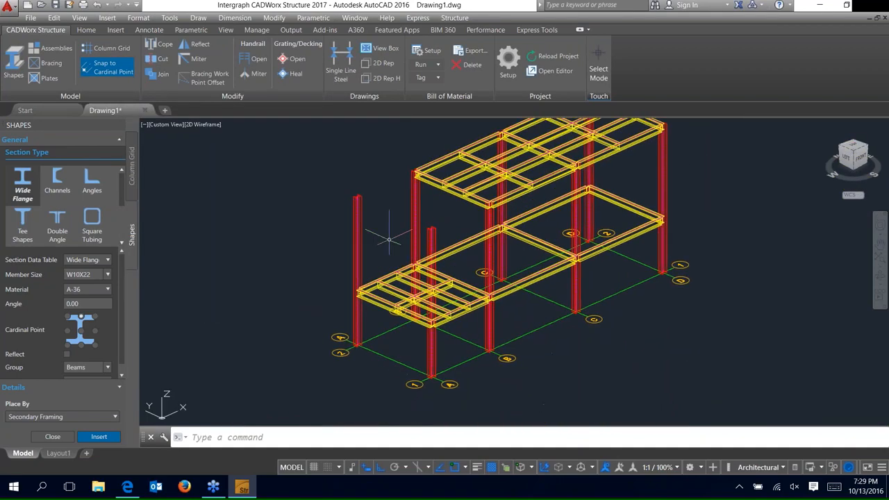
scroll(389, 239, "up", 2)
left_click(338, 280)
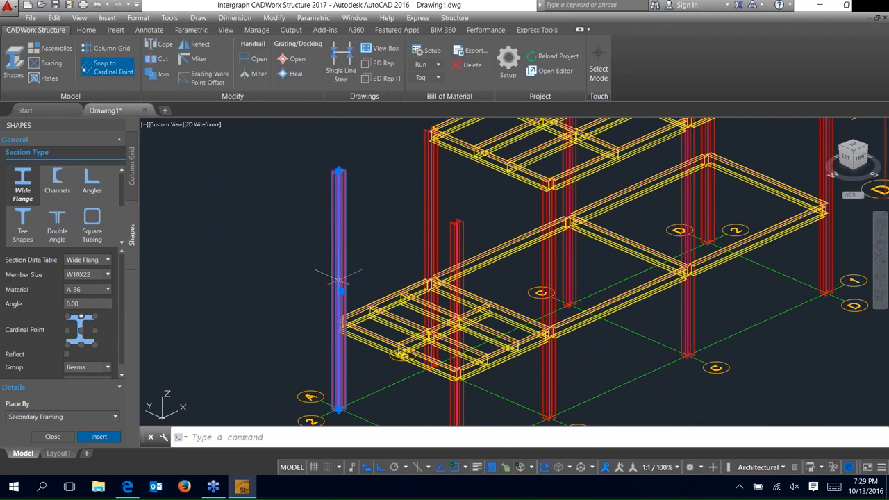
scroll(351, 253, "up", 4)
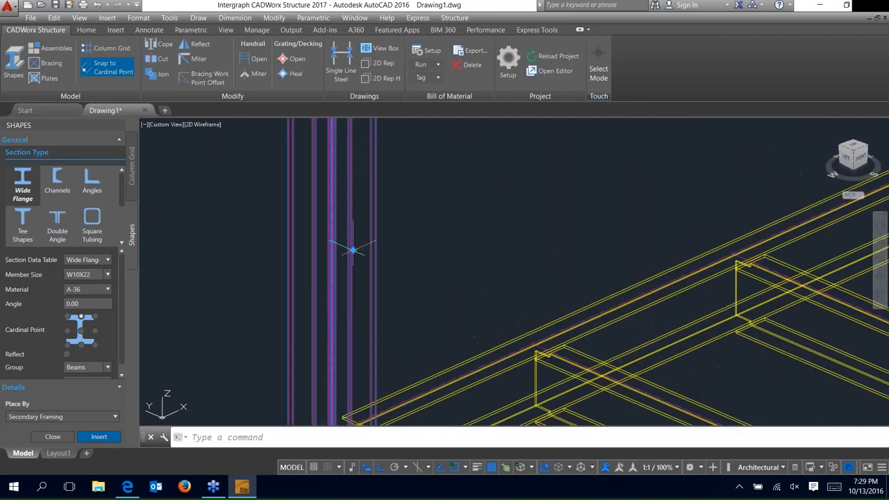
double_click(352, 250)
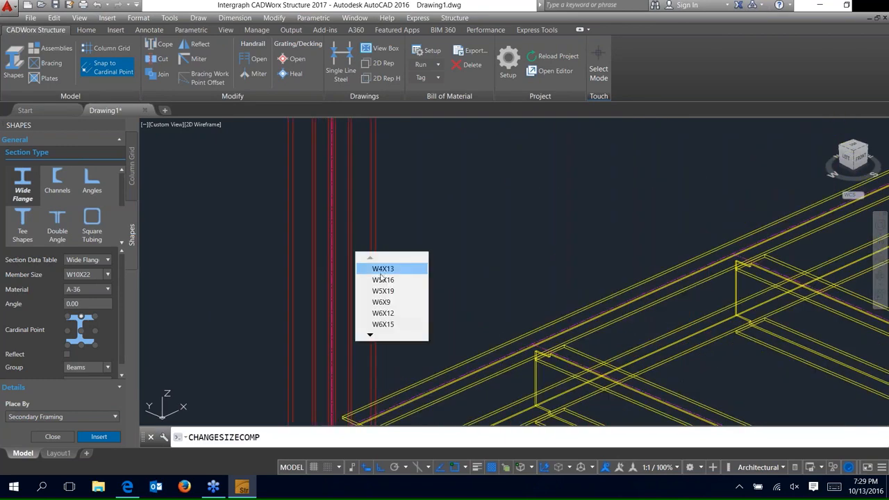
left_click(370, 335)
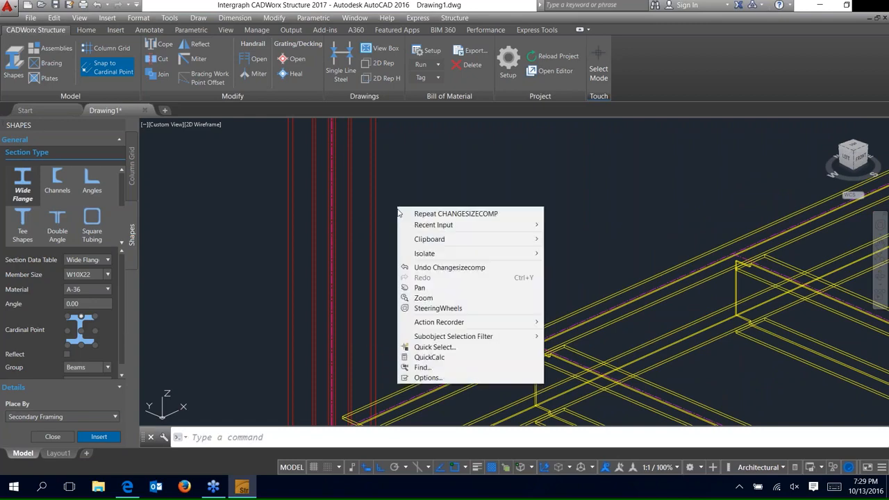
key("Escape")
scroll(383, 273, "down", 5)
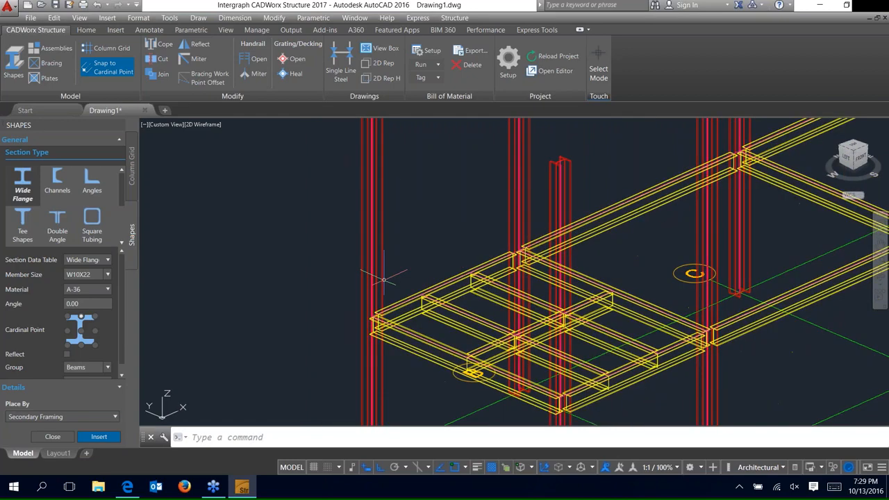
Step: Try to stretch the top of the column at grid A-2 upward by about 8 3/16"
scroll(391, 257, "up", 6)
left_click(371, 229)
left_click(371, 224)
scroll(373, 223, "up", 4)
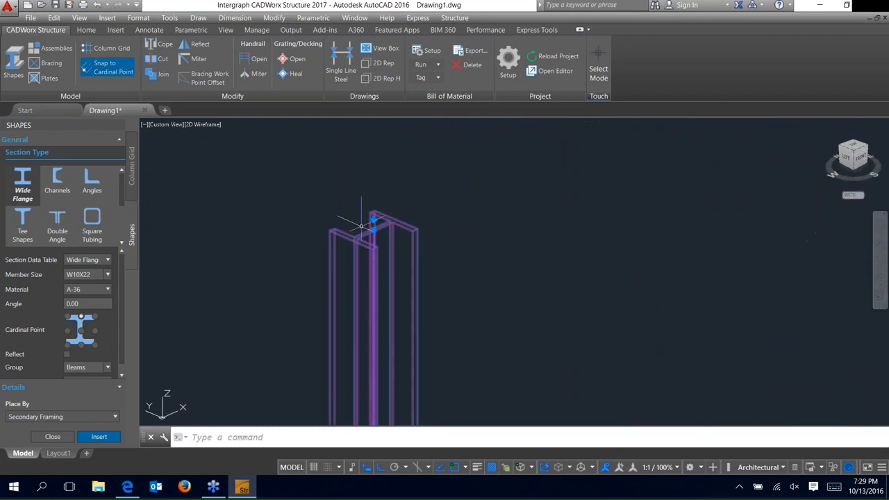
left_click(372, 220)
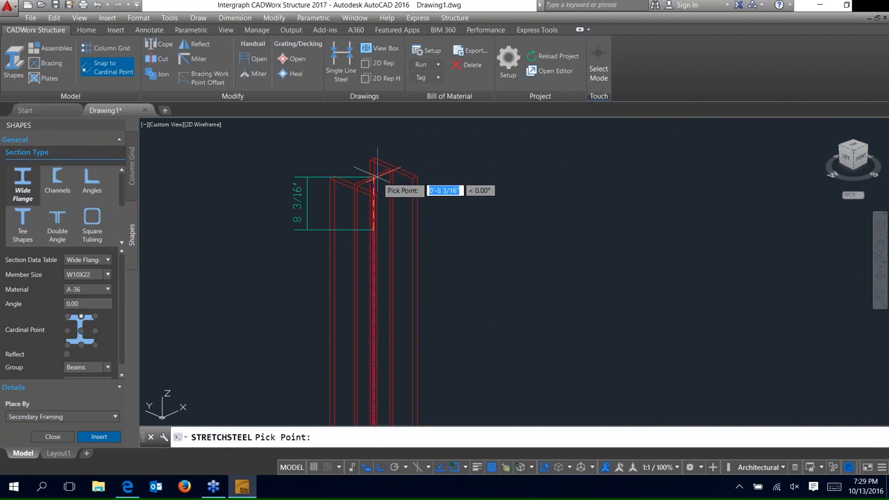
left_click(374, 179)
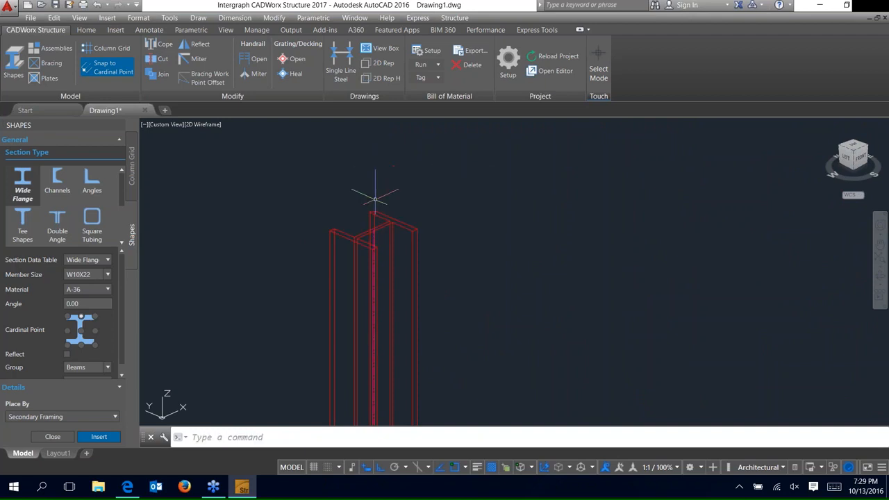
left_click(559, 416)
Step: Stretch the top of the column at grid A-2 down to the top of the lower-level beams
left_click(373, 229)
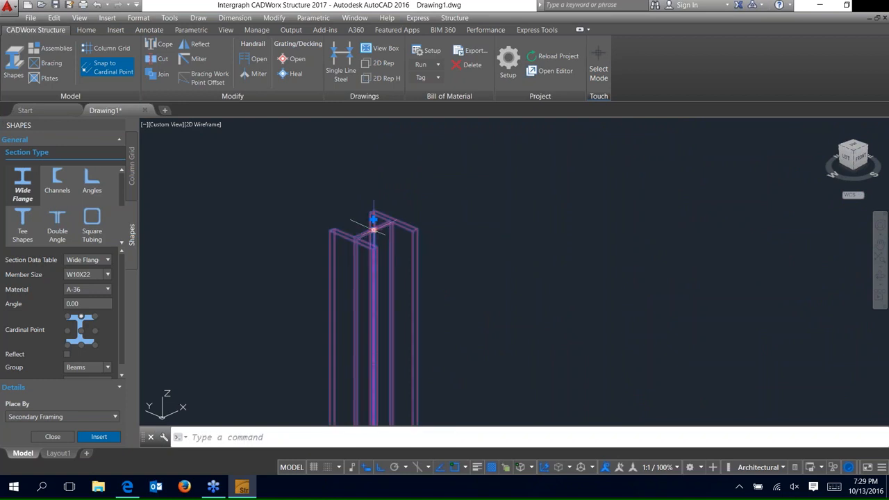
left_click(373, 229)
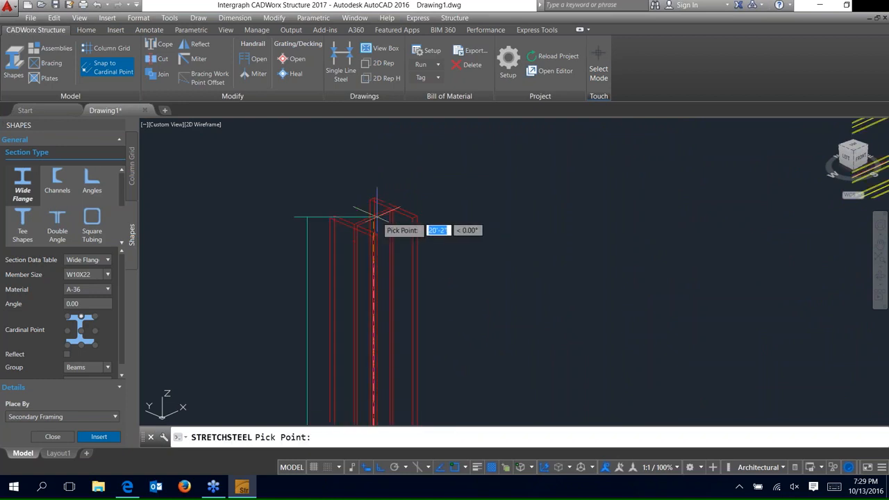
scroll(375, 221, "down", 3)
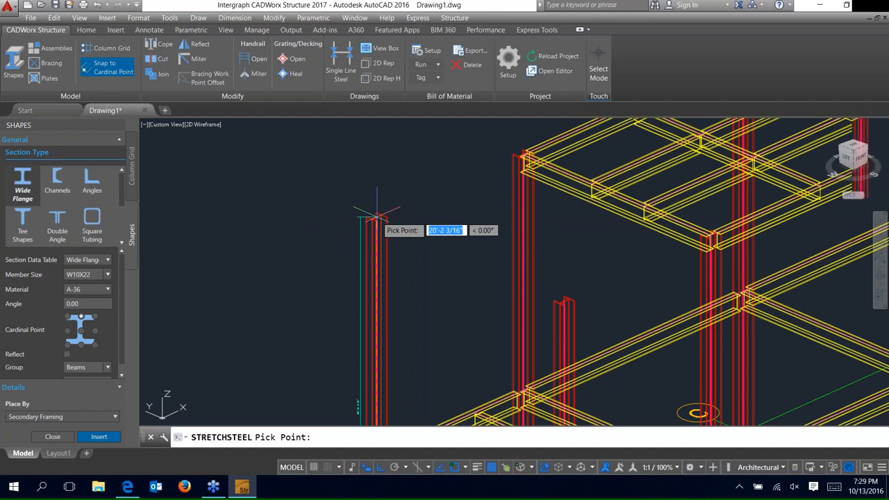
scroll(377, 216, "down", 5)
scroll(396, 331, "up", 4)
left_click(355, 286)
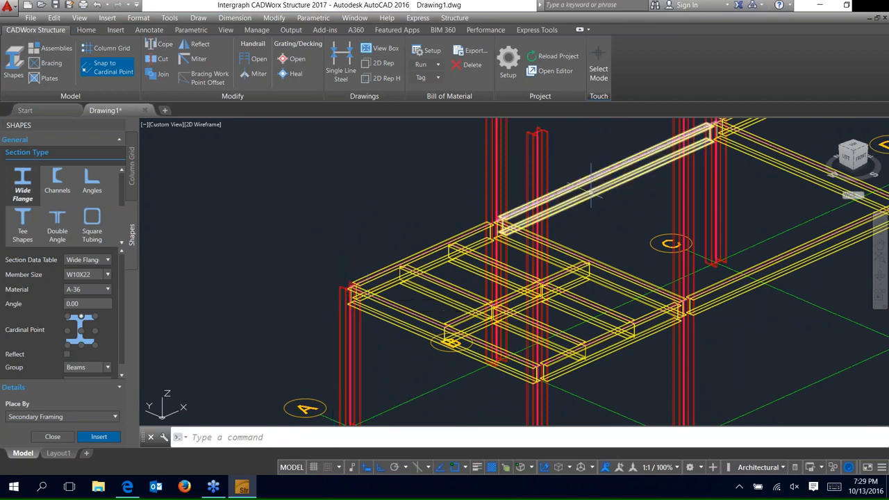
Step: Shorten the column at grid A-1 by stretching its top down to the top of the lower-level beams
left_click(540, 142)
left_click(537, 130)
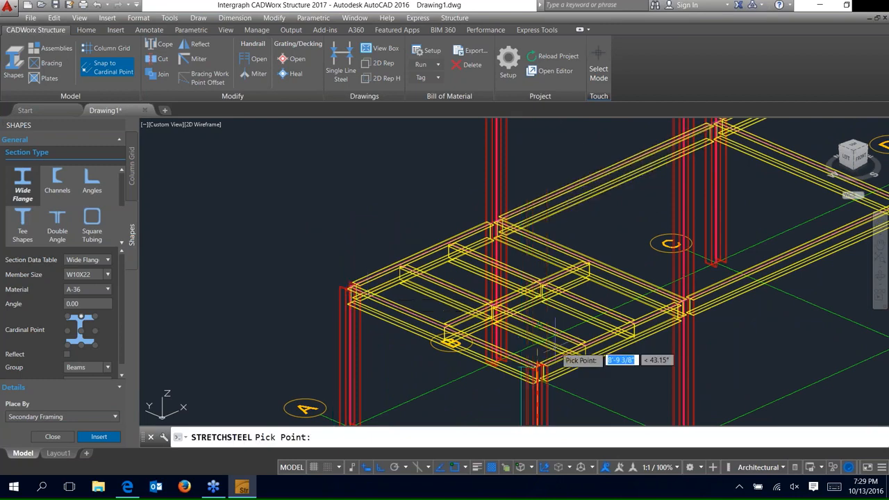
left_click(541, 358)
scroll(595, 301, "down", 3)
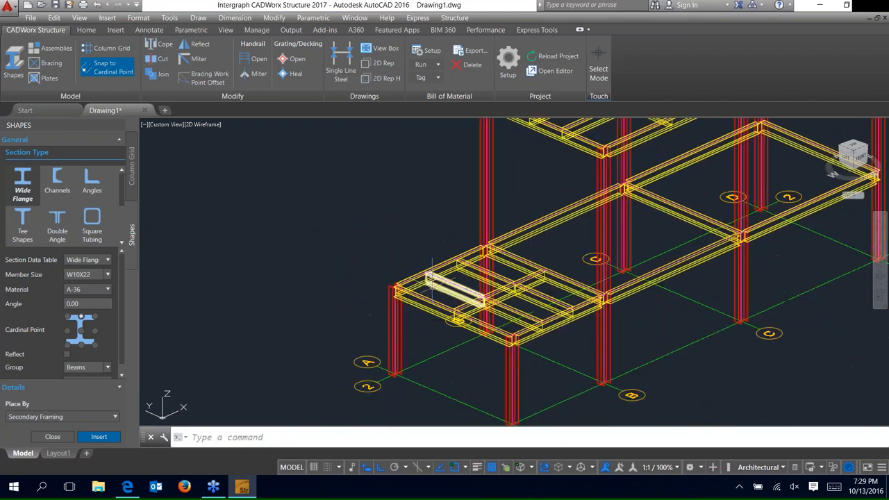
scroll(594, 300, "down", 4)
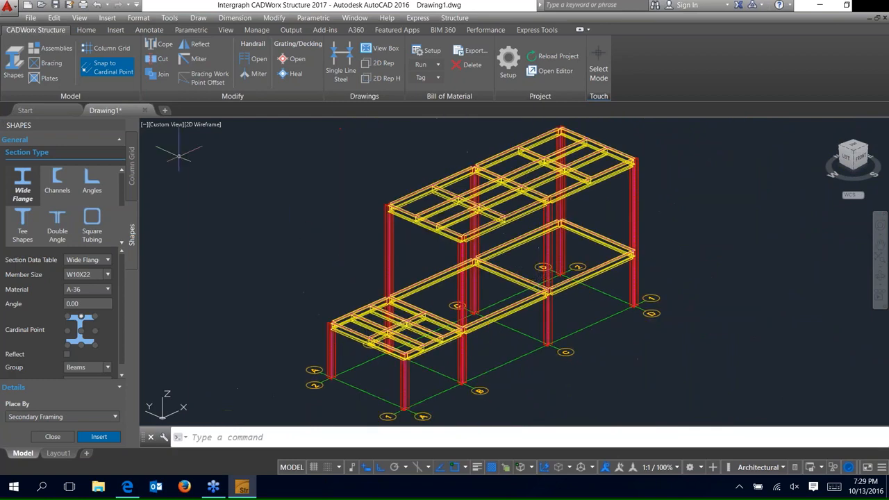
Step: Start a base plate definition with member thickness PL-3/4 and assign it to the Plates group
left_click(49, 79)
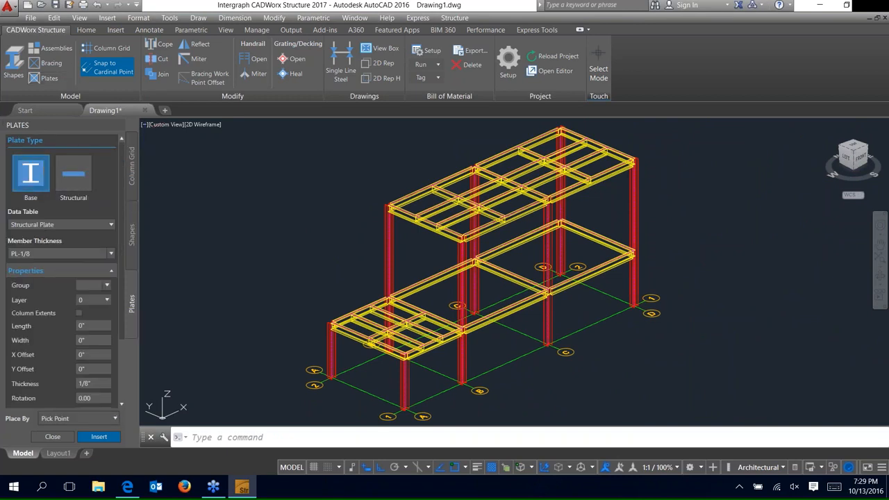
left_click(110, 253)
scroll(40, 301, "down", 2)
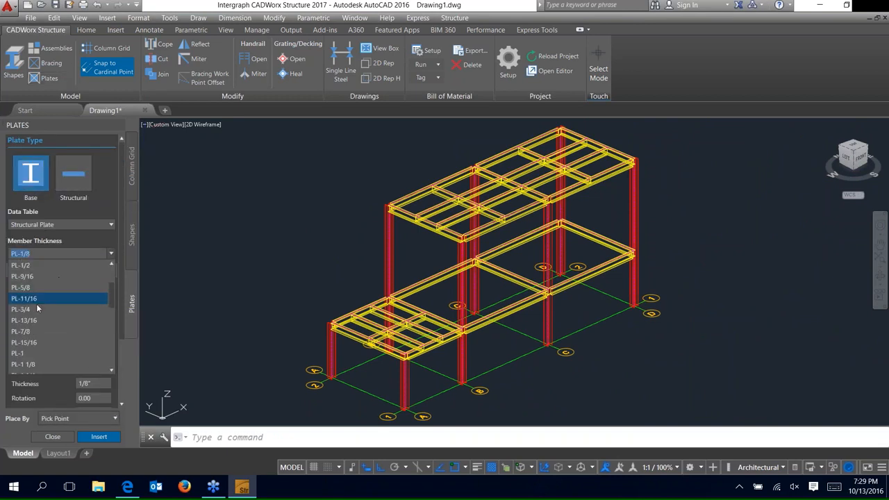
left_click(38, 309)
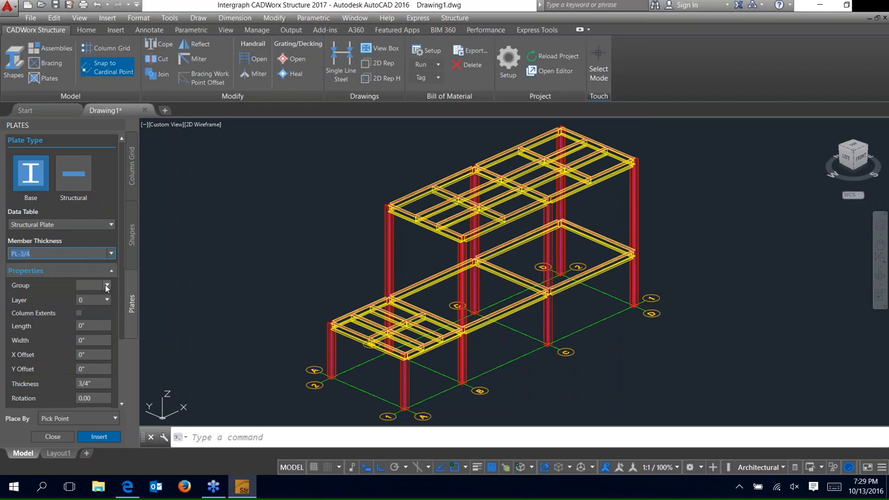
left_click(106, 287)
scroll(85, 359, "down", 2)
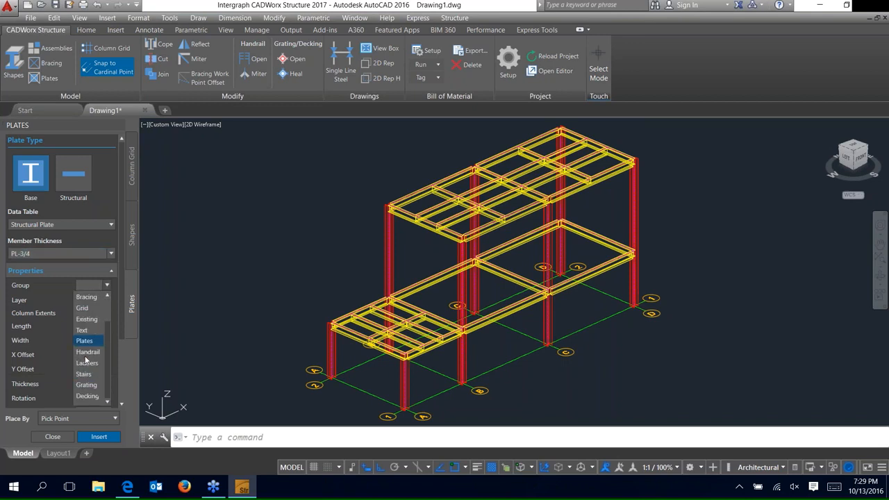
left_click(84, 340)
Step: Set the base plate's length and width to 16" each
left_click(95, 325)
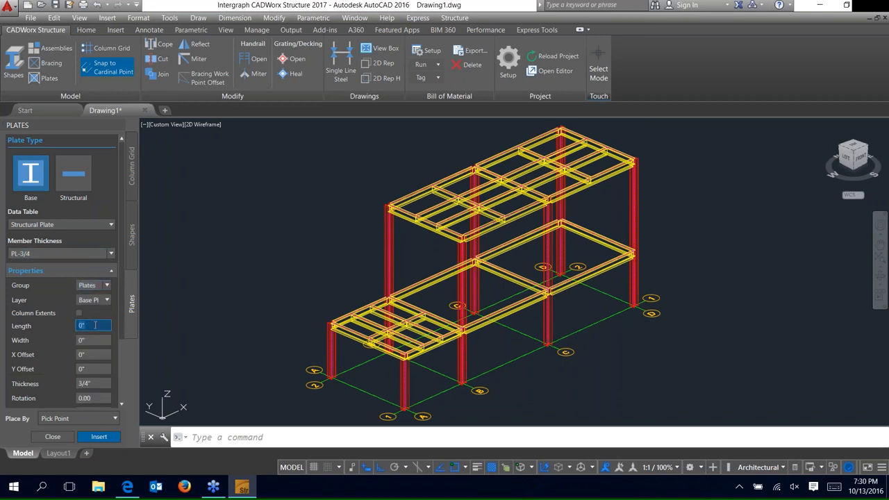
type("16")
key("Tab")
type("16")
scroll(59, 325, "down", 2)
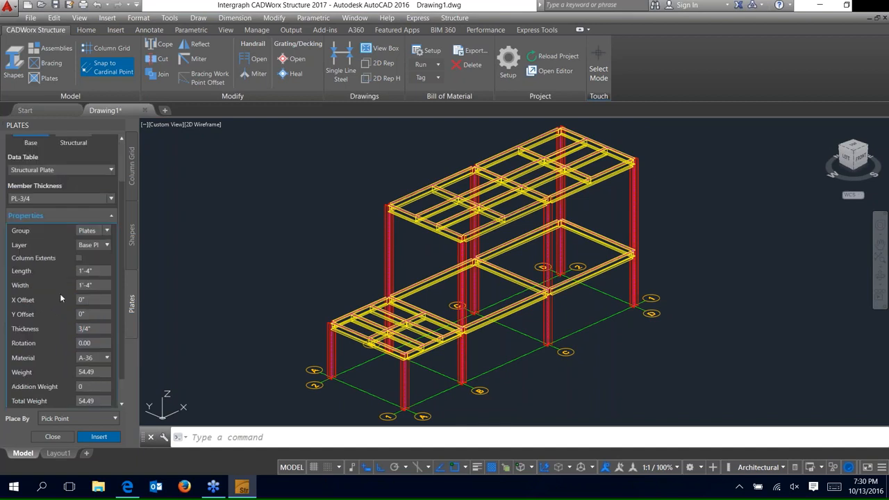
Step: Insert the base plates by selecting all the frame's columns, with the thickness direction set to Positive
left_click(93, 420)
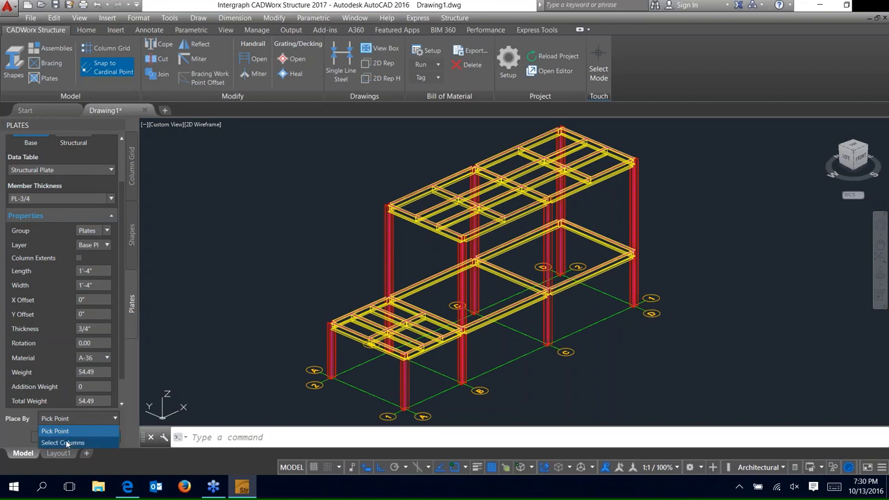
left_click(63, 442)
left_click(99, 436)
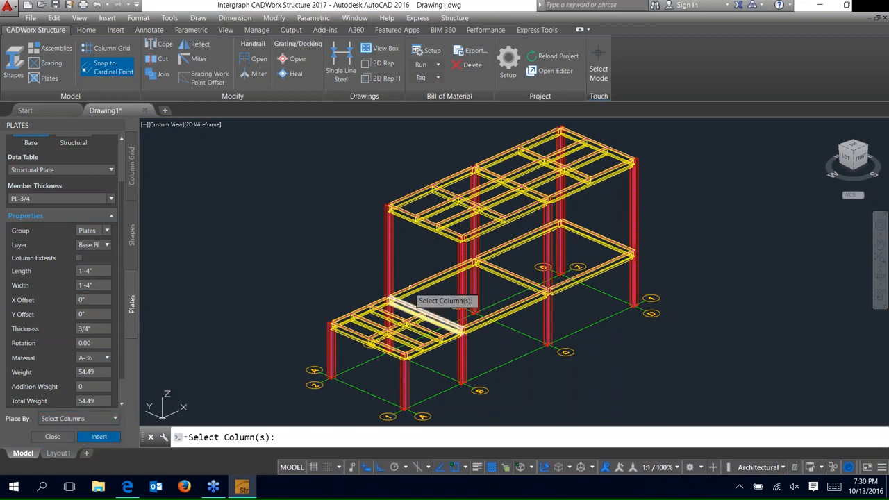
left_click(680, 186)
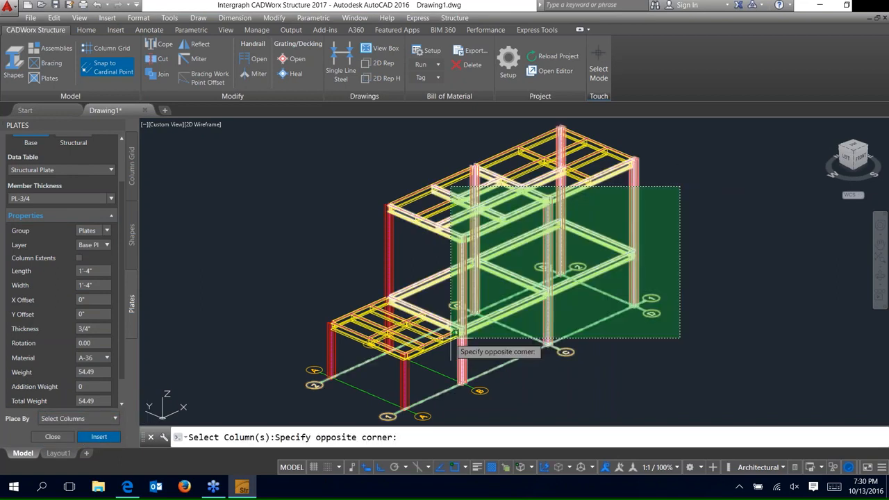
left_click(313, 369)
key("Return")
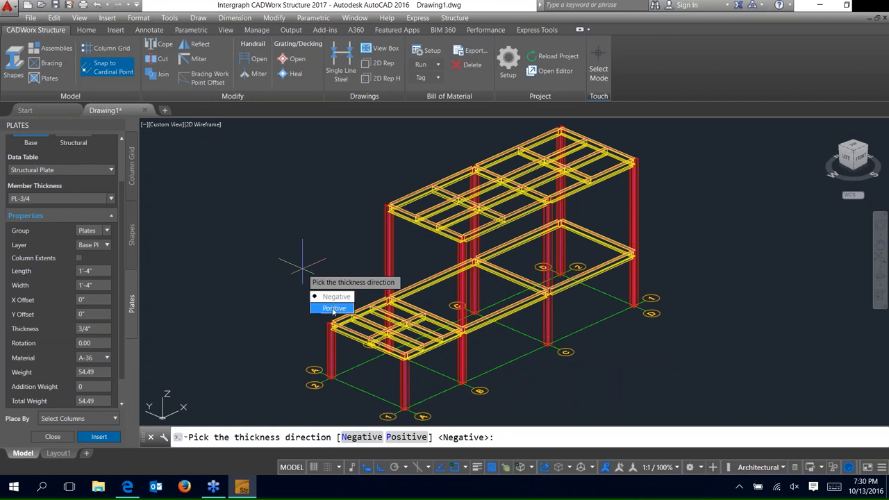
left_click(334, 308)
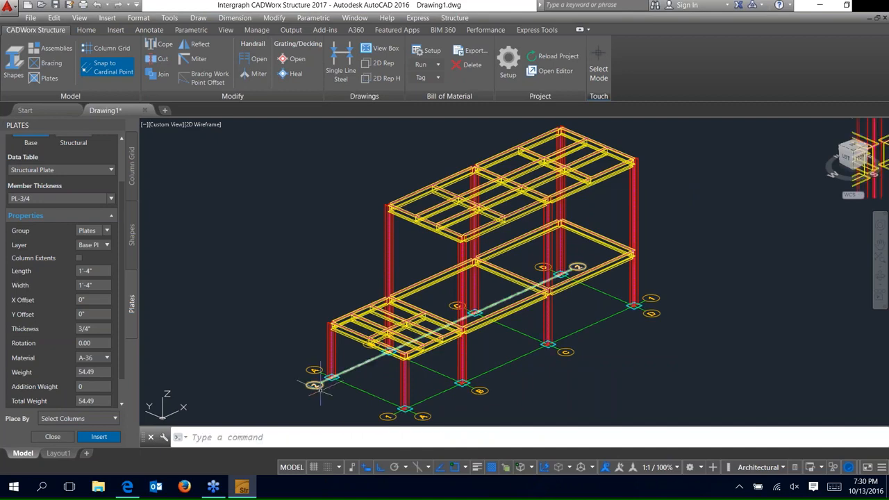
scroll(320, 390, "up", 5)
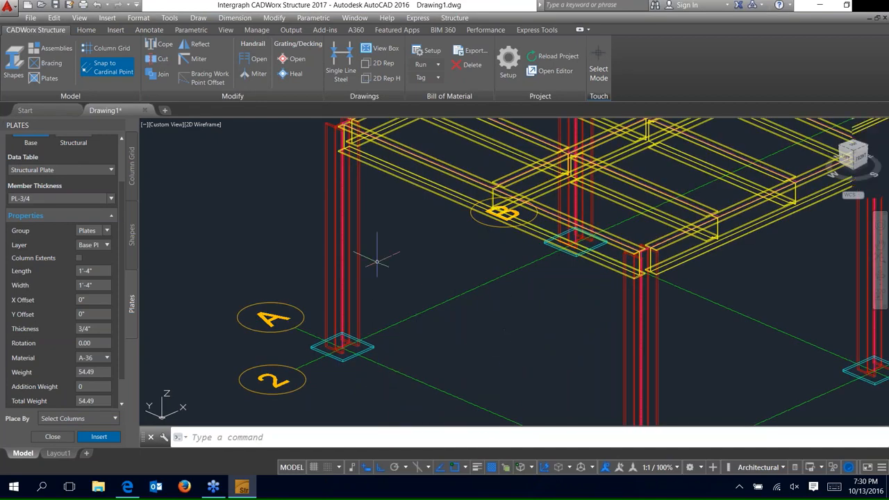
scroll(377, 261, "down", 4)
scroll(597, 244, "down", 4)
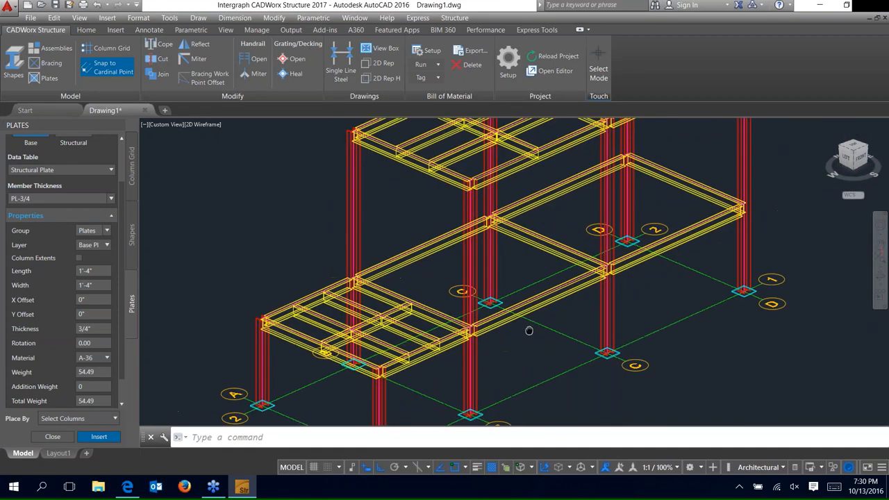
Step: Define X-pattern bracing with a WT3X6 tee section, middle cardinal point and the Bracing group
left_click(52, 64)
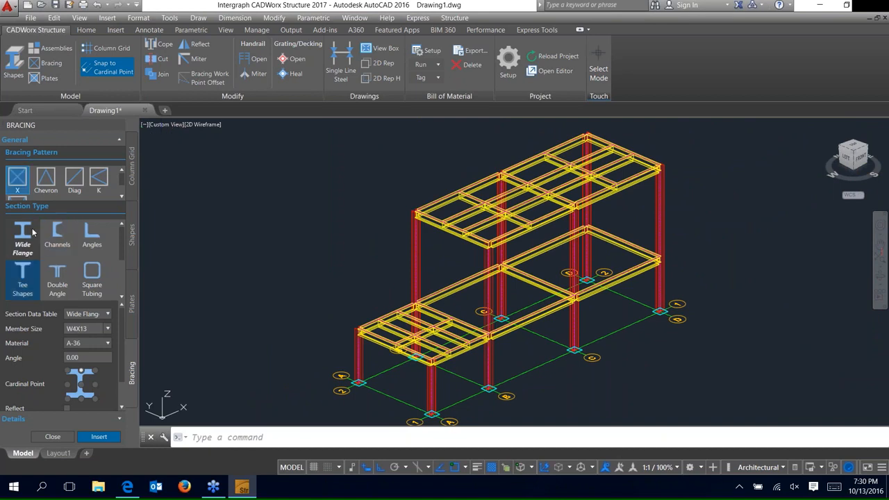
left_click(24, 278)
left_click(107, 329)
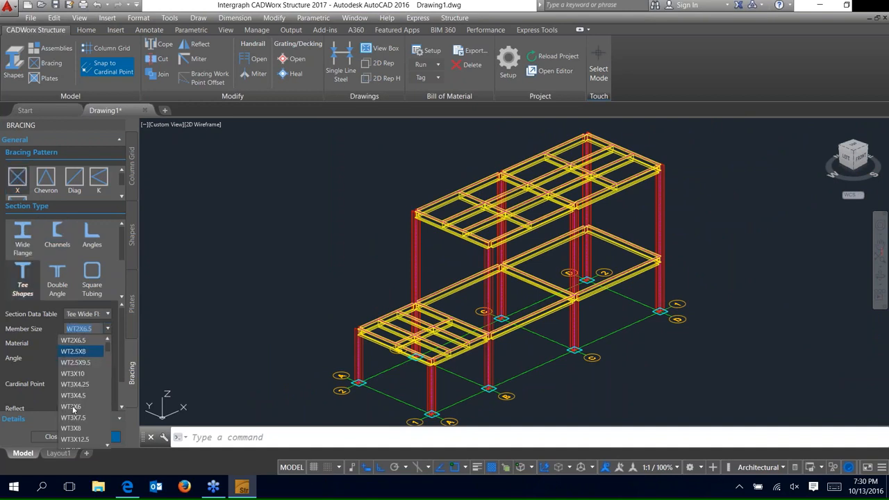
left_click(90, 385)
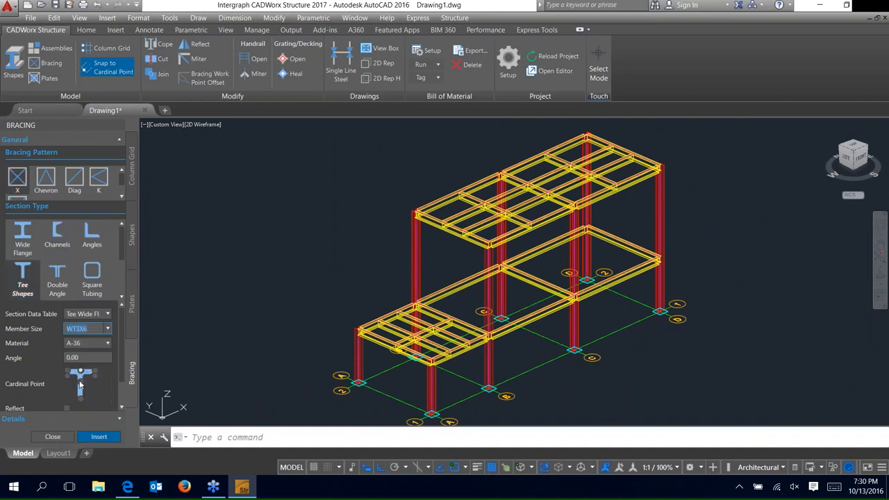
left_click(81, 382)
scroll(123, 401, "down", 2)
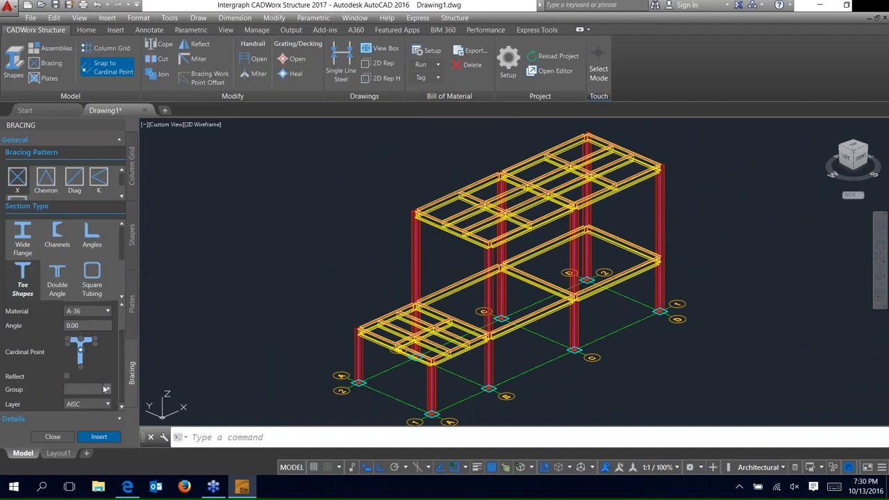
left_click(97, 389)
left_click(84, 307)
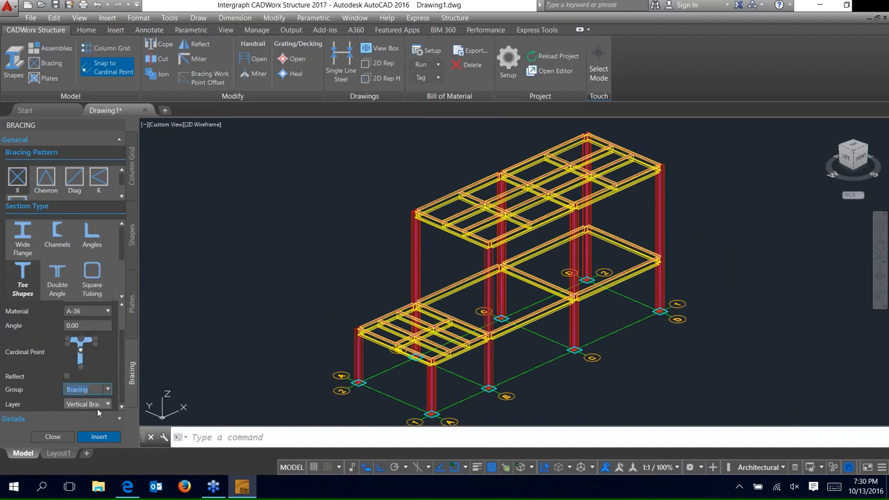
Step: Insert the X bracing below the top beam on grid line 1 between columns C and D
left_click(100, 437)
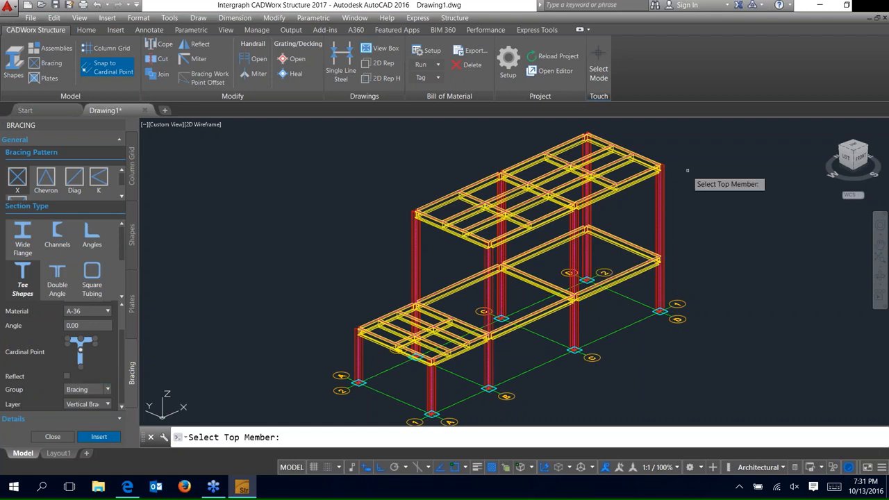
scroll(687, 170, "up", 3)
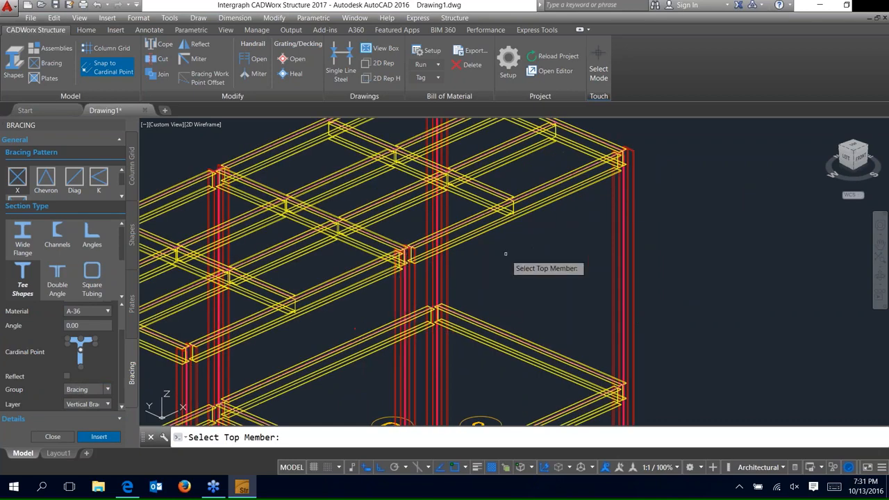
scroll(506, 253, "down", 3)
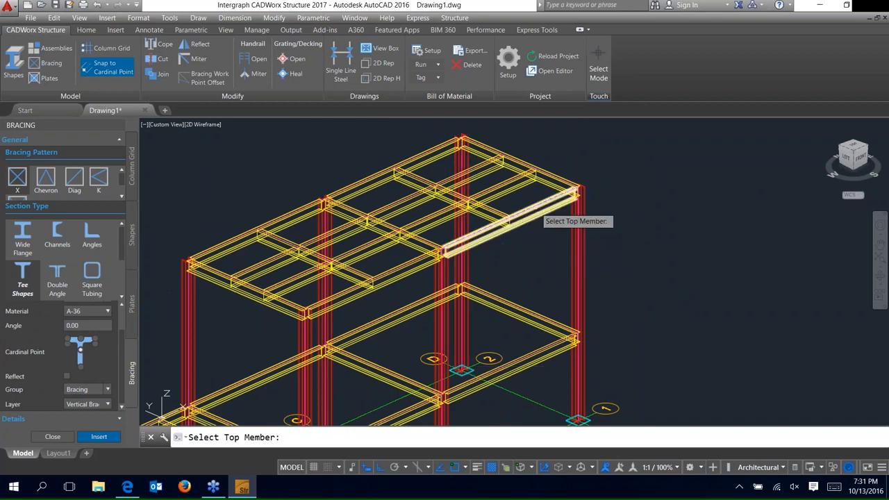
left_click(535, 210)
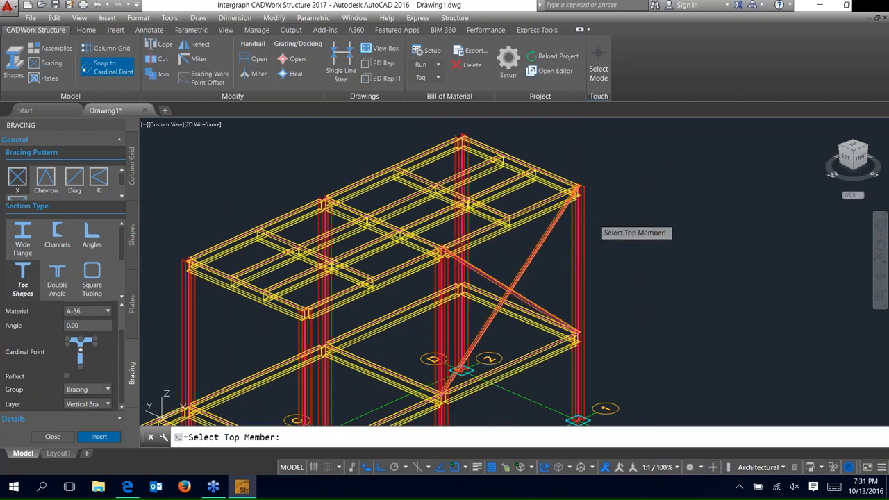
key("Escape")
Step: Apply a 5" bracing work point offset to the diagonal that rises to the top of column D-1
scroll(587, 195, "up", 5)
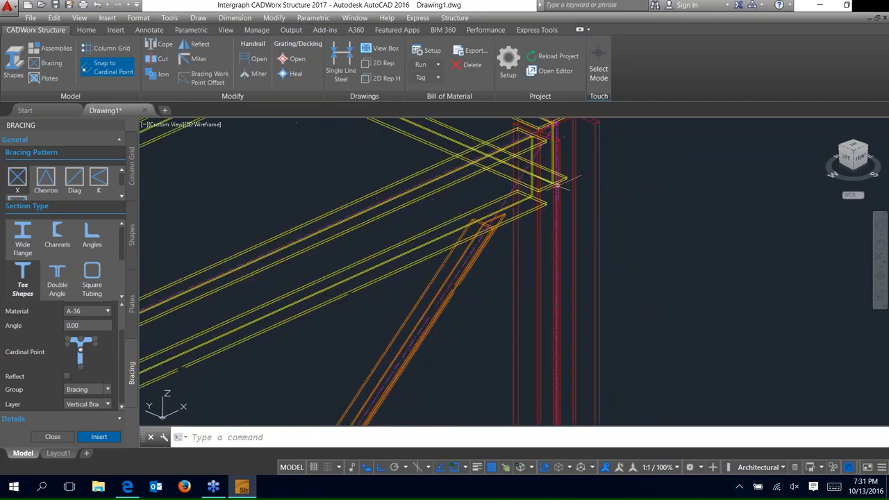
scroll(500, 232, "down", 2)
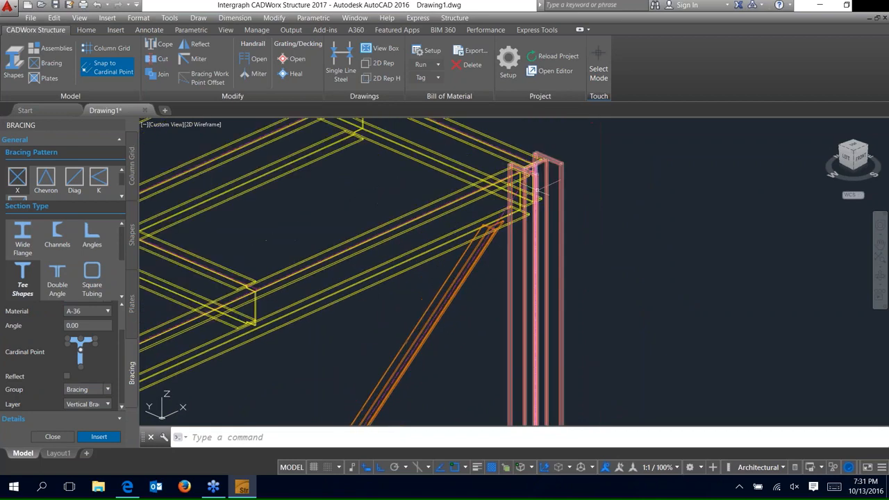
scroll(545, 176, "up", 2)
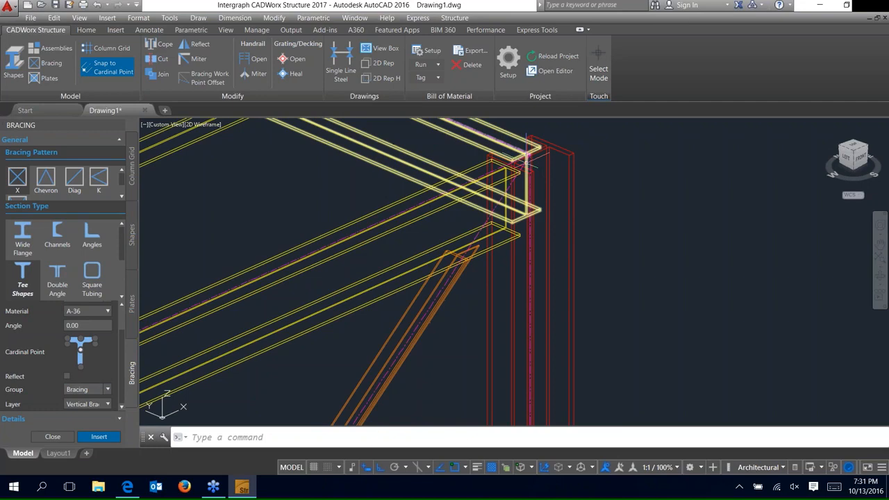
left_click(206, 82)
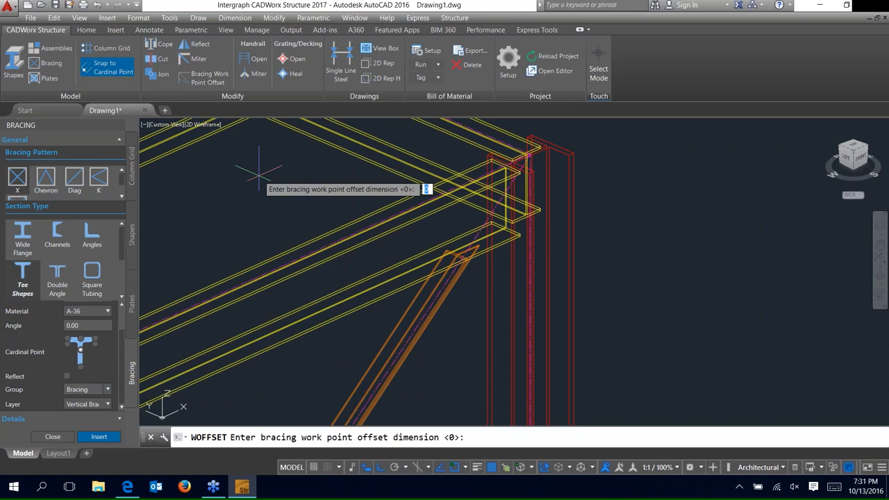
type("5")
key("Return")
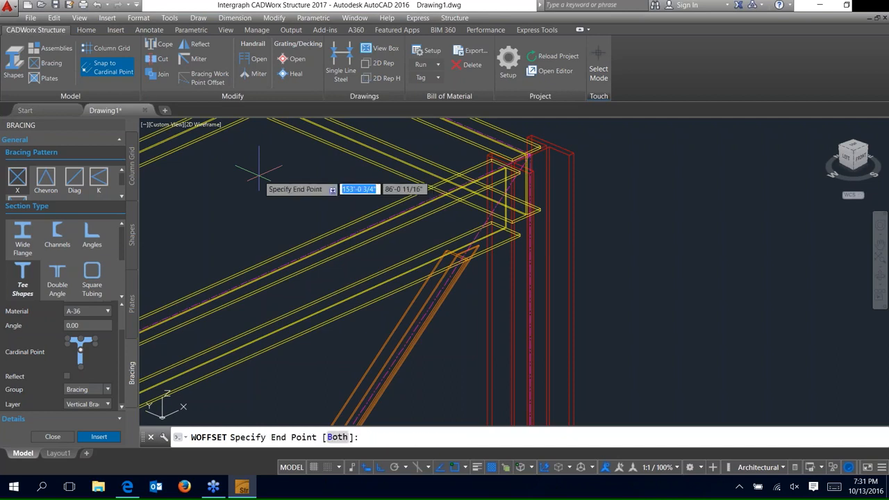
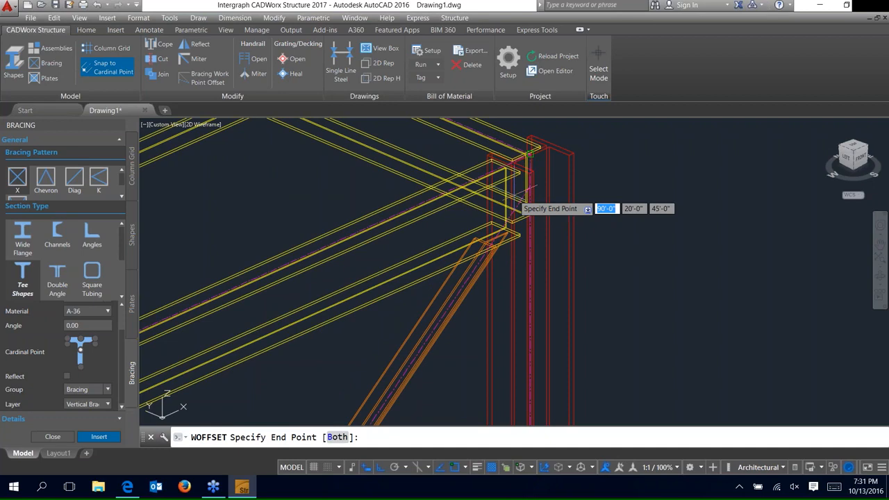
scroll(514, 194, "down", 2)
scroll(514, 194, "down", 2)
scroll(514, 192, "up", 2)
scroll(518, 189, "up", 4)
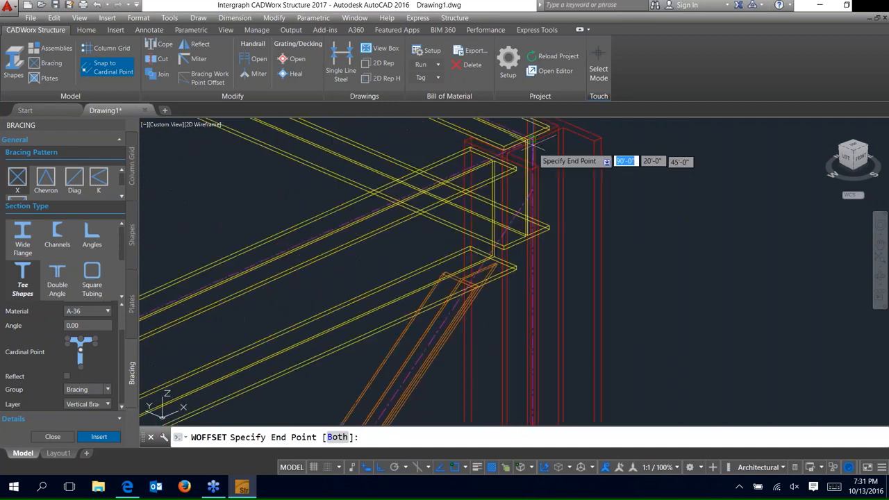
scroll(531, 182, "down", 5)
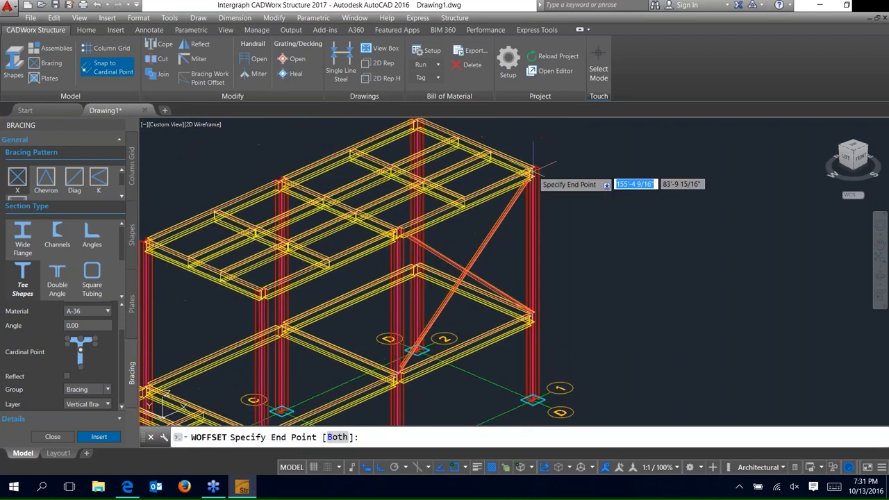
scroll(392, 355, "up", 4)
scroll(392, 354, "down", 2)
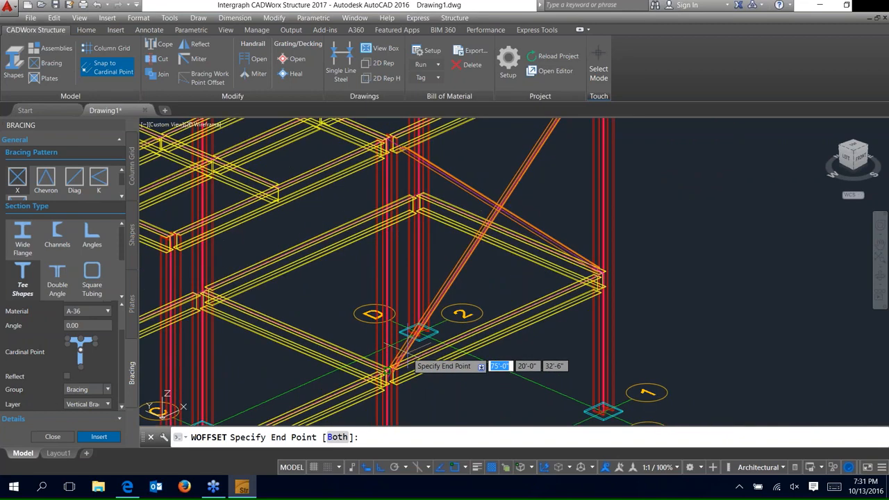
scroll(408, 352, "down", 2)
scroll(502, 234, "up", 2)
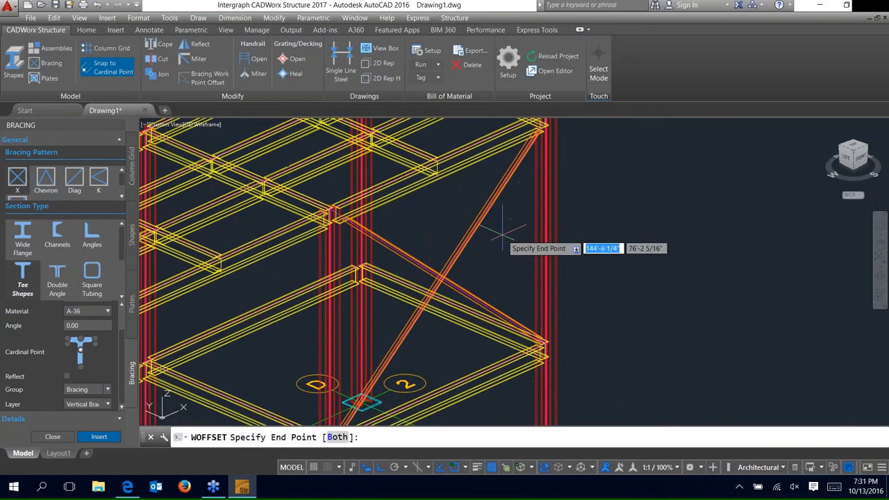
key("Return")
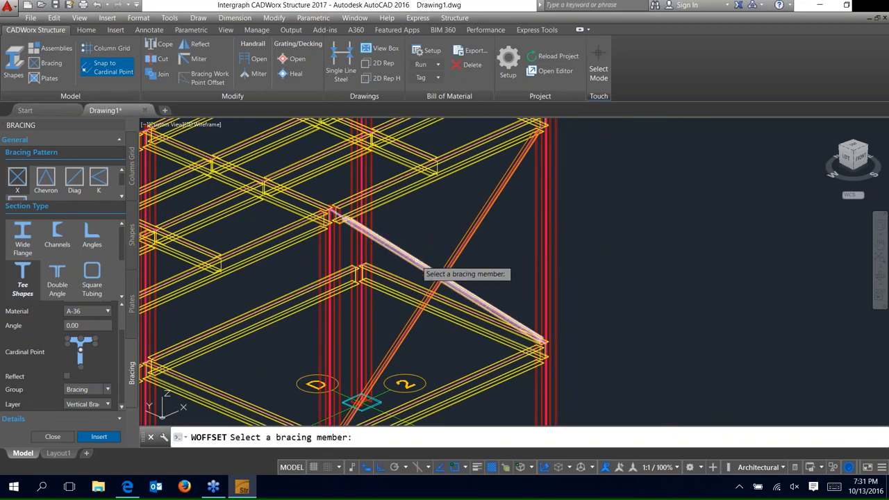
Step: Apply the bracing work point offset to the other diagonal, which descends from the top of column C-1
left_click(424, 260)
right_click(425, 254)
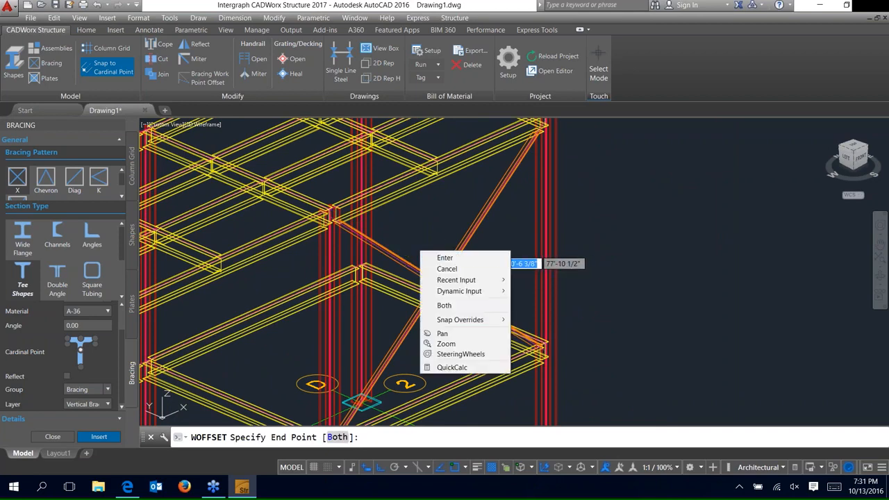
left_click(444, 258)
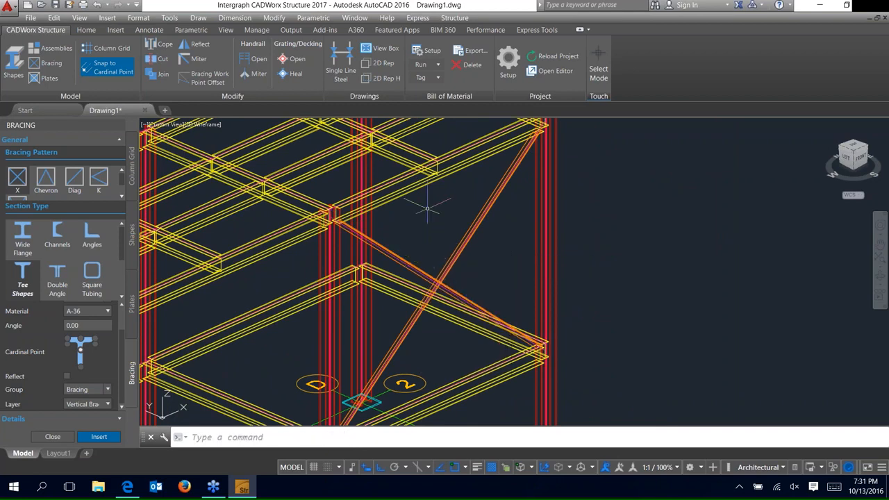
Step: Turn on Auto Bracing Work Point Offset in the bracing rules of the structure setup and apply the change
left_click(509, 68)
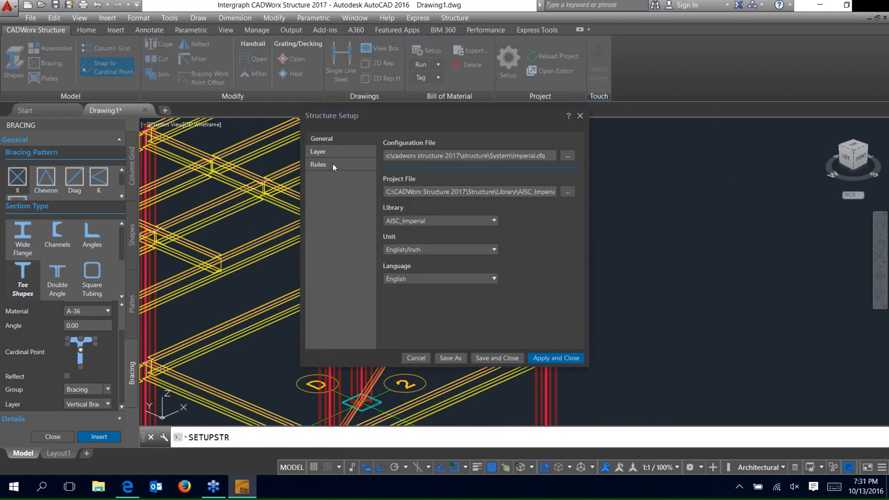
left_click(405, 313)
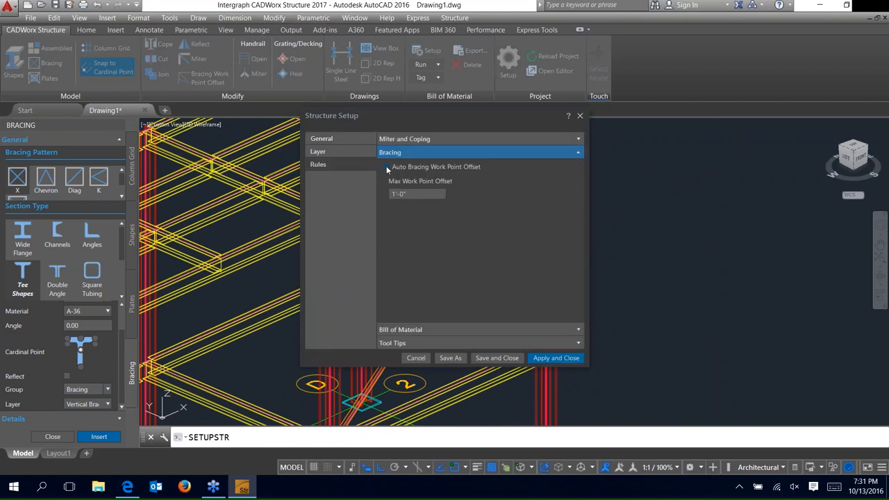
left_click(386, 167)
left_click(414, 193)
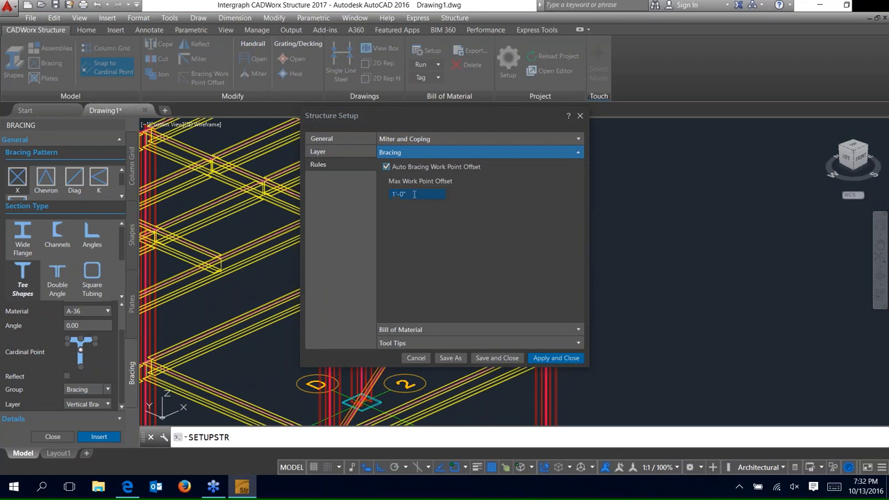
double_click(414, 193)
left_click(554, 358)
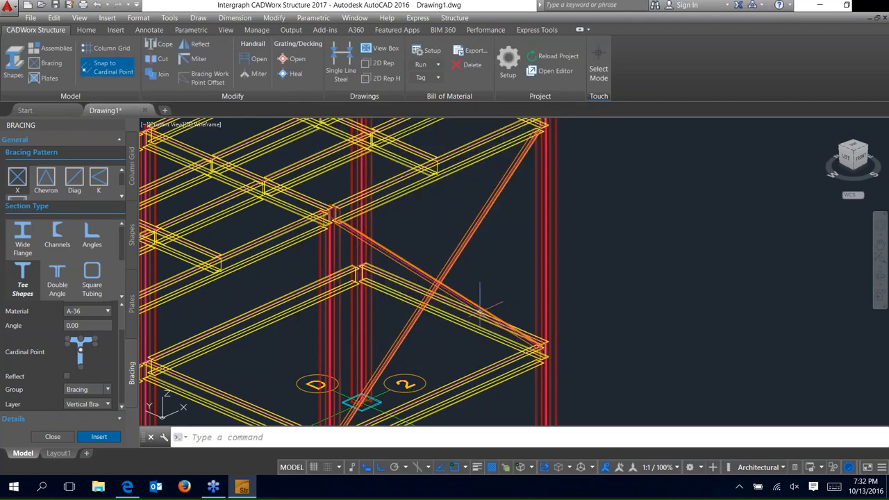
Step: Insert the X bracing below the top beam on grid line 1 between columns B and C
scroll(510, 244, "down", 5)
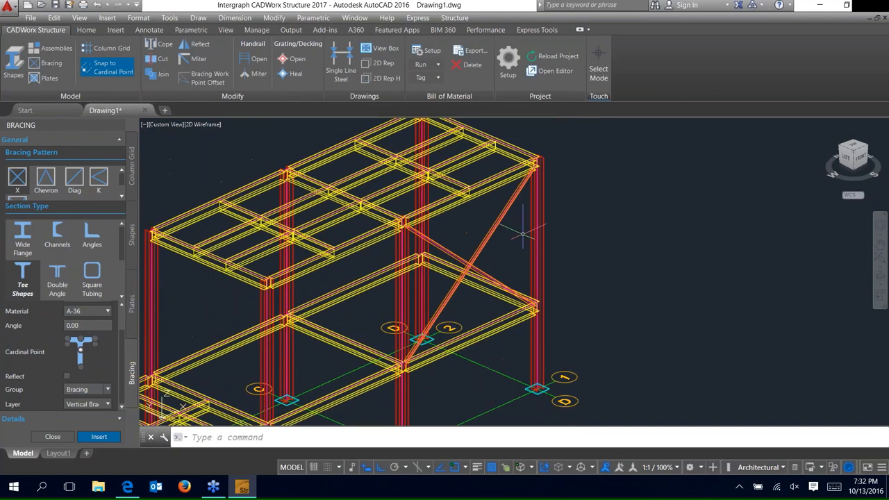
left_click(99, 436)
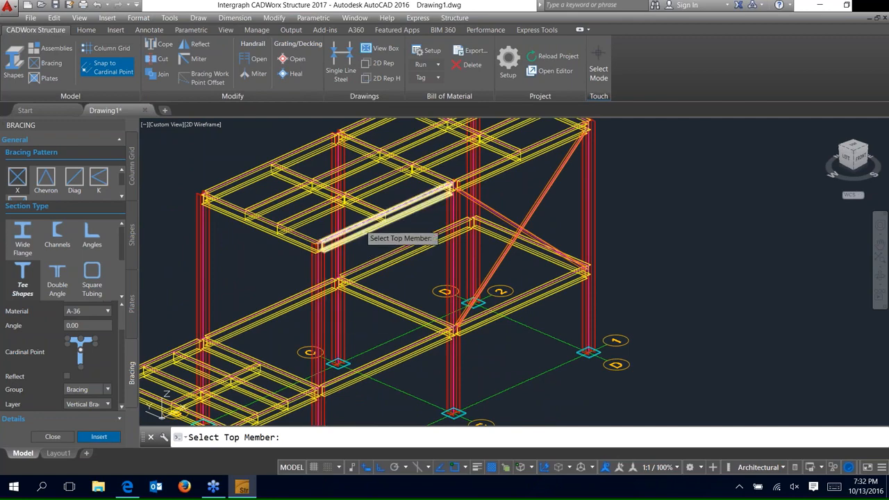
left_click(364, 221)
scroll(429, 209, "up", 5)
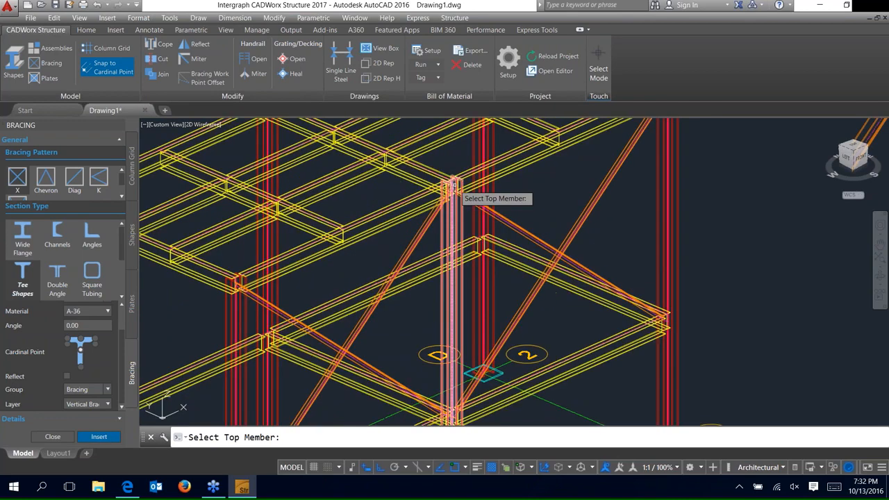
scroll(442, 208, "down", 3)
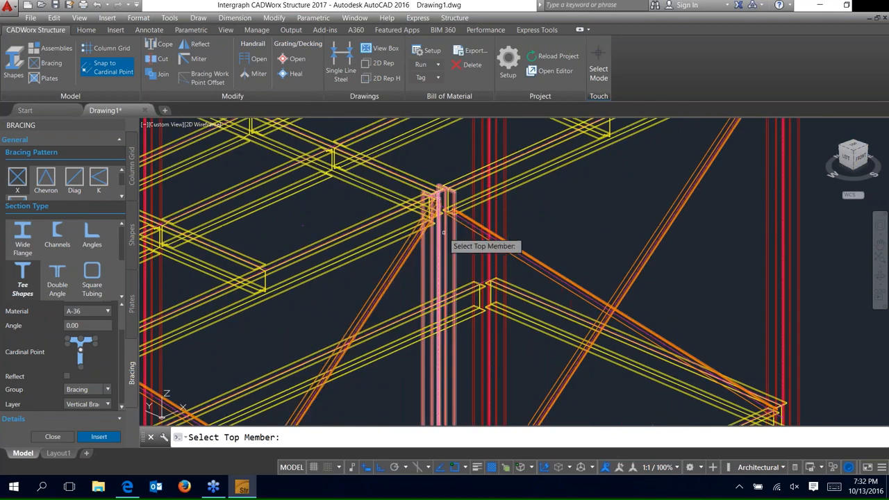
Step: Insert the X bracing below the top beams on grid line 2, in the B-C and C-D bays
scroll(443, 232, "down", 5)
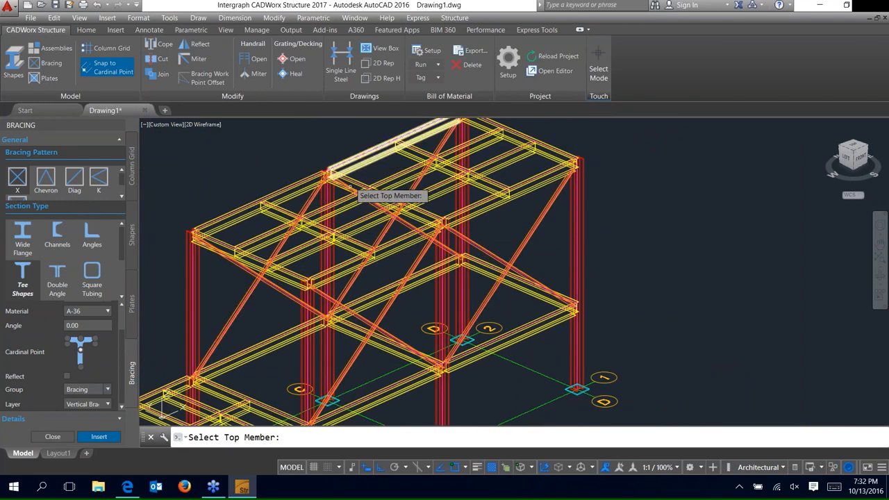
left_click(420, 250)
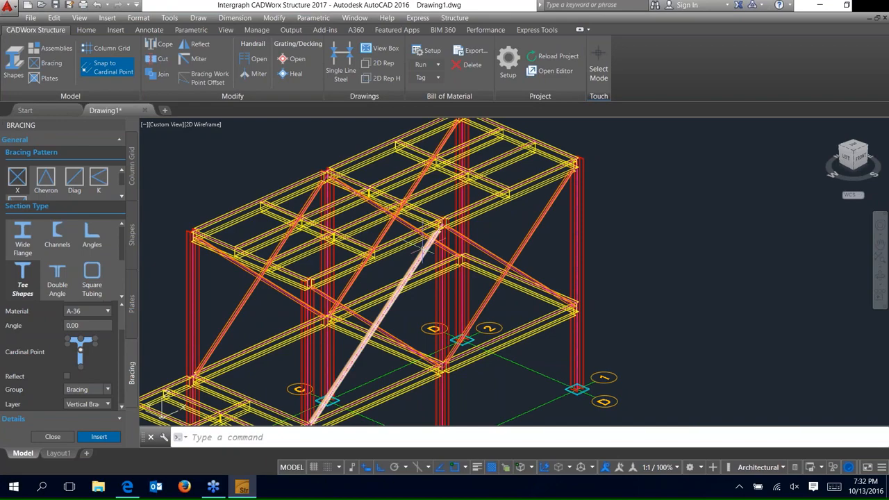
scroll(420, 249, "up", 5)
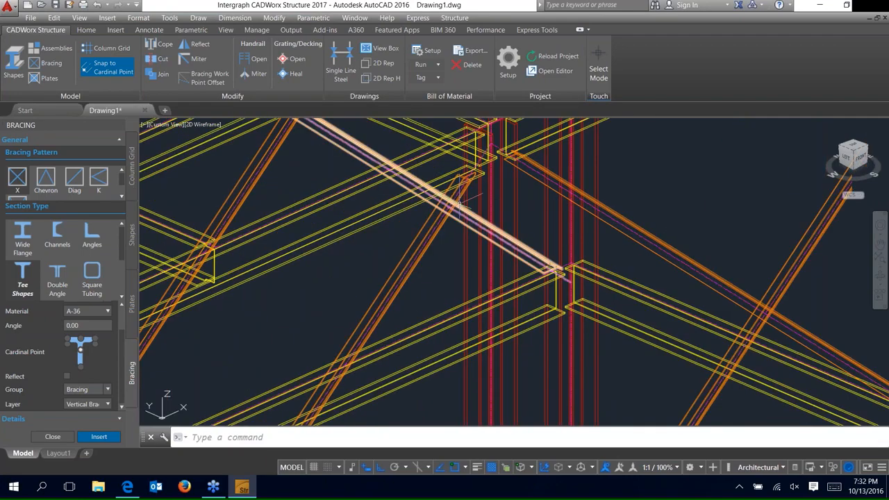
scroll(460, 201, "down", 10)
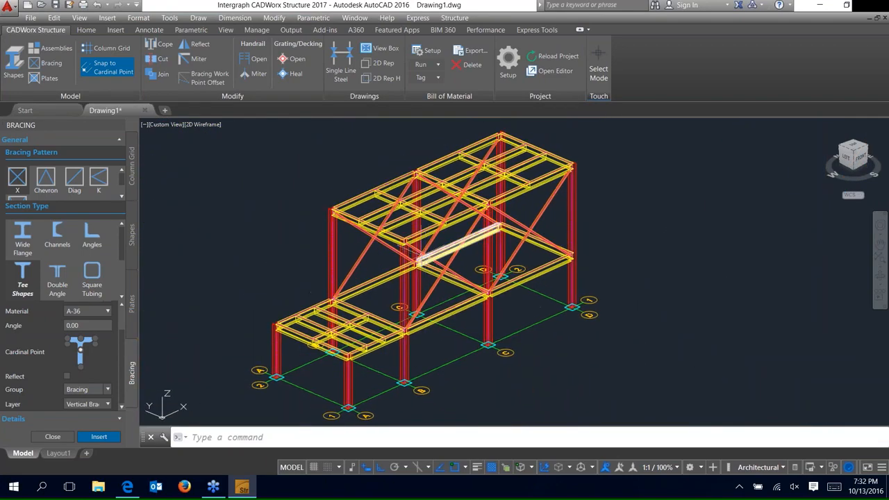
Step: Insert a handrail from the 3'-6" Handrail template on the upper platform, placing it by points picked on the platform beams
left_click(55, 49)
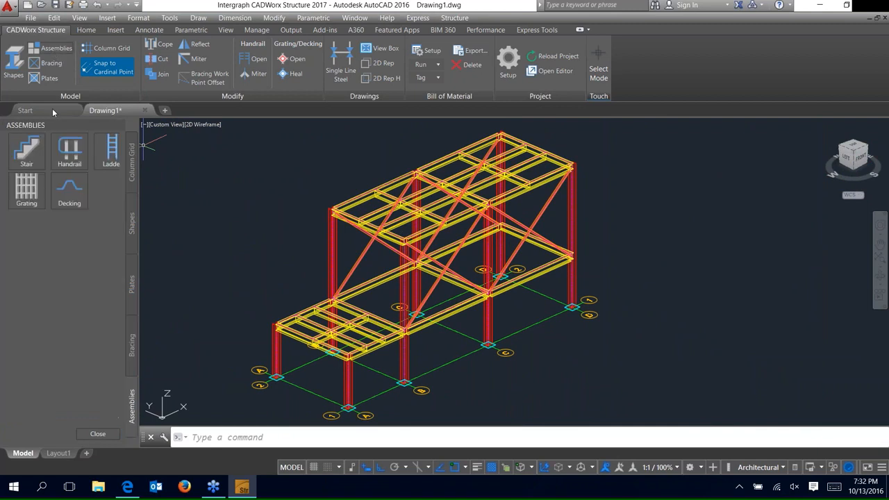
left_click(69, 149)
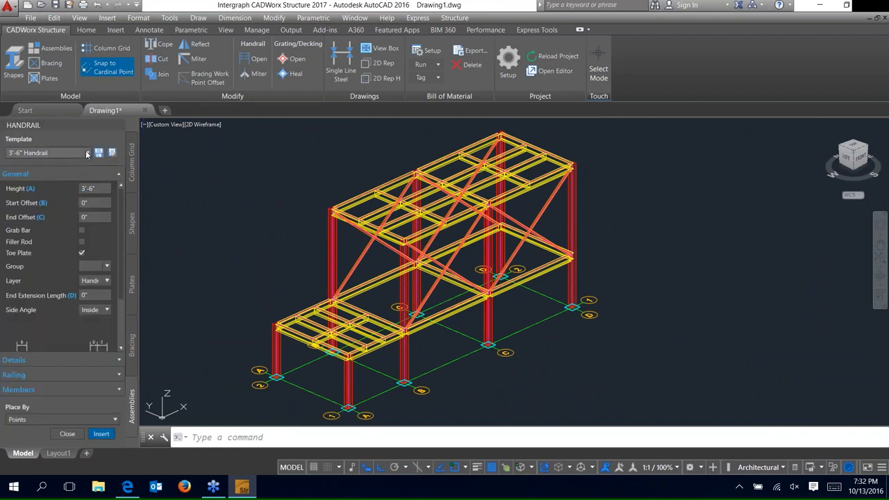
left_click(56, 152)
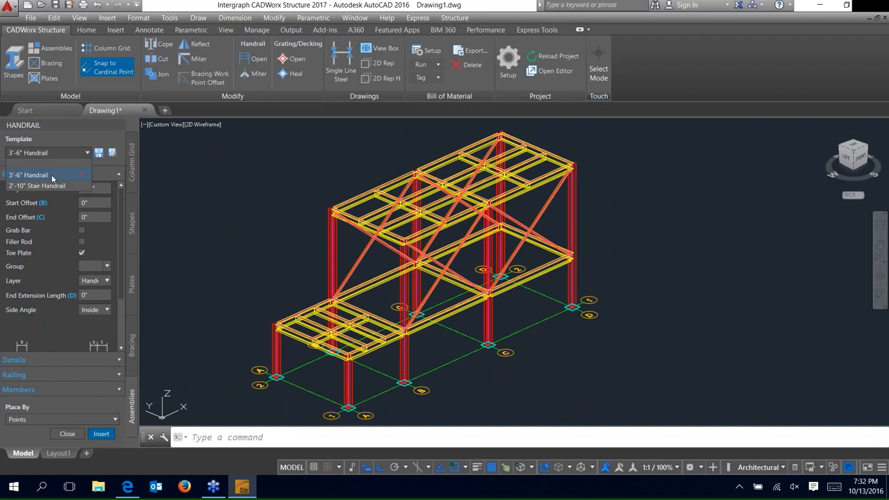
left_click(51, 176)
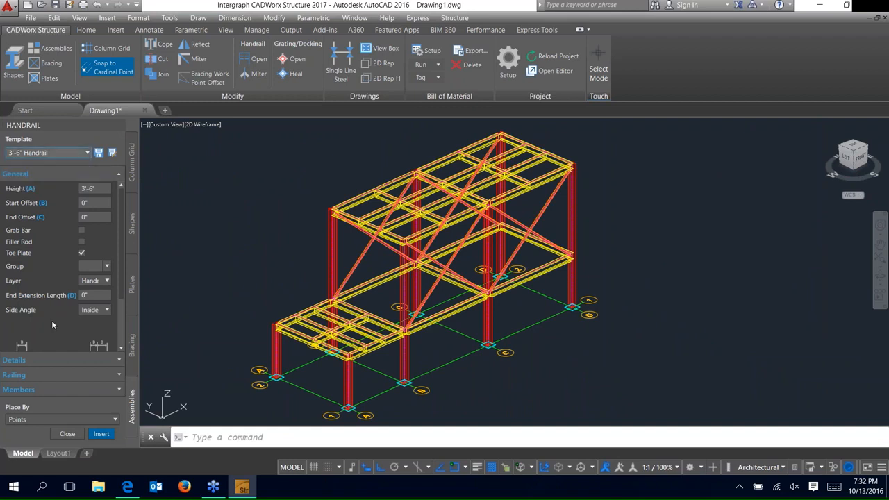
left_click(101, 433)
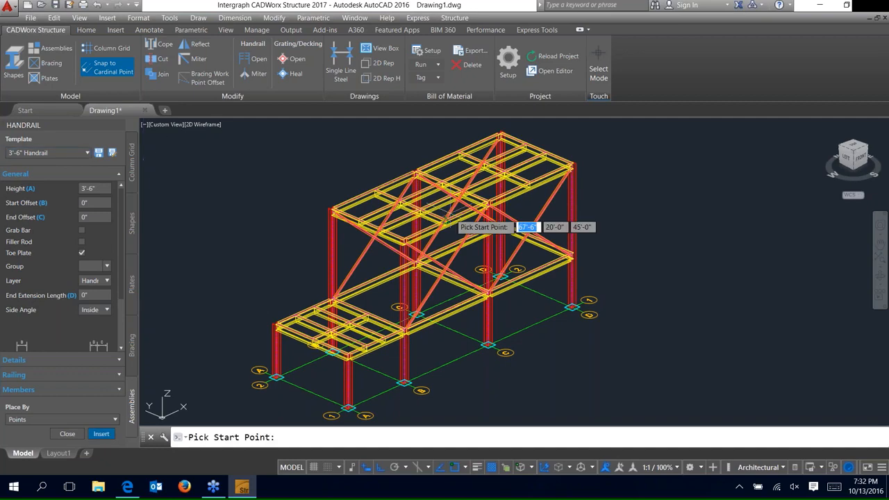
scroll(448, 214, "up", 2)
left_click(343, 234)
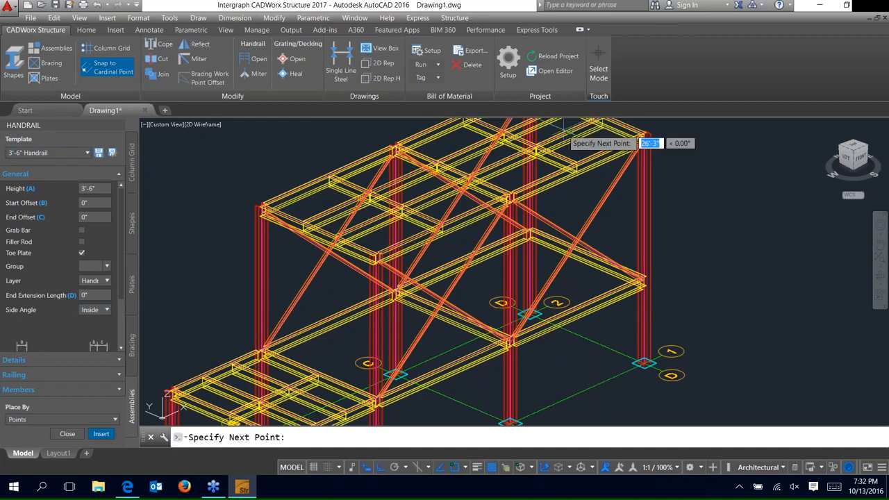
scroll(586, 124, "down", 3)
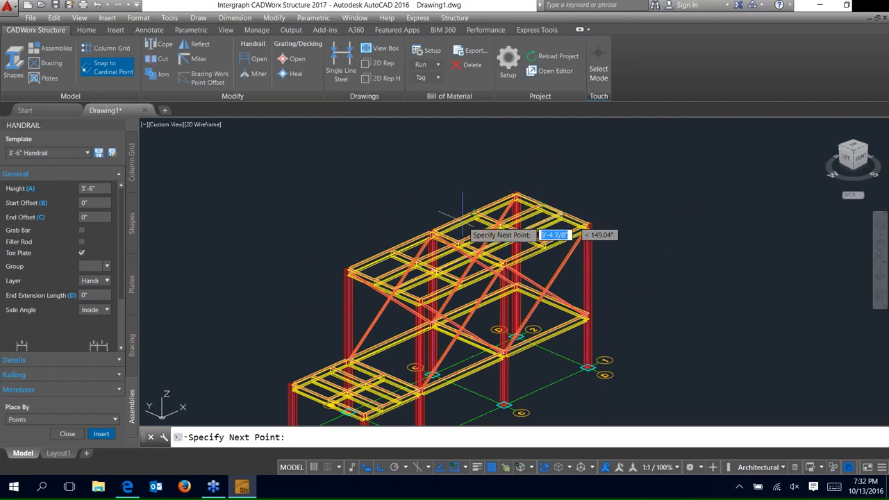
left_click(391, 247)
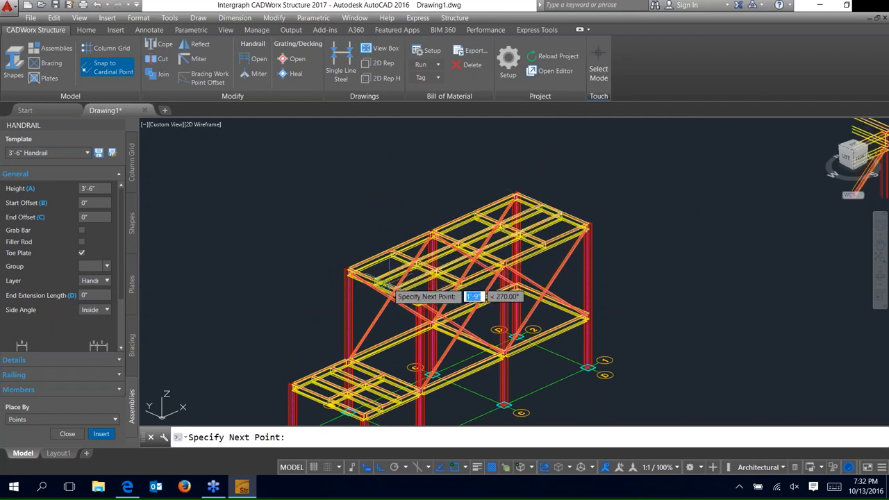
scroll(382, 281, "up", 3)
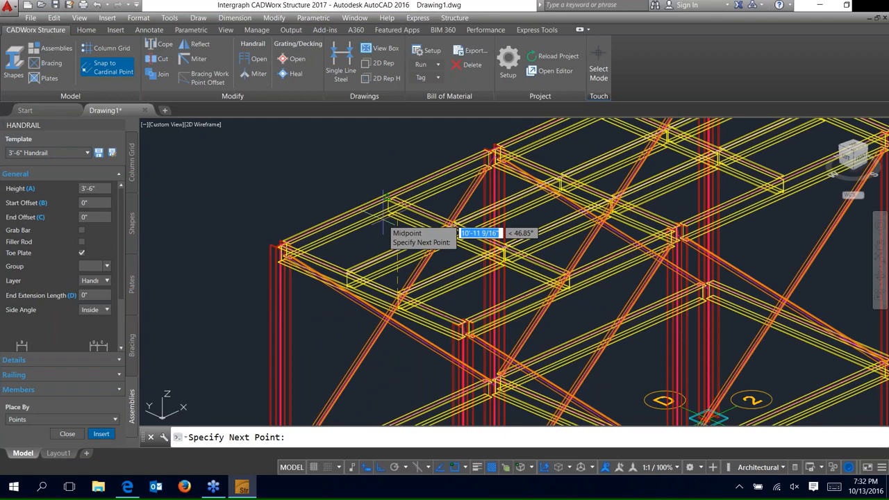
key("Return")
scroll(389, 264, "down", 6)
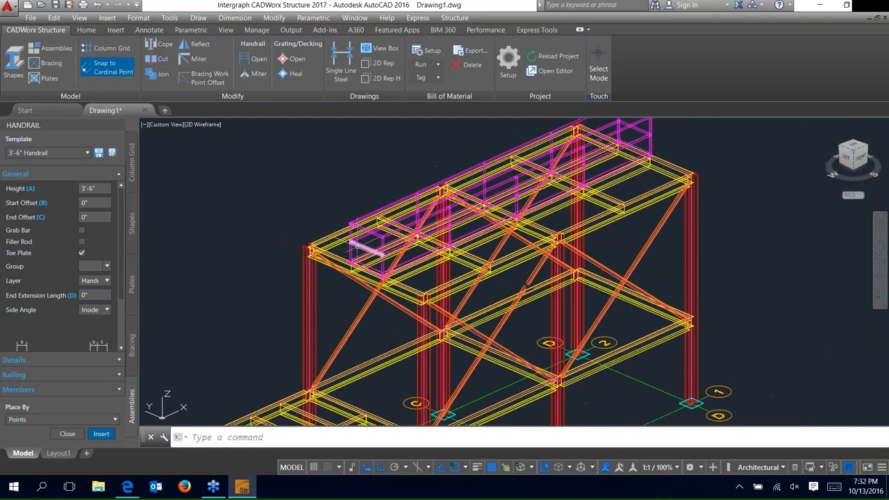
Step: Set the handrail's start and end offsets to 8" and its placement method to Members
middle_click_drag(389, 278, 400, 286)
scroll(399, 286, "up", 4)
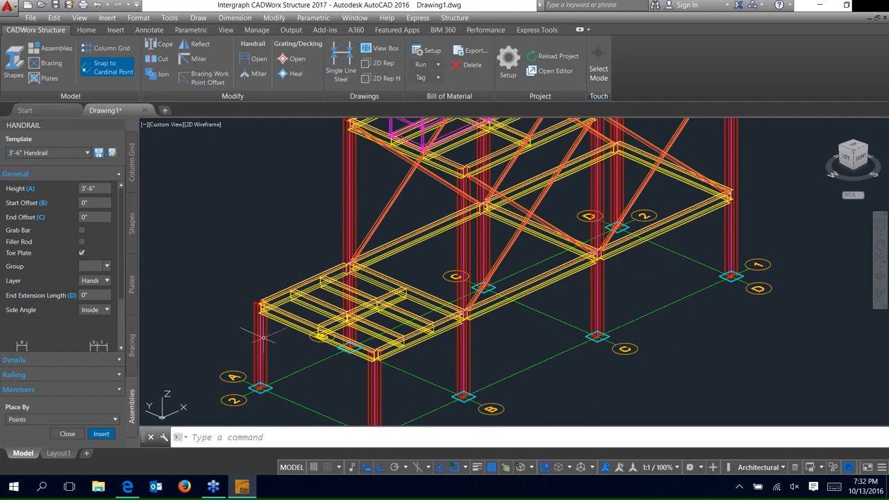
scroll(390, 276, "up", 2)
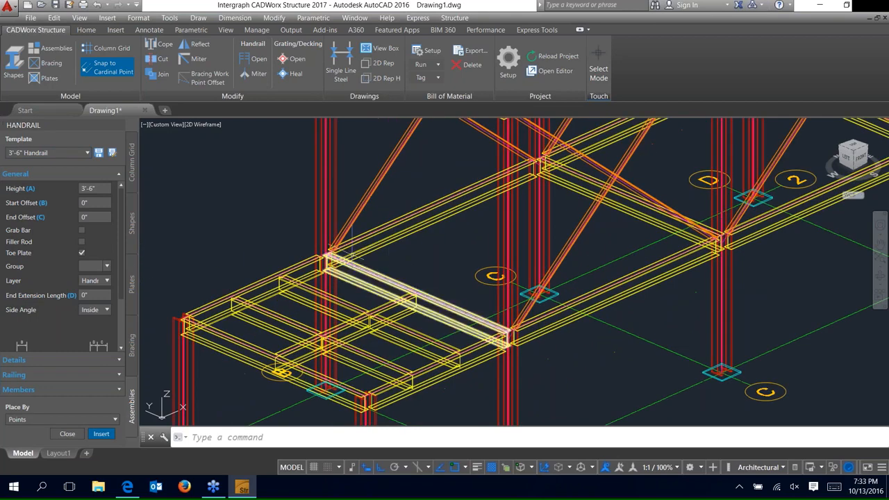
left_click(91, 203)
type("8")
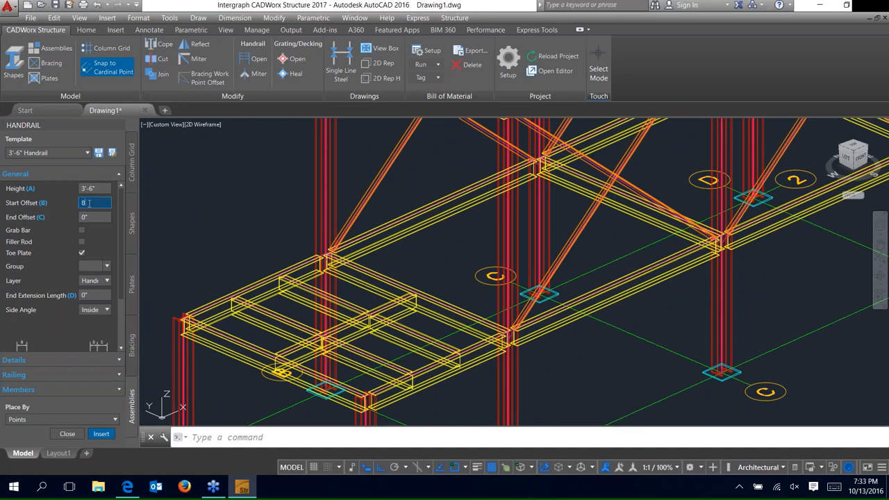
left_click(94, 217)
type("8")
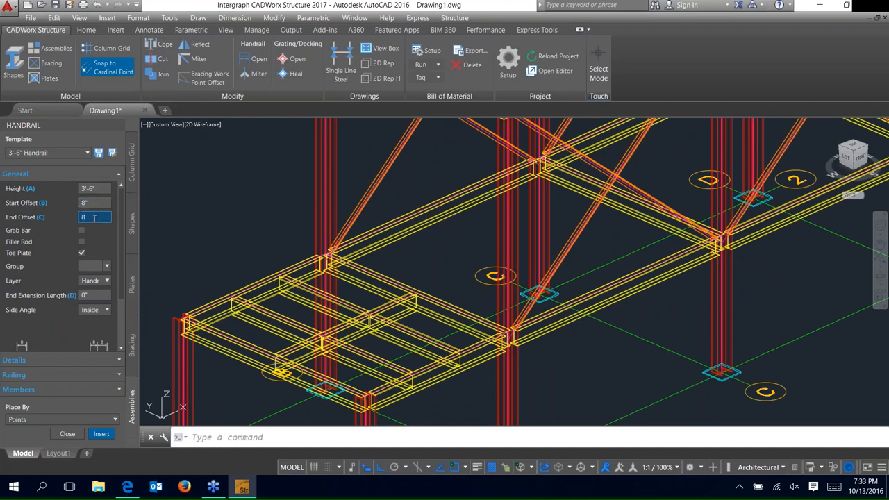
key("Return")
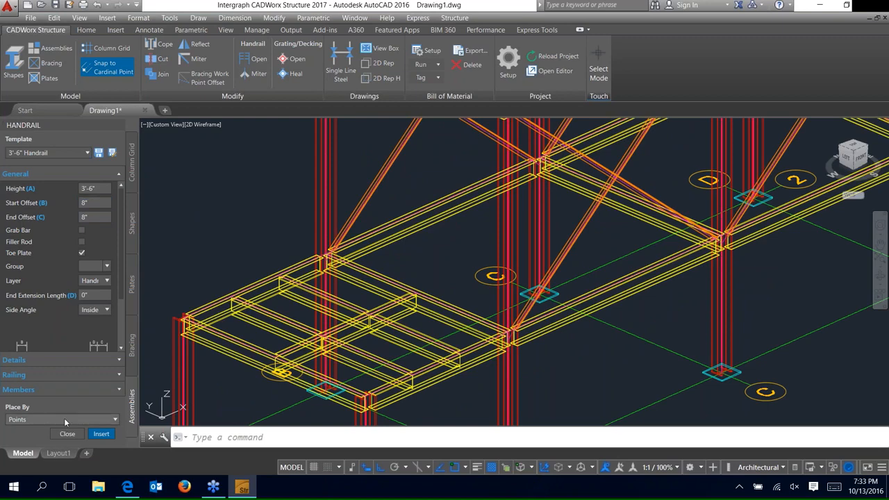
left_click(41, 419)
left_click(35, 454)
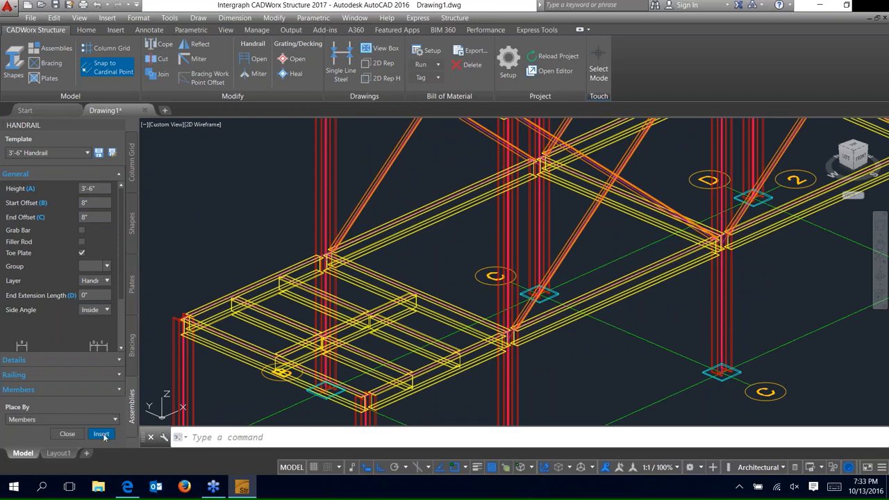
Step: Insert a handrail on the lower platform's beam along grid line B, between columns B-1 and B-2
left_click(100, 434)
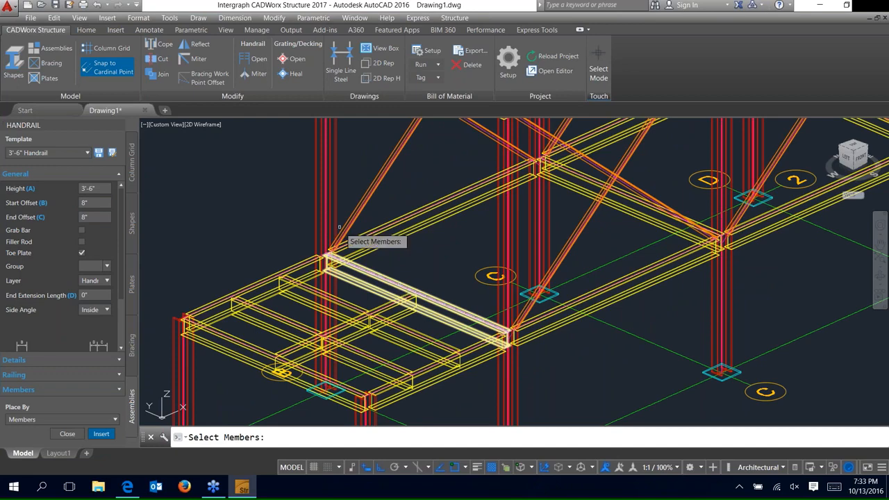
left_click(408, 295)
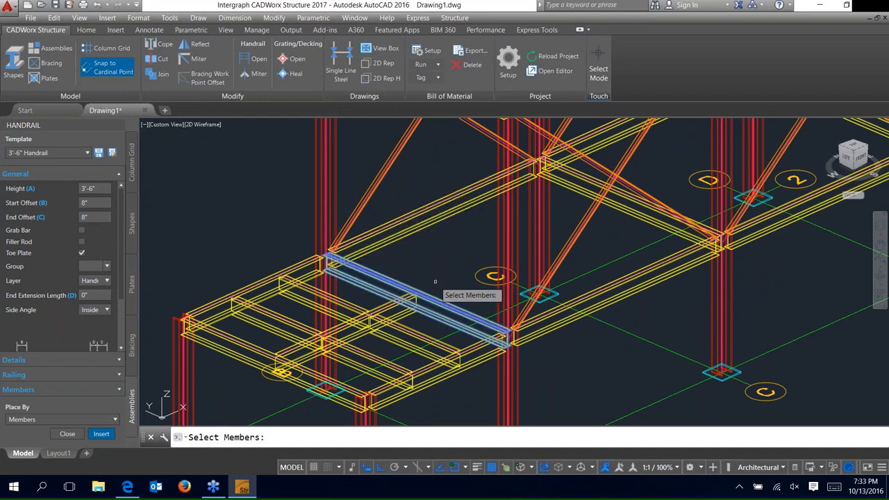
key("Return")
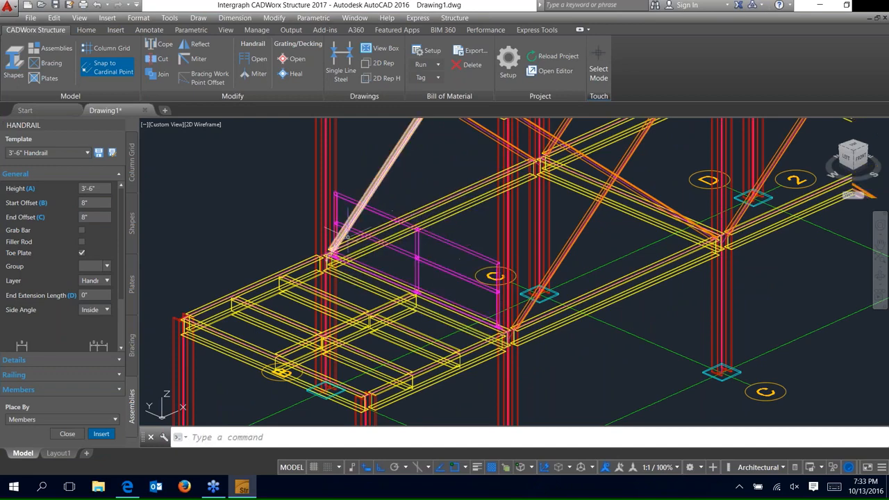
scroll(345, 236, "up", 5)
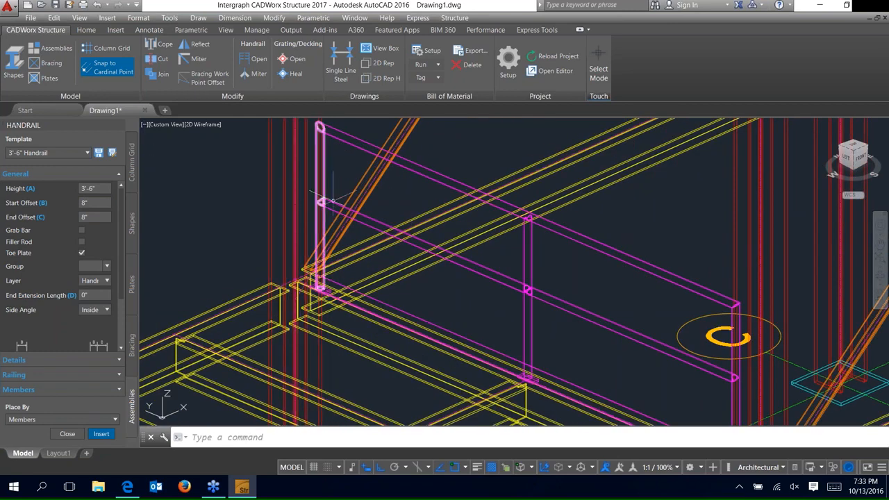
scroll(343, 209, "down", 8)
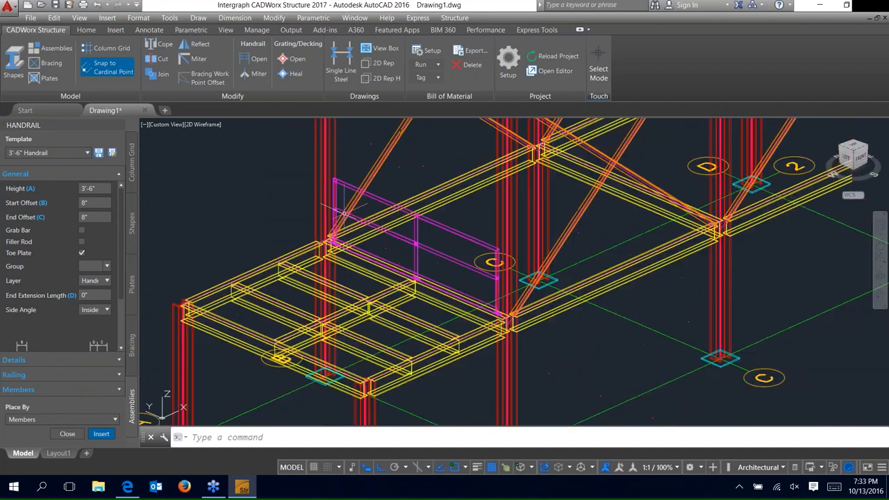
Step: Insert handrails on the lower platform's three remaining edge beams, along grid lines 1, A and 2
left_click(102, 433)
left_click(402, 312)
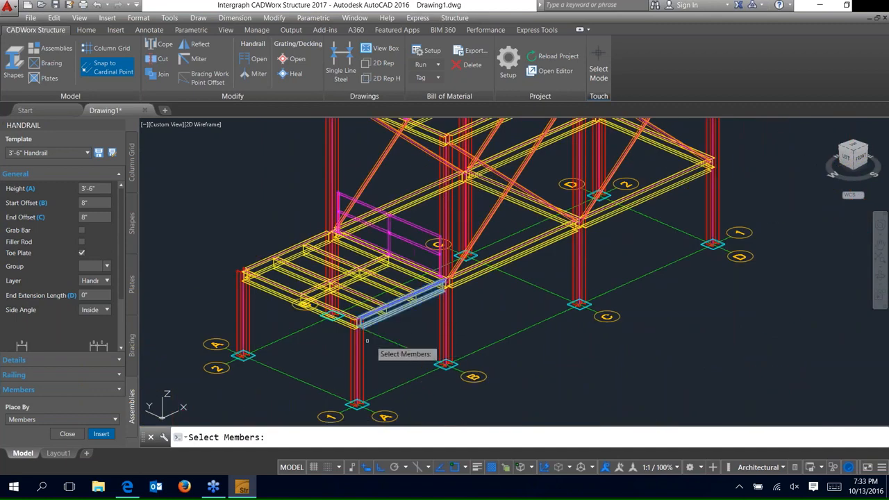
left_click(270, 280)
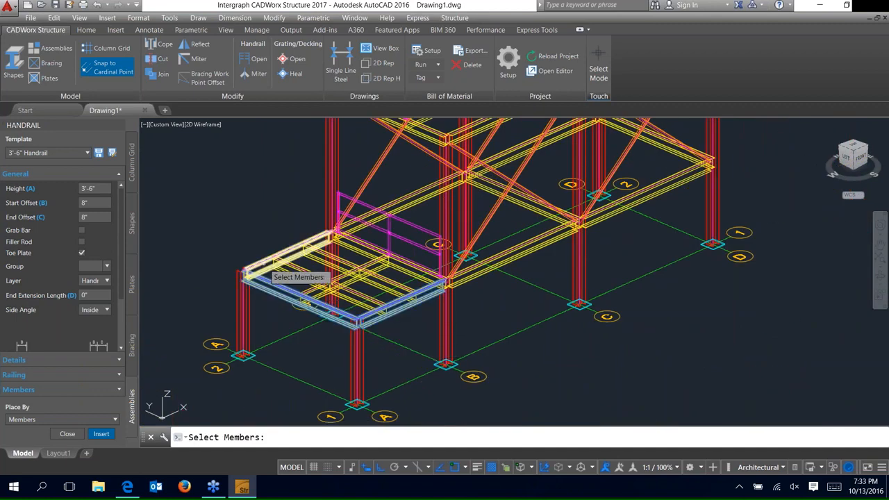
left_click(262, 262)
key("Return")
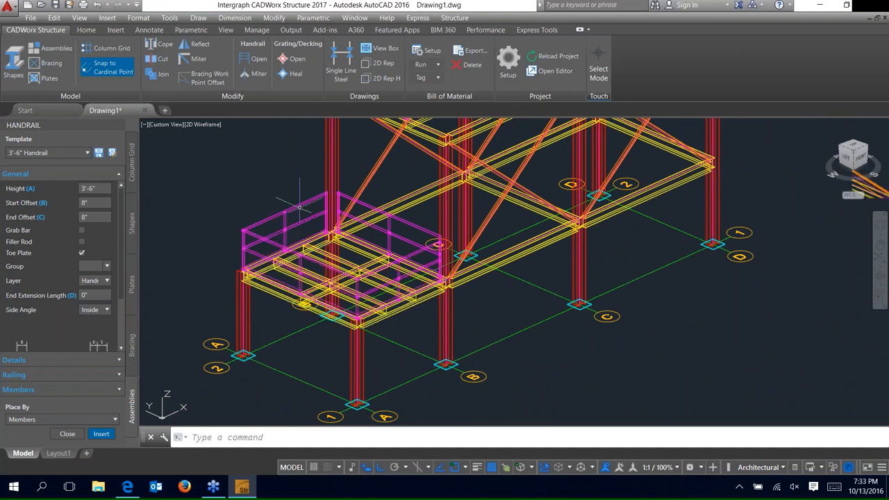
scroll(299, 206, "up", 4)
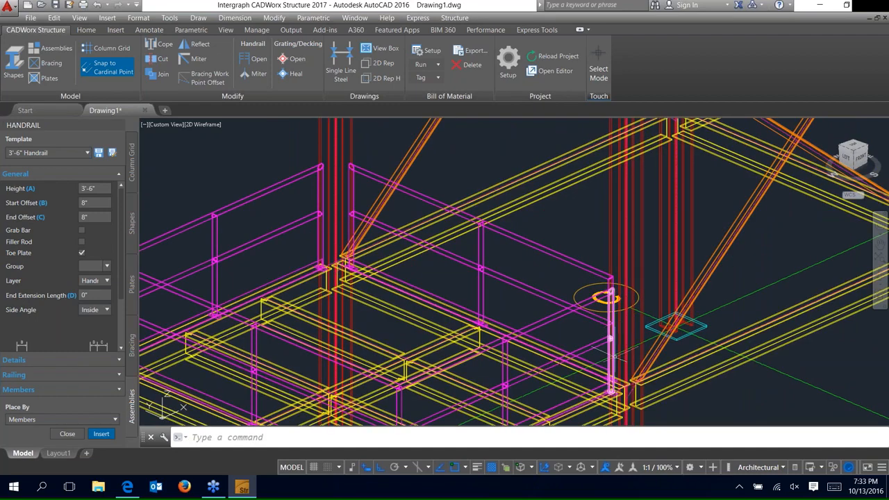
scroll(514, 264, "down", 2)
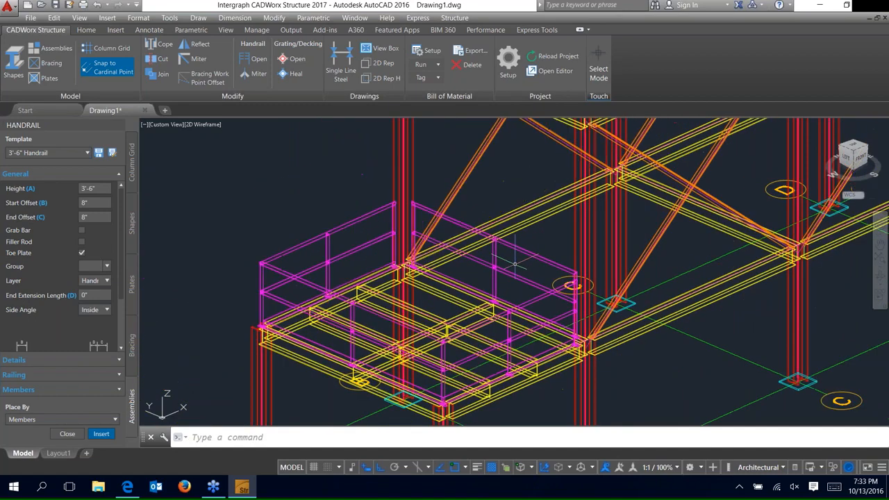
scroll(514, 264, "down", 2)
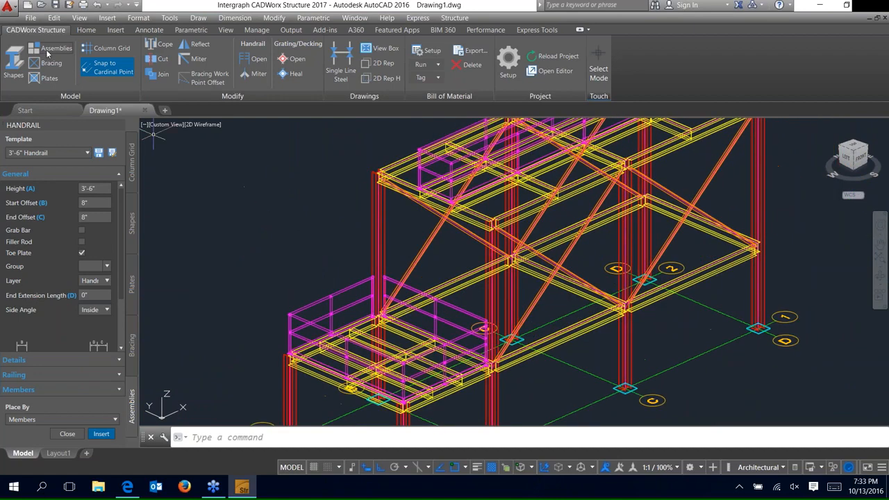
Step: Insert a ladder from the Ladder w/Cage template at the upper platform's end beam along grid line D, placing it by points
left_click(46, 51)
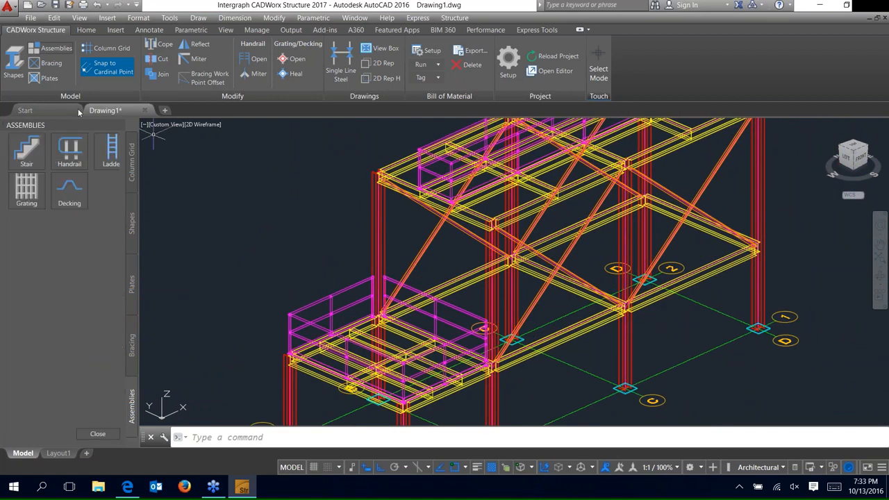
left_click(109, 155)
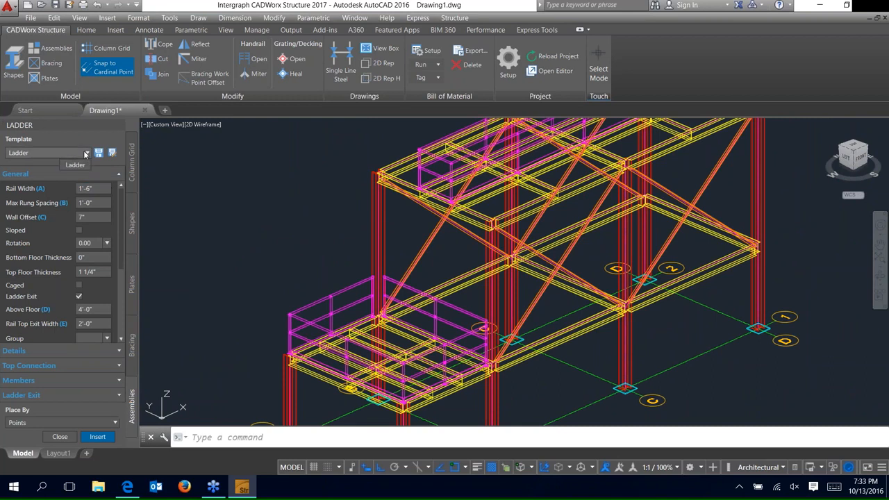
left_click(86, 153)
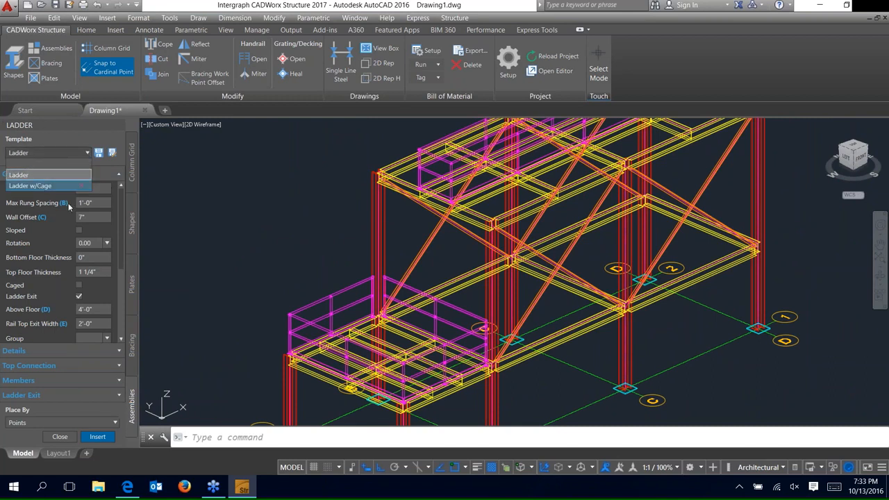
left_click(41, 186)
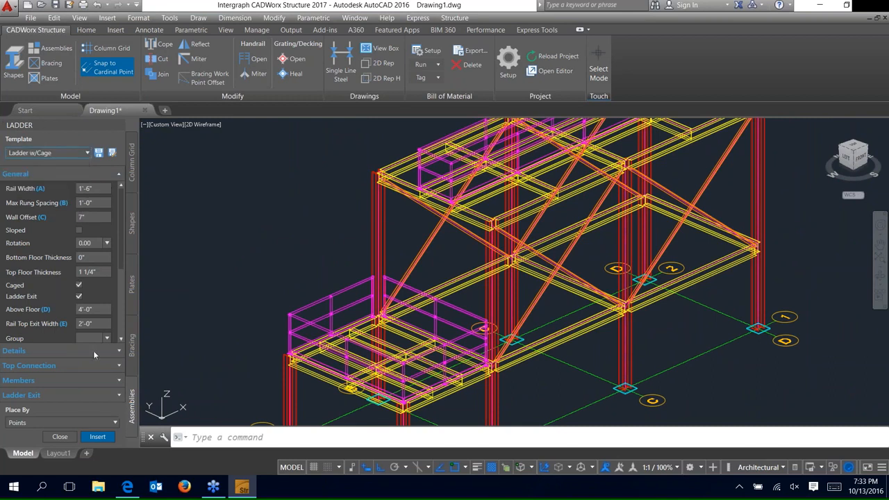
left_click(97, 437)
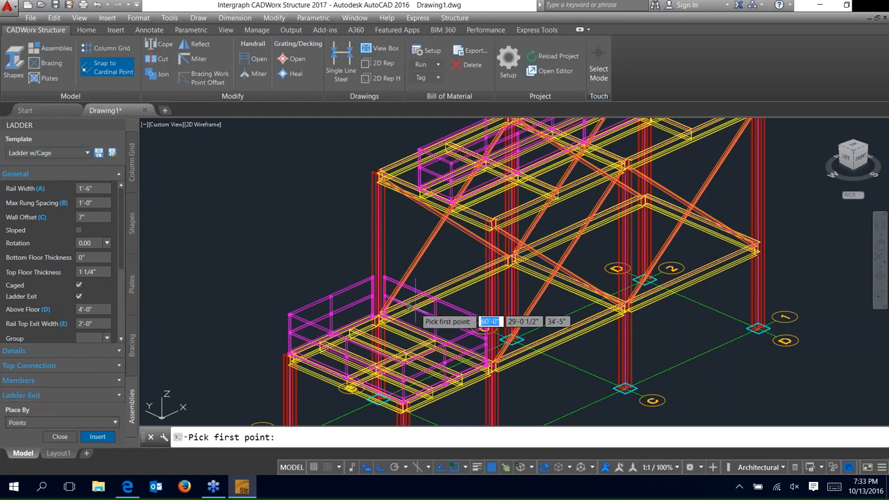
scroll(473, 306, "down", 3)
scroll(673, 166, "up", 2)
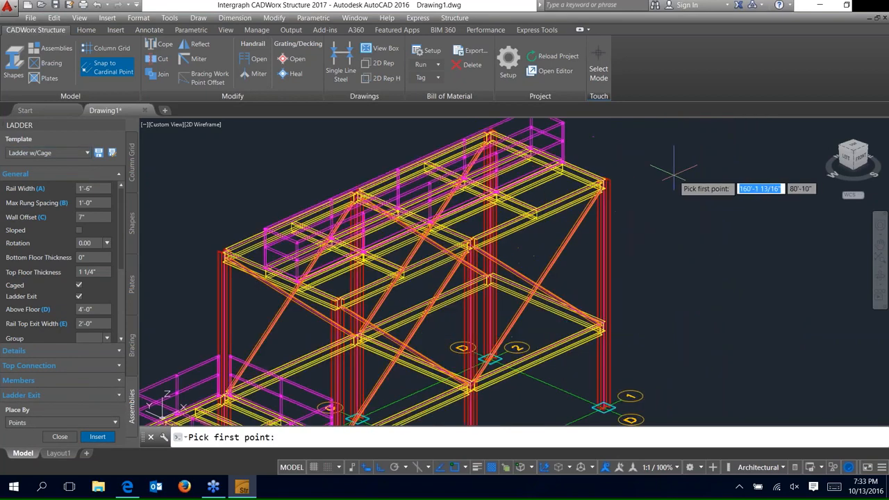
left_click(548, 157)
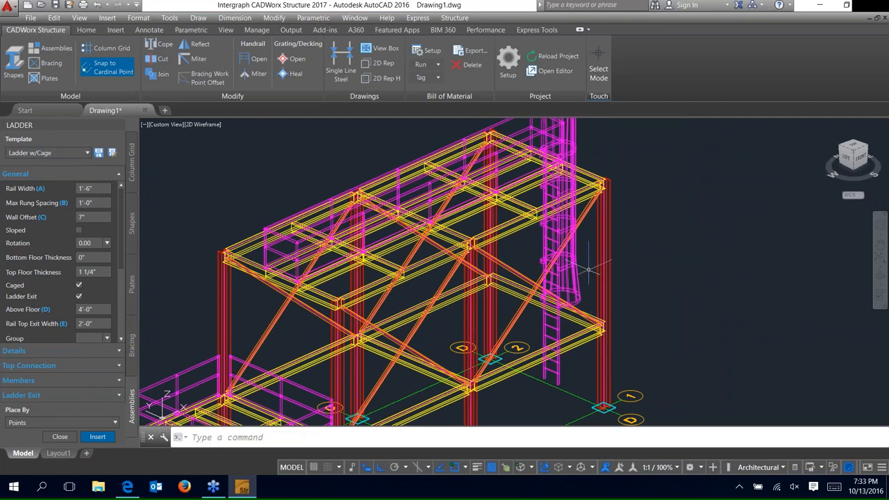
scroll(575, 262, "down", 2)
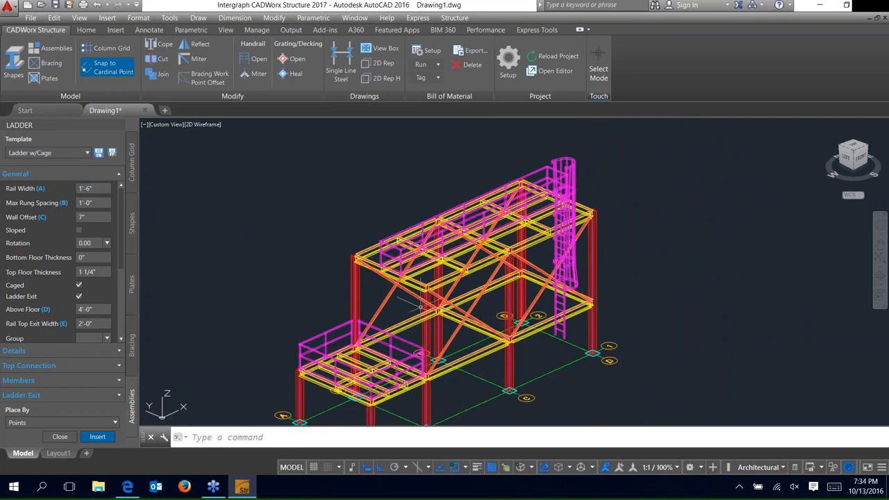
Step: Switch to the Ladder template and set its rotation to 180 and its placement method to Members
scroll(384, 365, "up", 2)
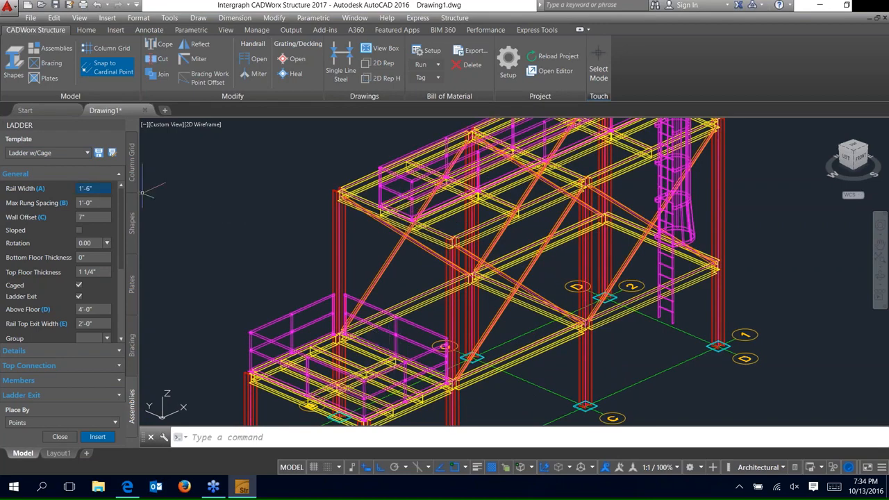
left_click(38, 153)
left_click(31, 175)
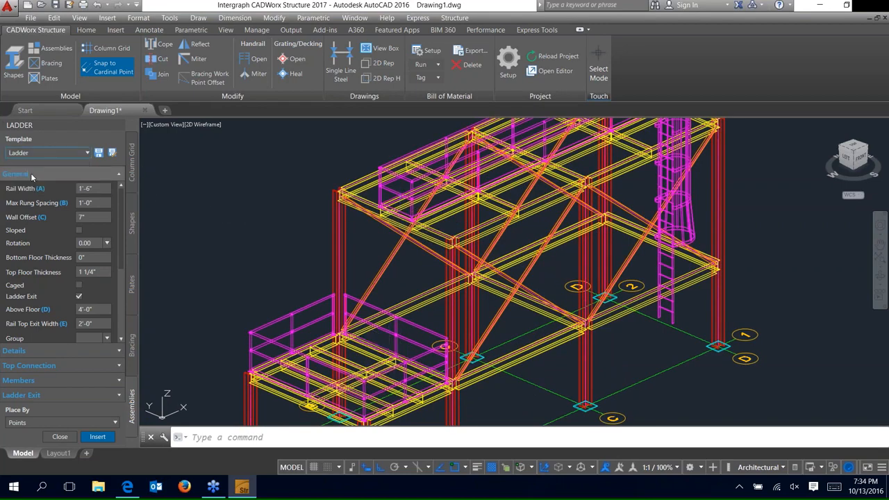
left_click(106, 243)
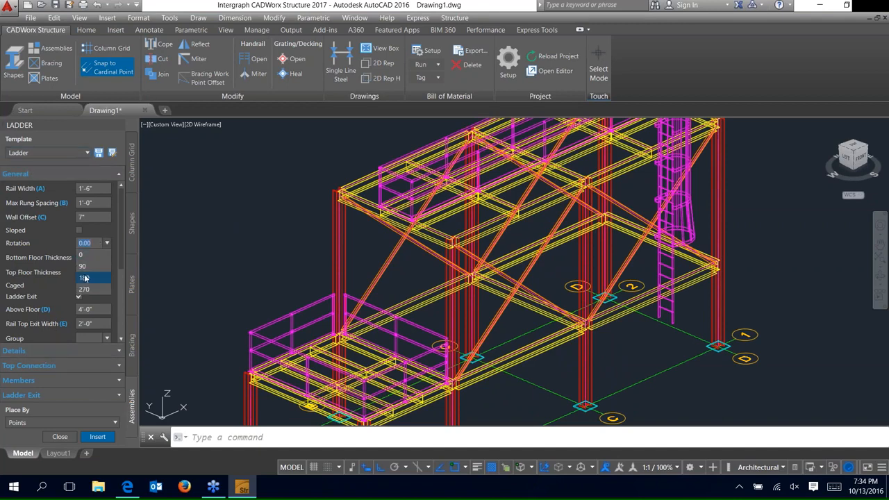
left_click(84, 277)
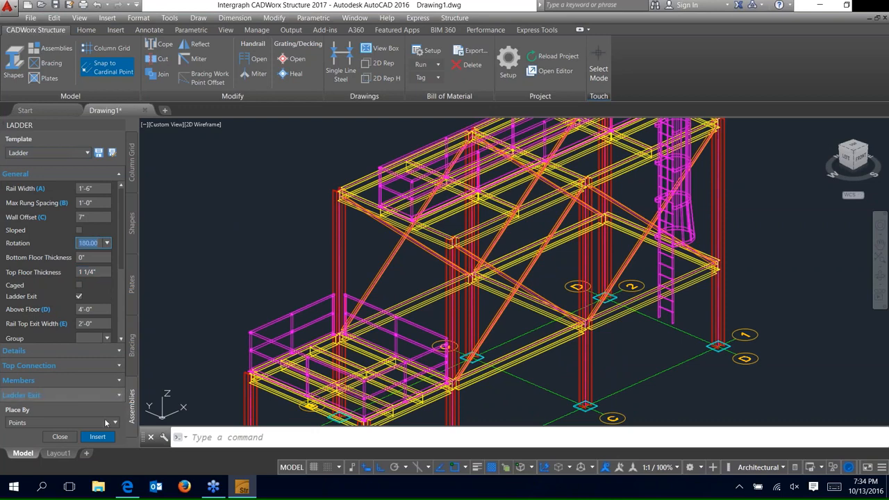
left_click(69, 422)
left_click(54, 455)
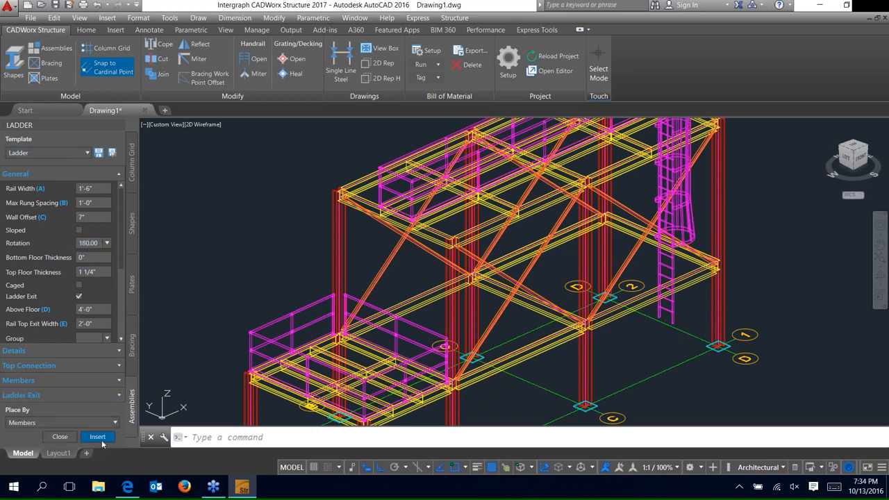
Step: Insert the uncaged ladder between the upper platform's end beam along grid line B and the lower platform beneath it
left_click(98, 437)
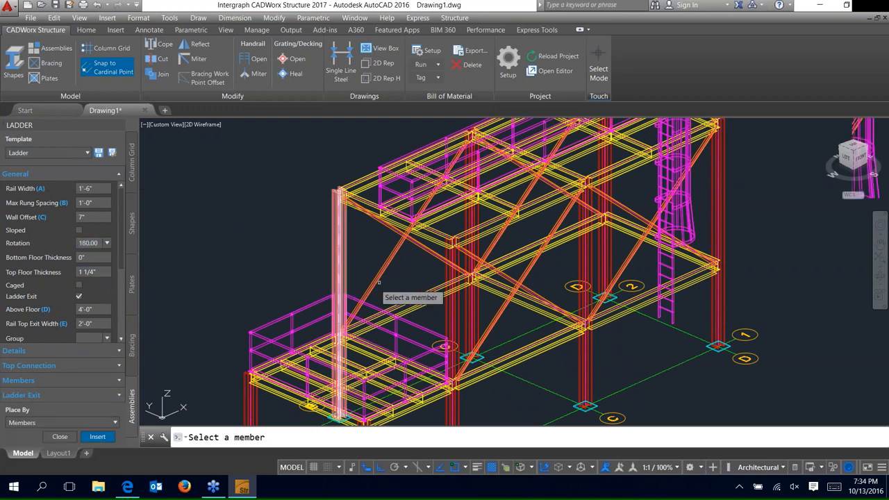
scroll(378, 281, "up", 3)
left_click(403, 213)
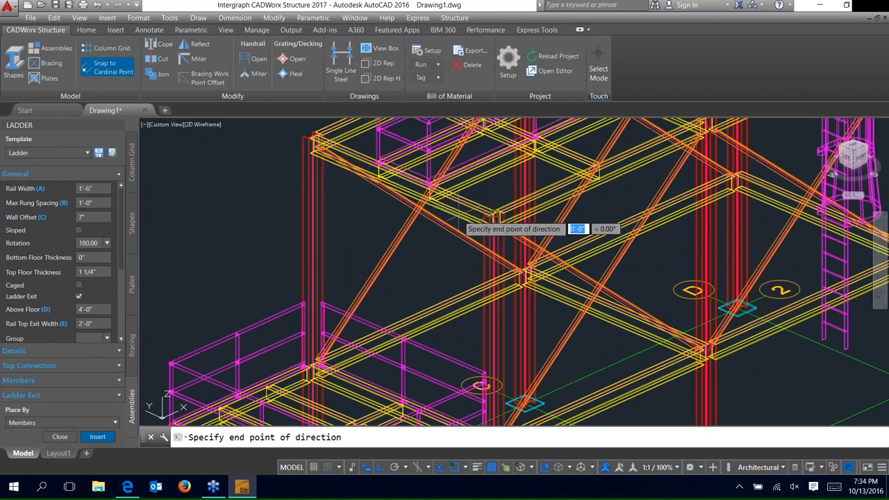
left_click(402, 178)
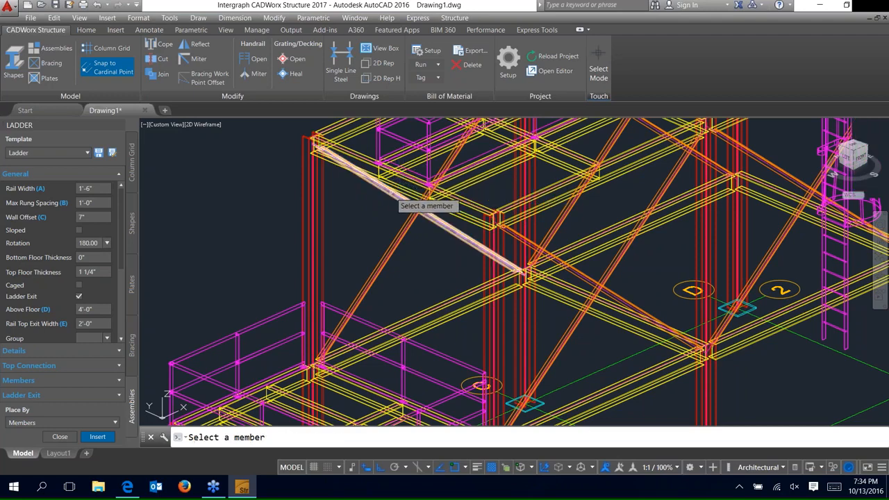
scroll(395, 194, "down", 2)
scroll(400, 327, "up", 2)
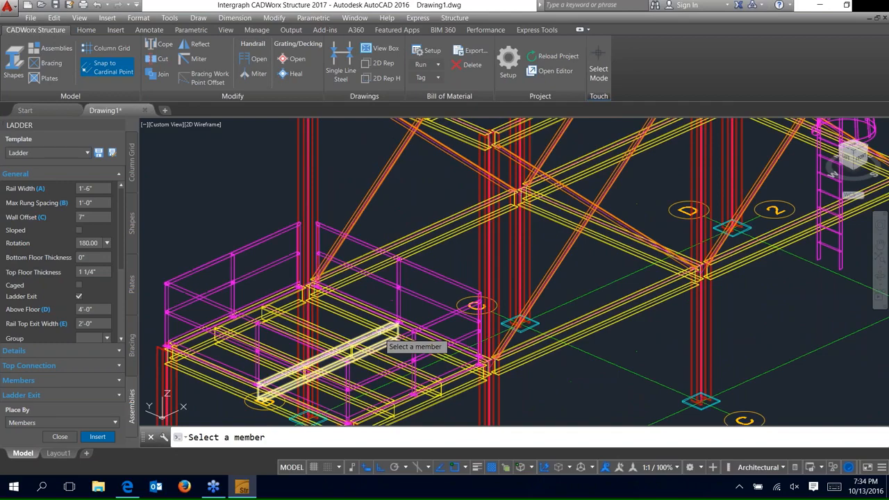
left_click(397, 325)
scroll(427, 263, "down", 2)
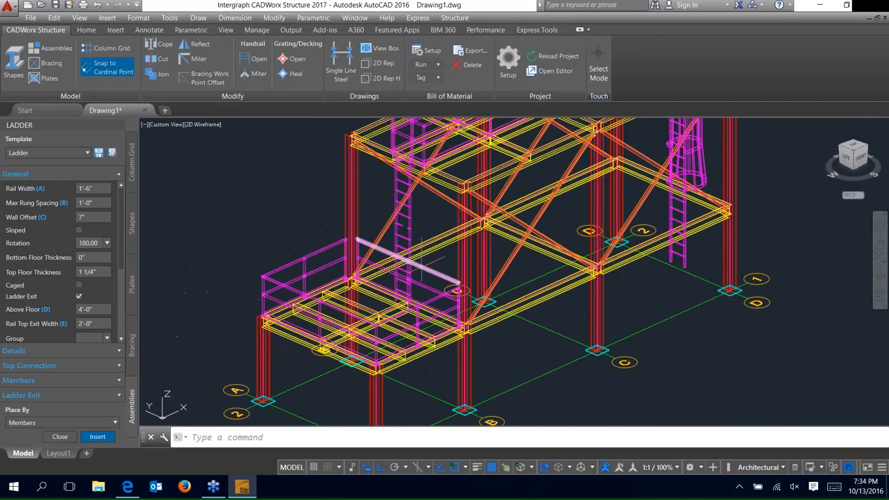
scroll(378, 281, "up", 2)
Step: Insert a 2'-6" Stair from Platform on the lower platform's beam along grid line A, descending to column-base level and running away from the frame
middle_click_drag(378, 283, 453, 196)
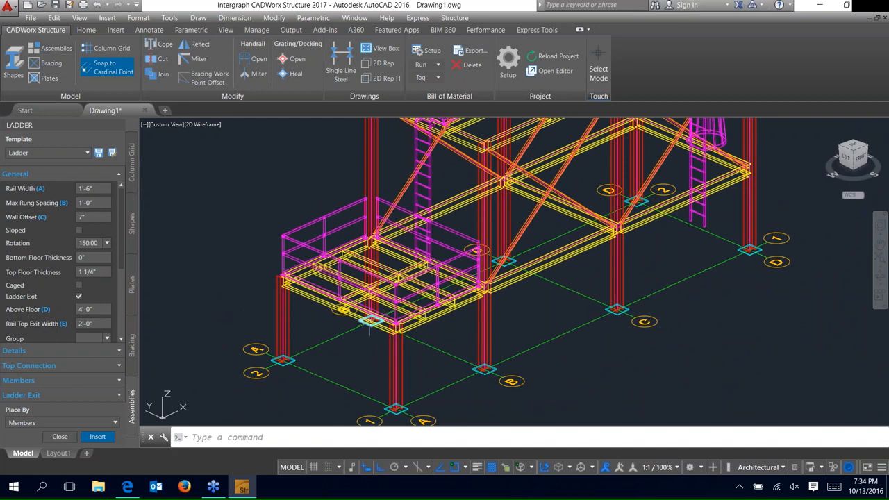
left_click(52, 48)
left_click(27, 153)
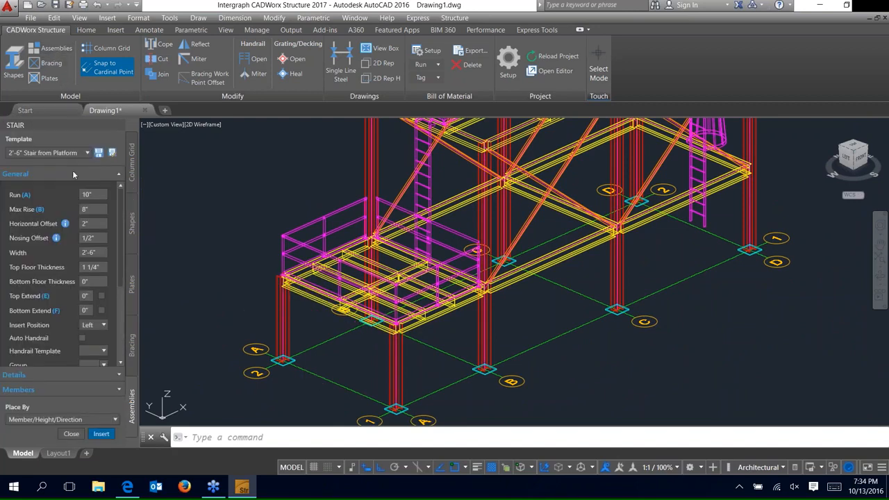
scroll(115, 289, "down", 5)
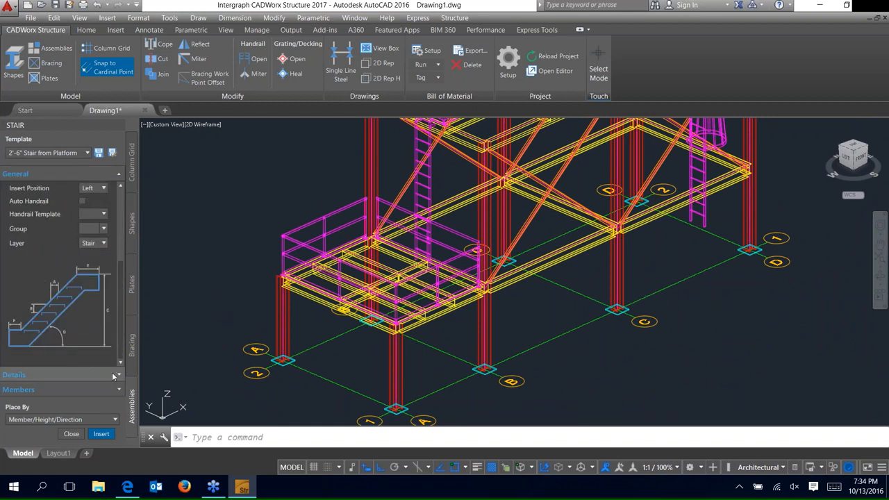
left_click(95, 435)
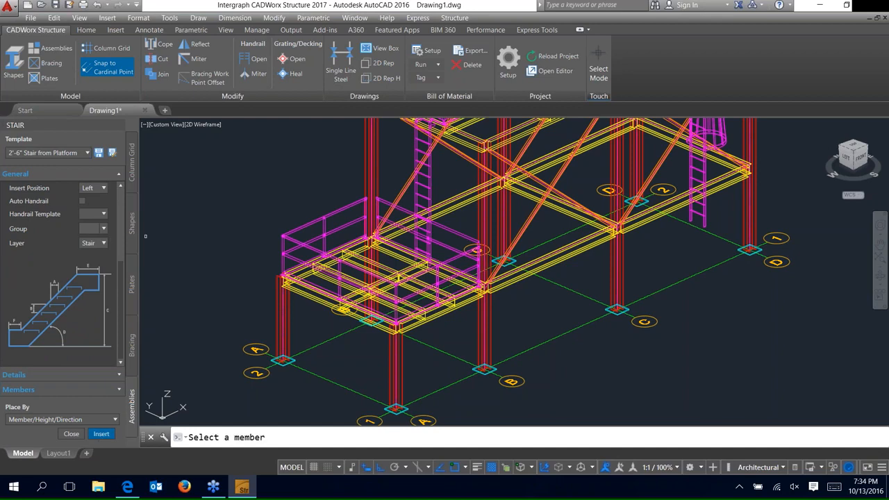
scroll(349, 374, "up", 3)
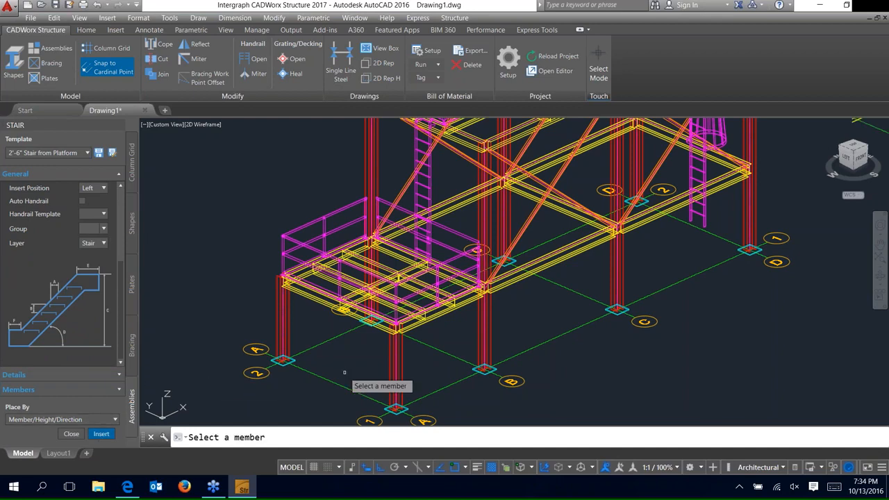
left_click(413, 309)
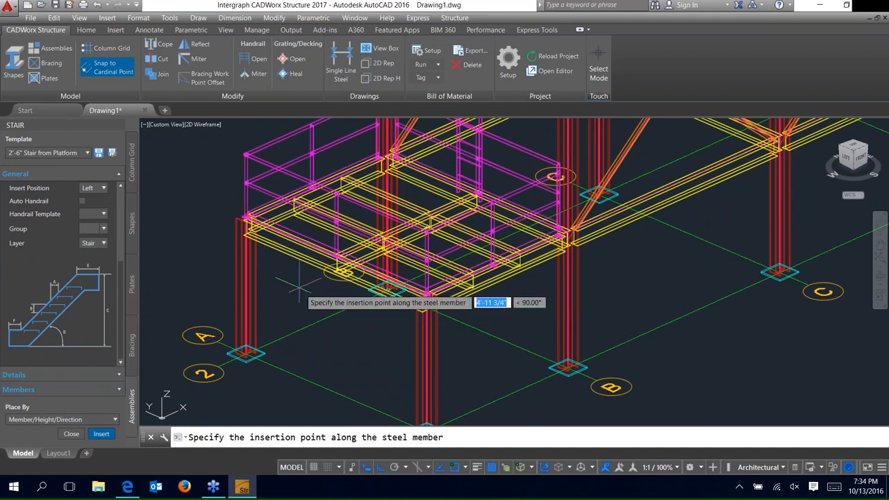
left_click(200, 228)
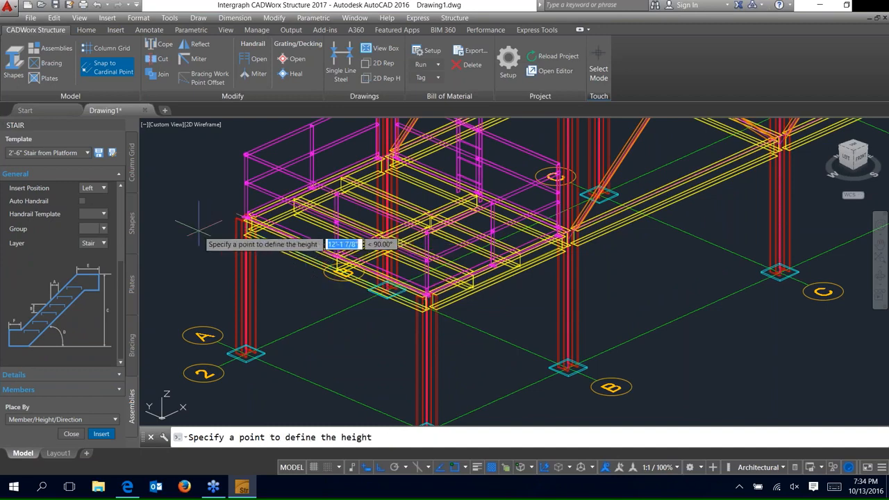
scroll(337, 302, "up", 5)
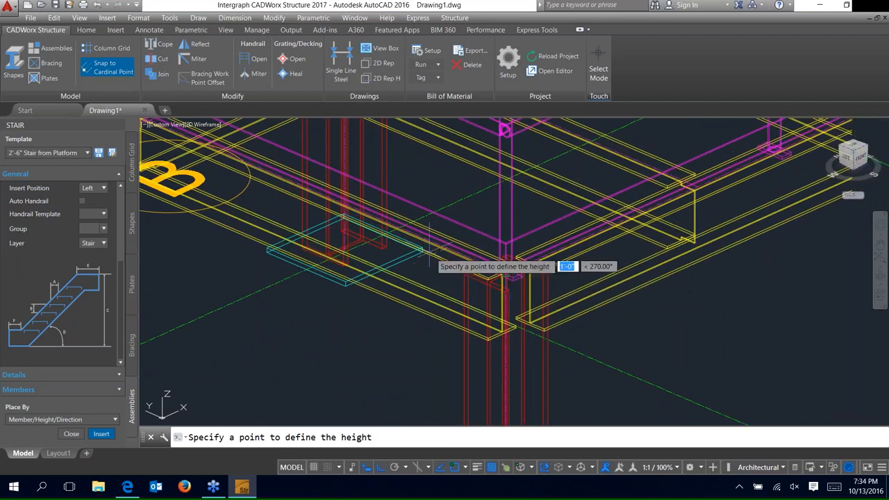
scroll(429, 242, "down", 5)
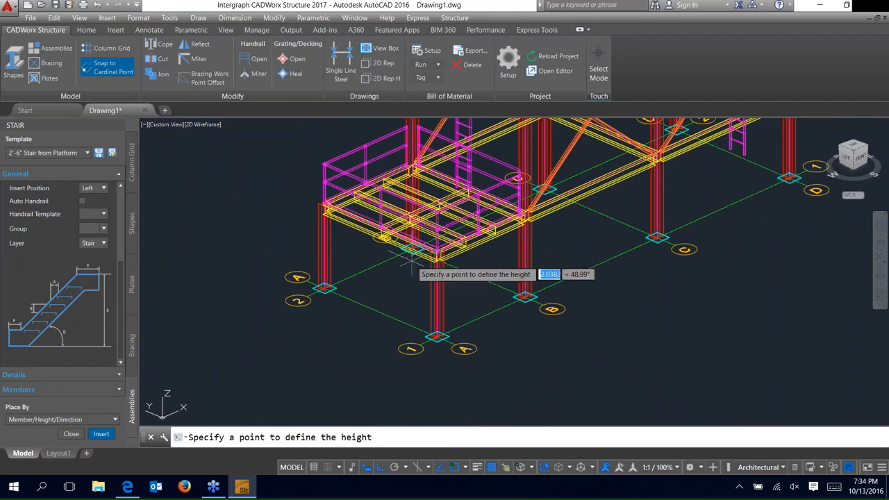
left_click(420, 335)
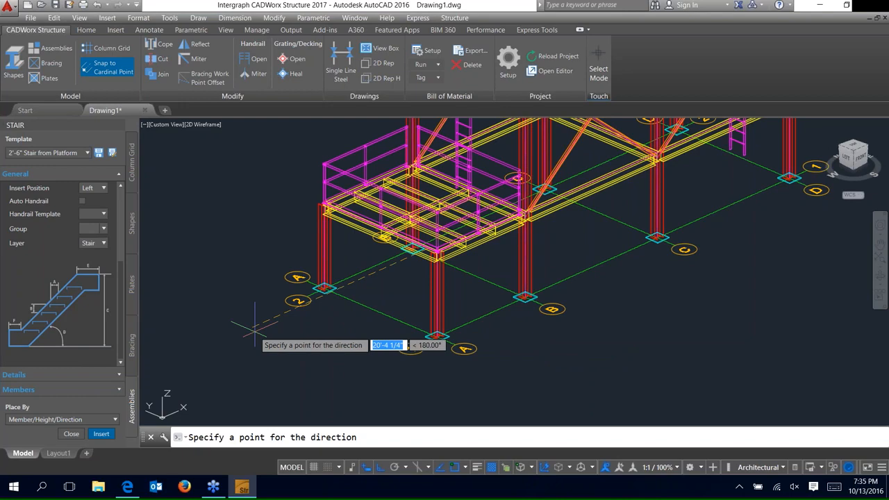
left_click(254, 332)
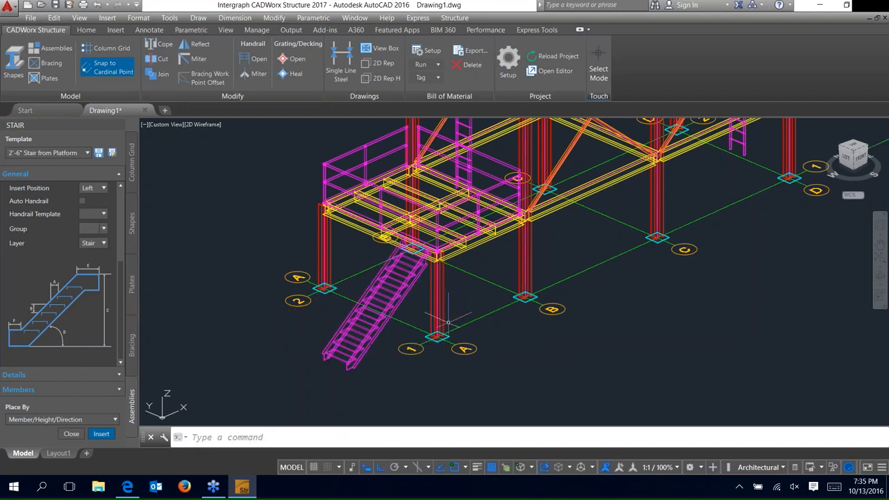
Step: Modify the stair to include automatic handrails from the 2'-10" Stair Handrail template
scroll(448, 322, "up", 2)
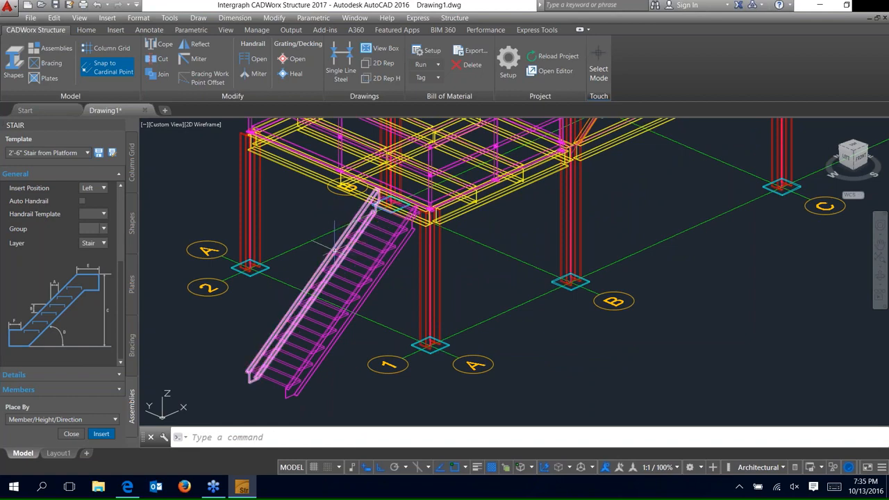
left_click(336, 250)
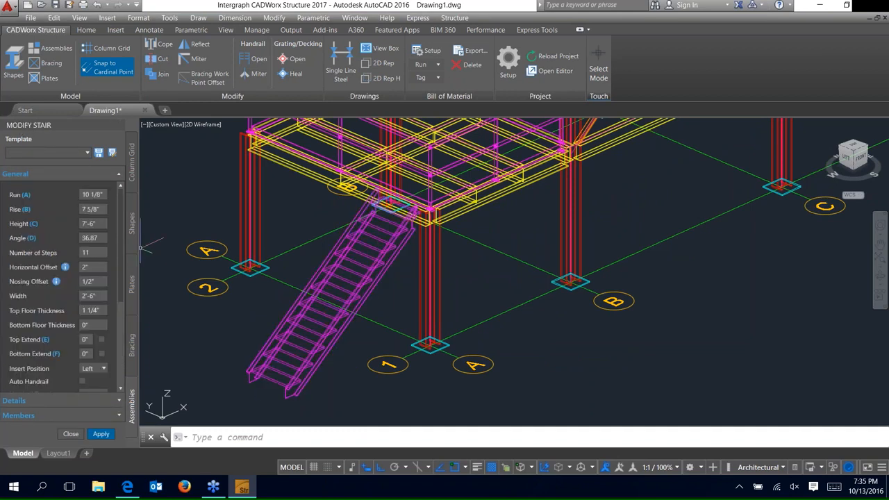
scroll(118, 281, "down", 3)
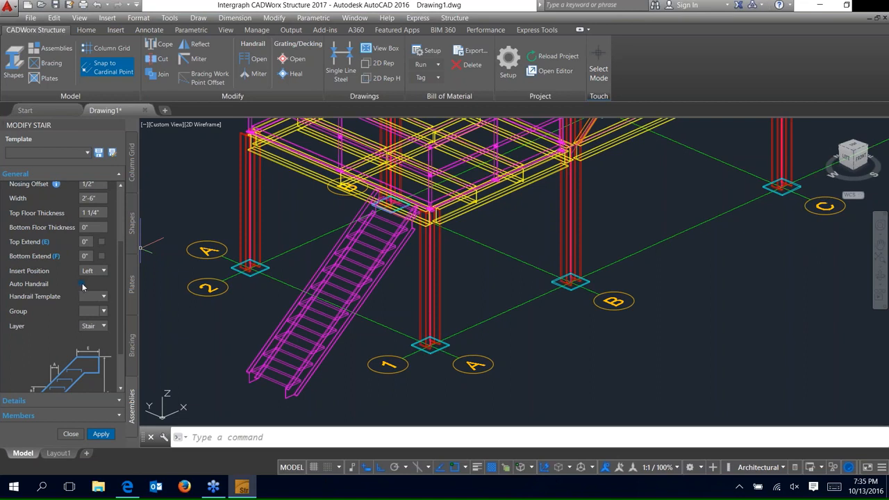
left_click(82, 285)
left_click(90, 297)
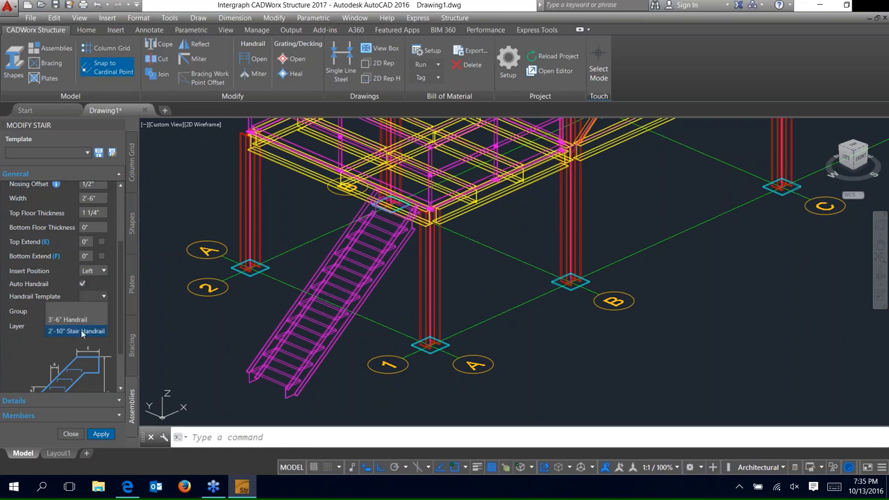
left_click(82, 331)
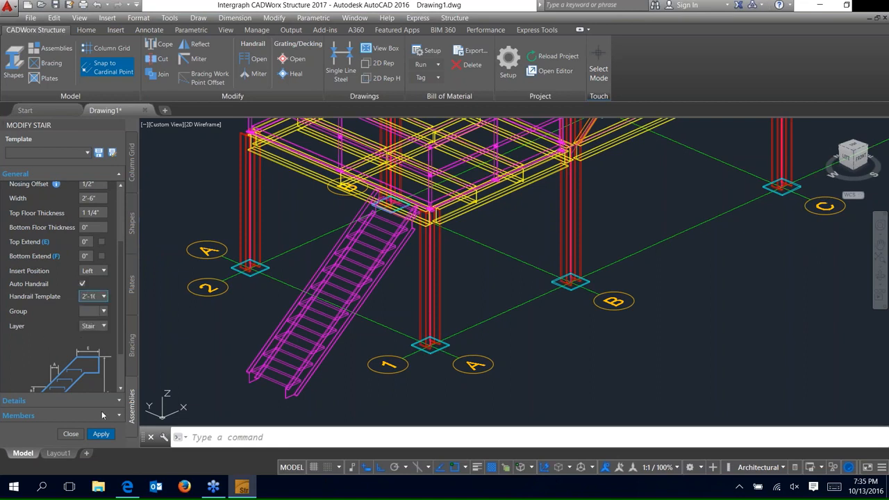
left_click(96, 433)
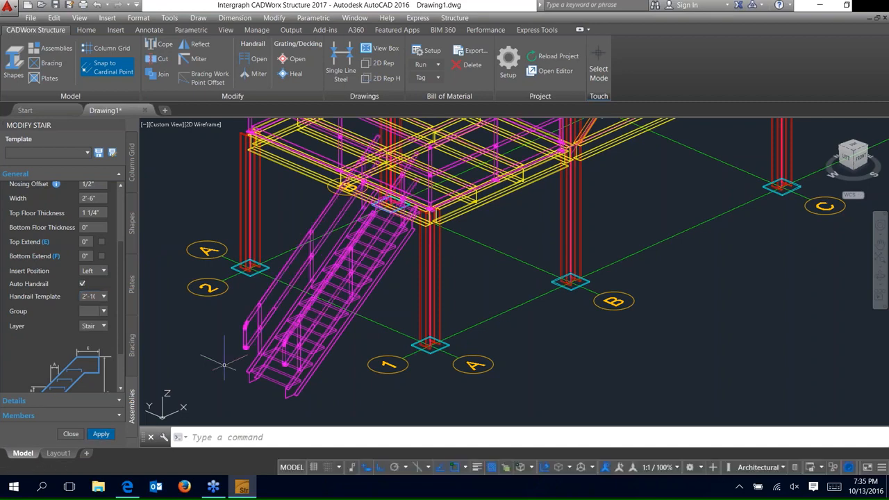
Step: Open the lower platform's handrail at the top of the stair, spanning the gap between the stair's two handrails
scroll(224, 364, "down", 3)
scroll(224, 364, "up", 1)
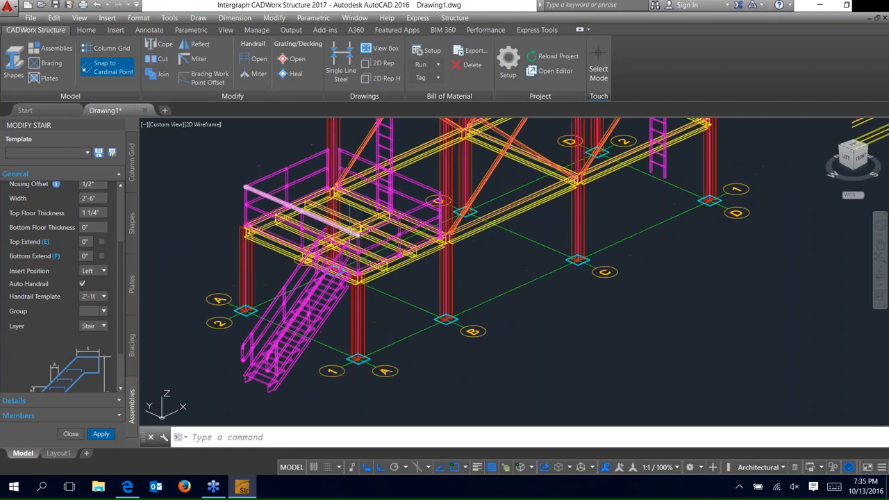
scroll(347, 283, "up", 3)
scroll(347, 282, "up", 3)
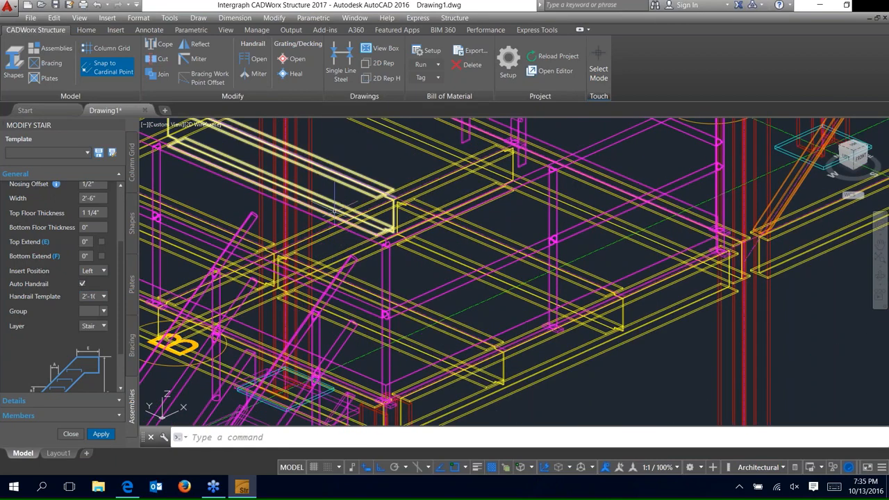
left_click(256, 60)
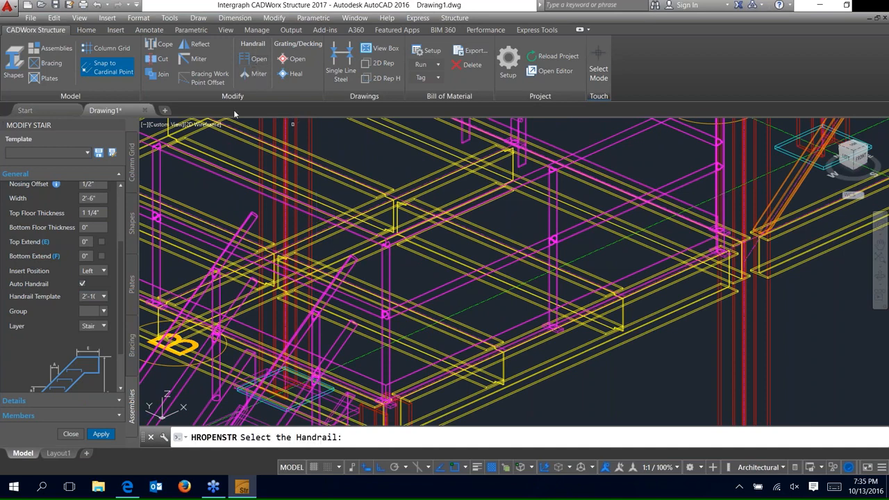
left_click(246, 186)
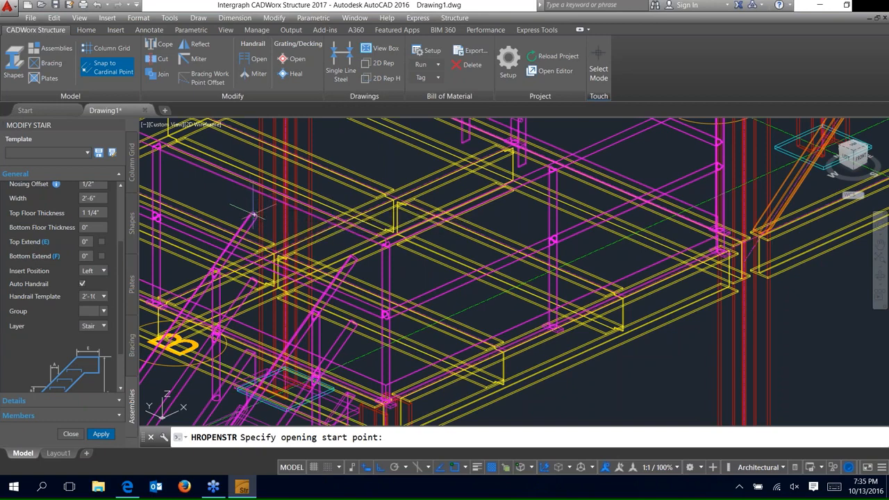
left_click(253, 214)
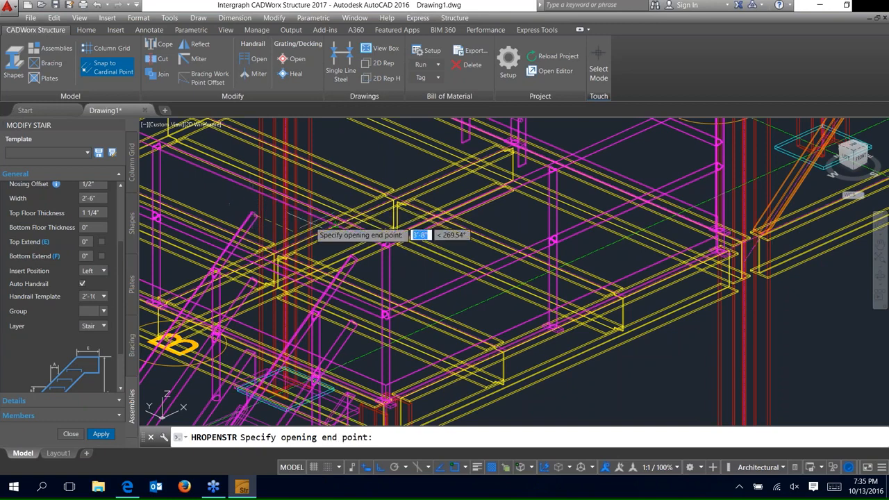
left_click(352, 257)
Step: Open the upper platform's end handrail at the uncaged ladder, from one ladder side rail to the other
scroll(514, 271, "down", 5)
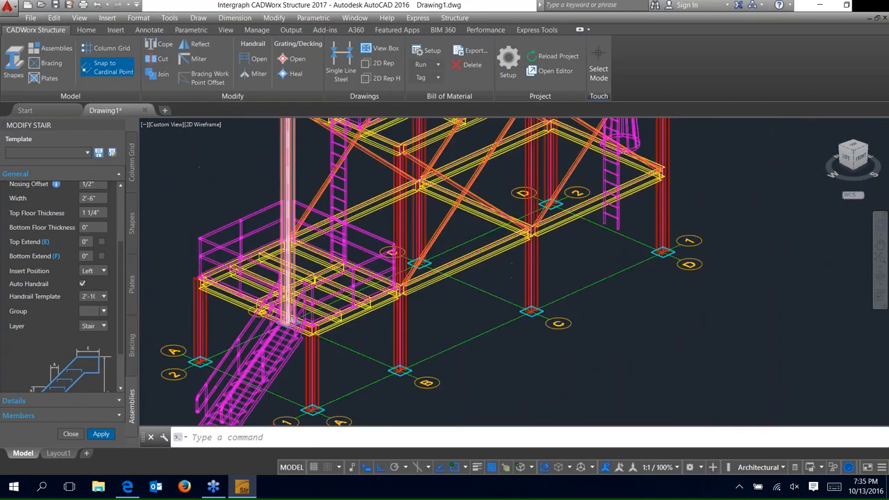
scroll(288, 300, "down", 2)
middle_click_drag(329, 186, 307, 265)
scroll(242, 167, "up", 5)
right_click(243, 167)
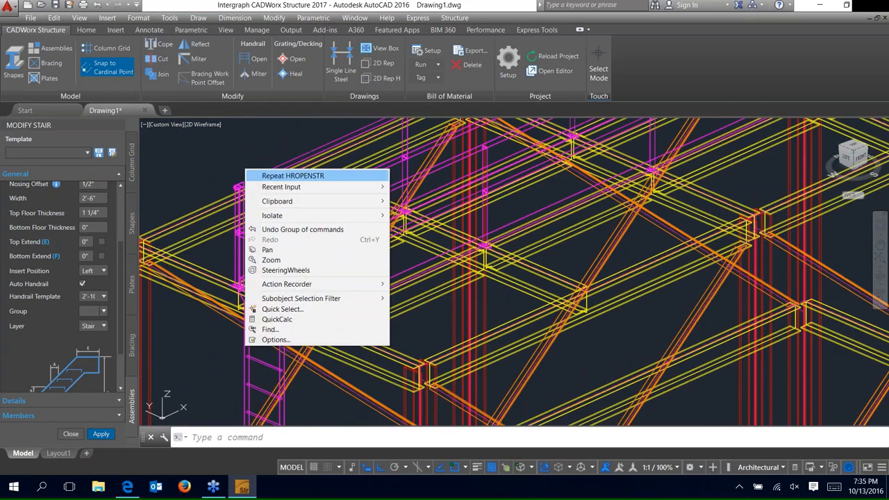
left_click(264, 174)
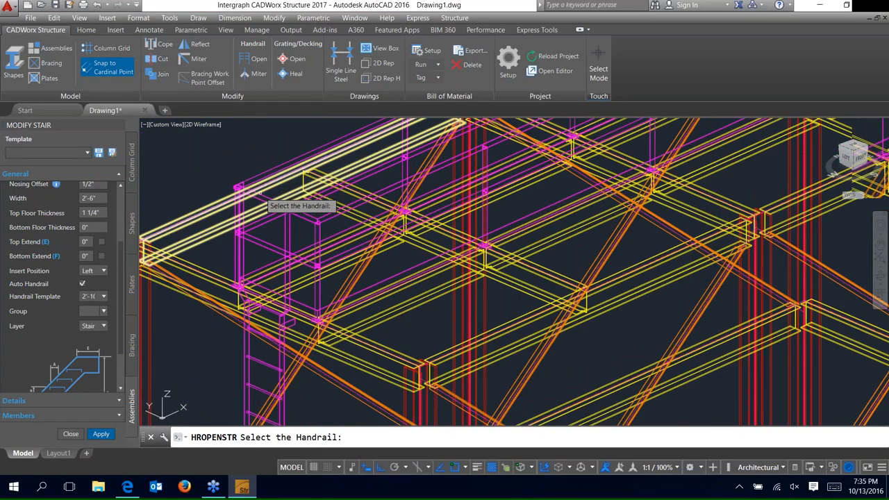
scroll(262, 194, "up", 2)
left_click(262, 195)
left_click(224, 182)
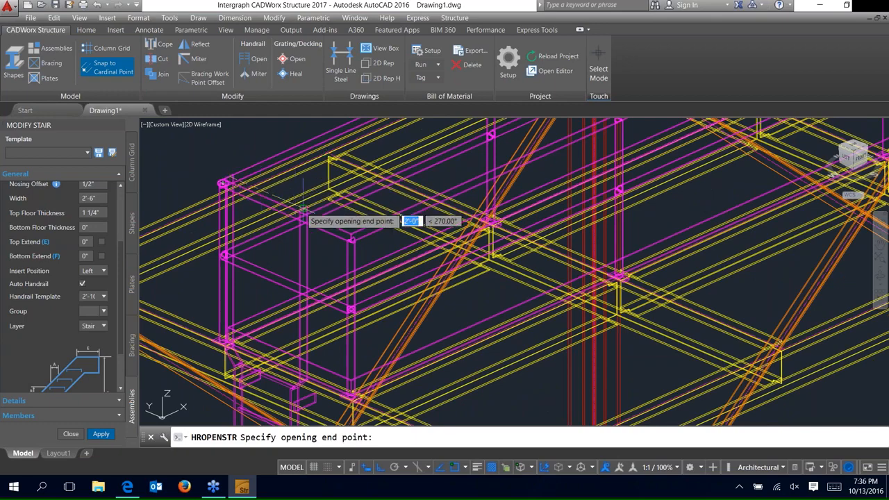
left_click(303, 207)
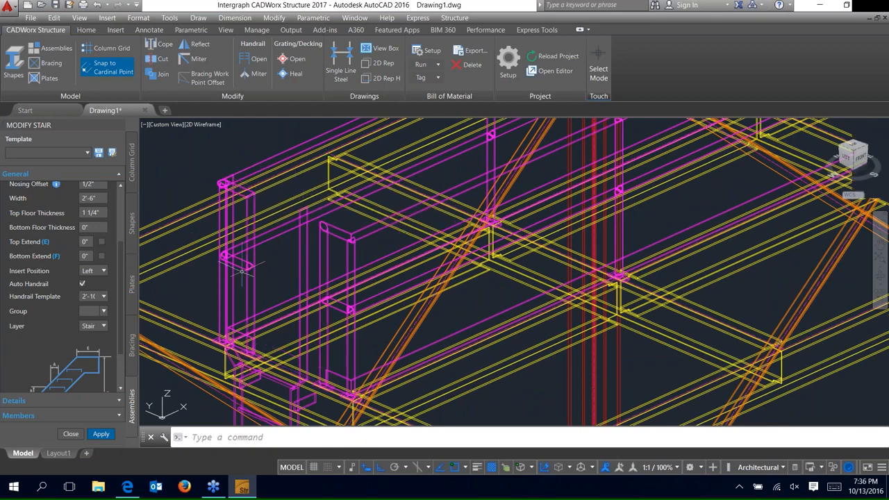
Step: Open the upper platform's handrail at the caged ladder, from one ladder side rail to the other
scroll(517, 135, "down", 8)
scroll(518, 135, "up", 4)
right_click(482, 150)
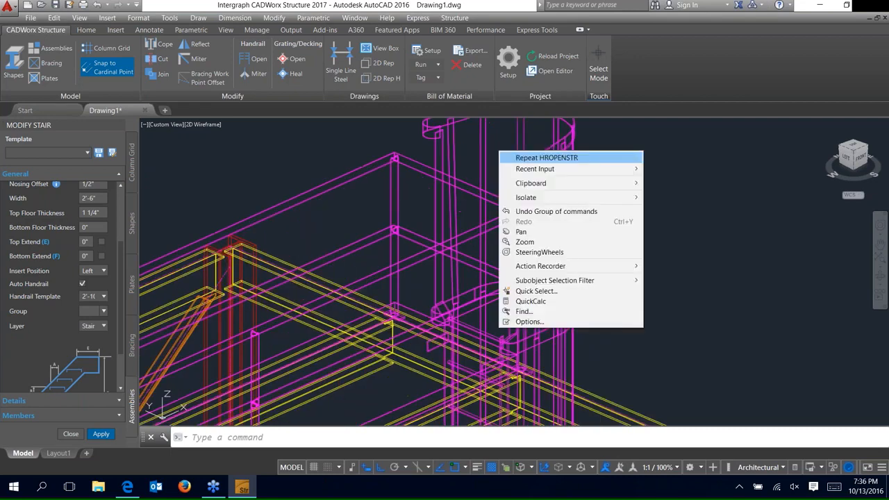
left_click(514, 155)
left_click(461, 167)
left_click(434, 128)
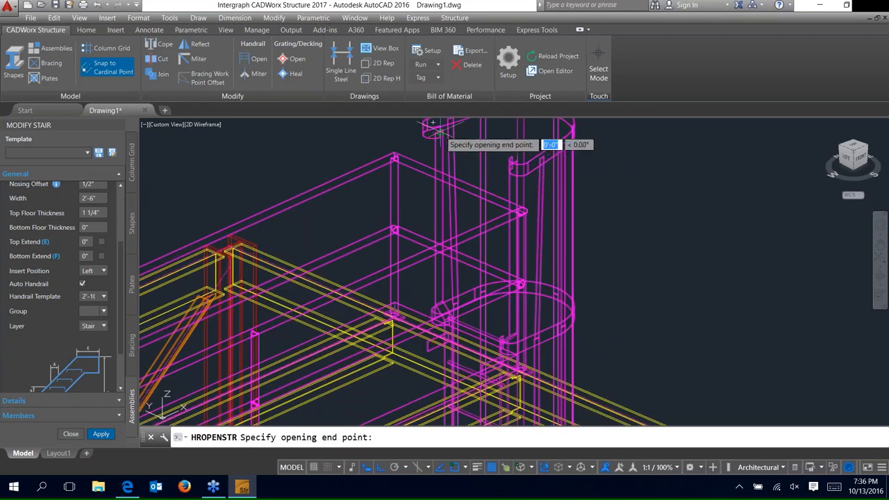
left_click(513, 161)
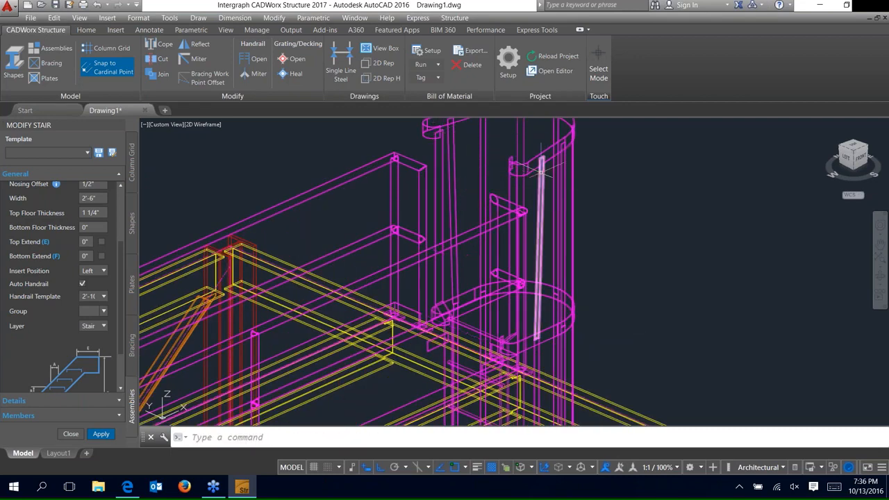
Step: Set up a 1.25" Thick Grating assembly in the Grating group with its placement method set to Members
scroll(470, 192, "down", 5)
scroll(474, 182, "down", 3)
middle_click_drag(335, 254, 393, 192)
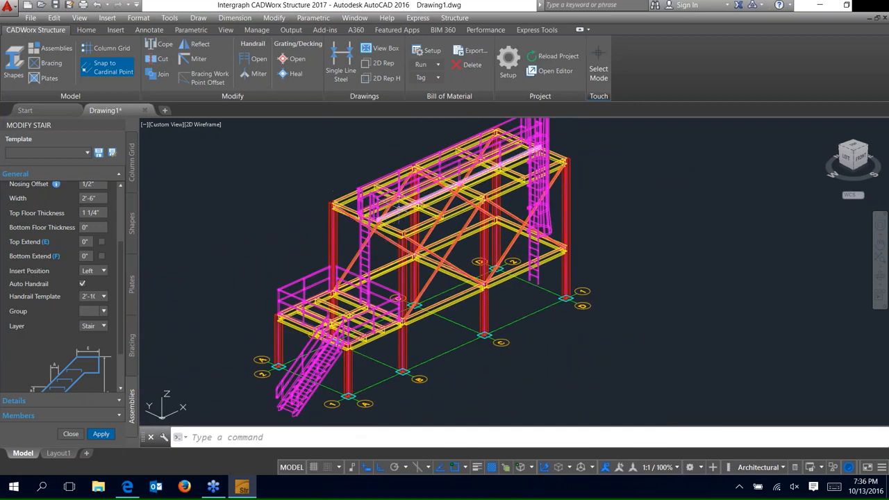
left_click(53, 47)
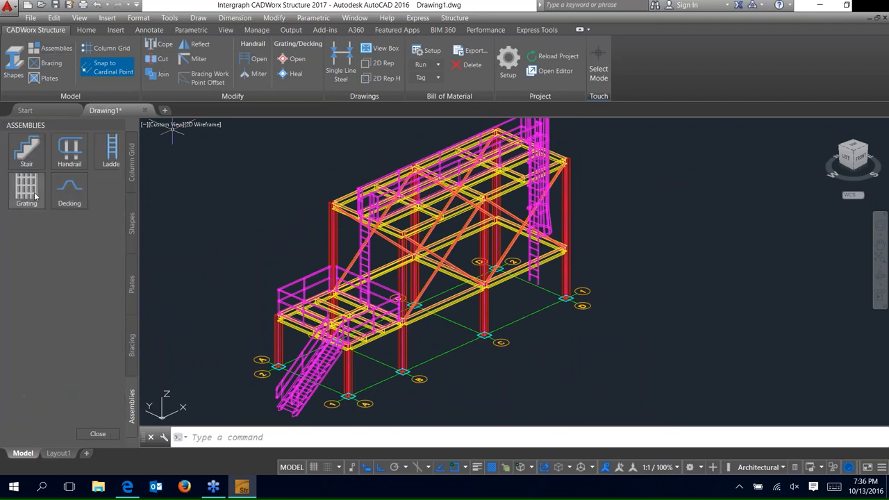
left_click(34, 196)
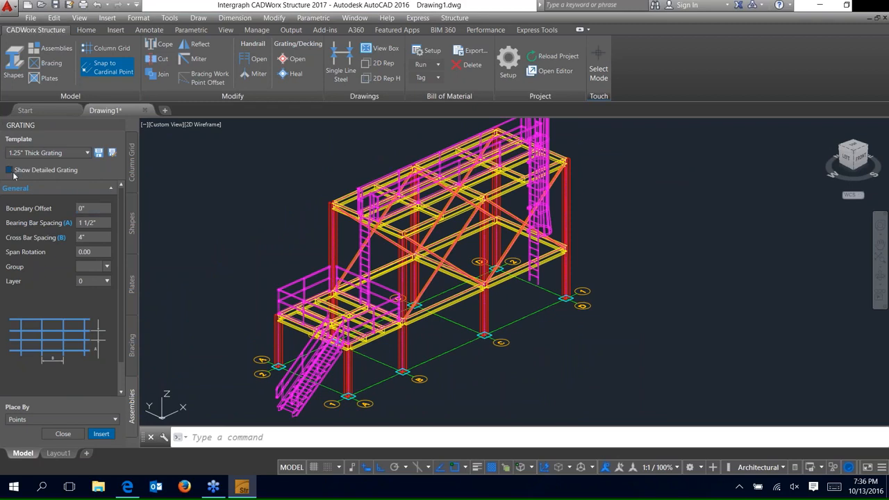
left_click(105, 267)
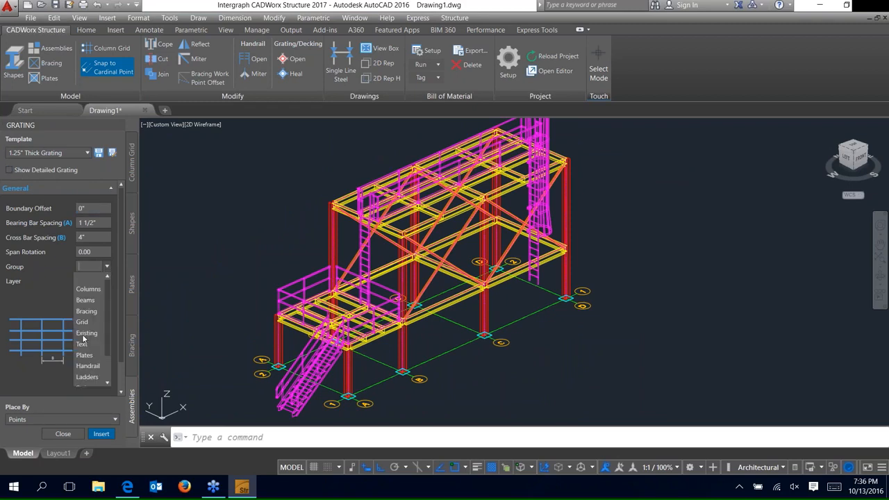
left_click(84, 365)
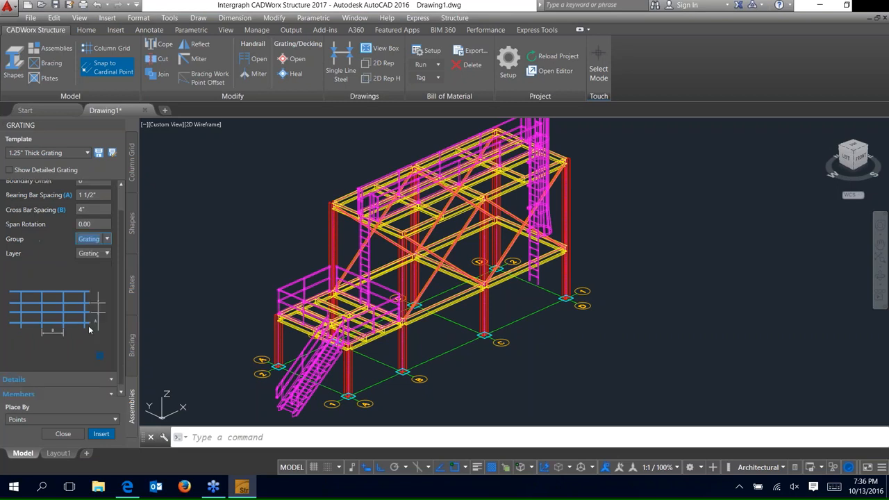
left_click(97, 419)
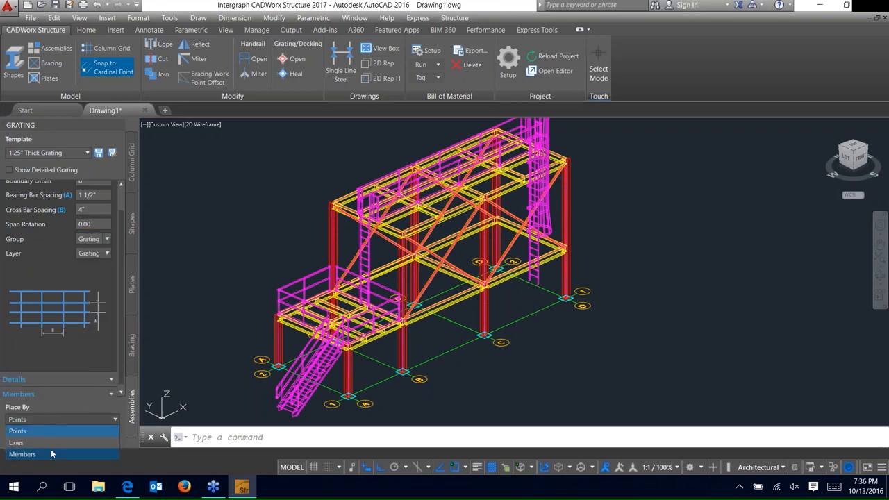
left_click(51, 449)
Step: Insert the grating on the upper platform's walkway, bounded by its two rows of long beams and the end beams at both ladders
left_click(101, 434)
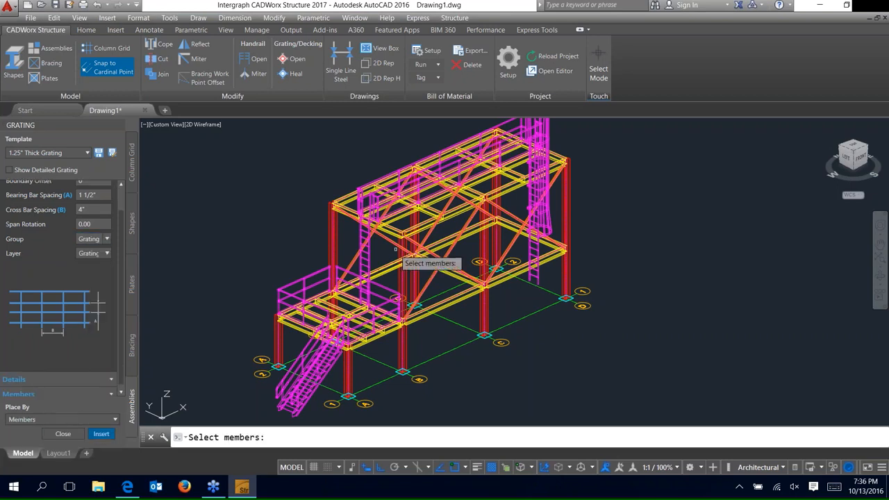
scroll(395, 249, "up", 4)
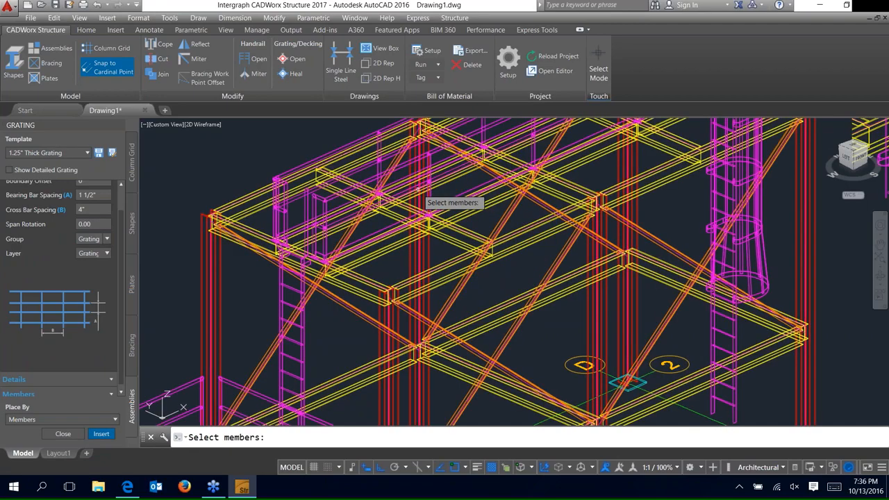
scroll(365, 289, "up", 3)
left_click(365, 290)
scroll(366, 289, "down", 5)
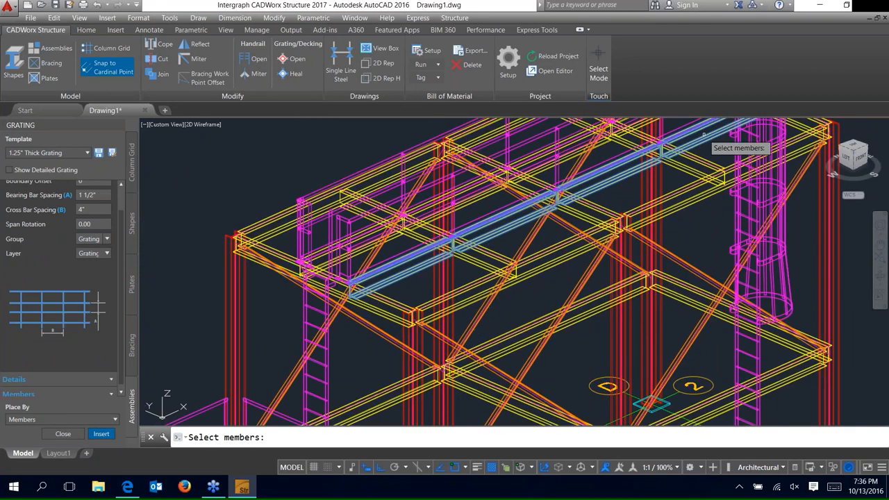
middle_click_drag(703, 134, 598, 216)
left_click(602, 163)
left_click(587, 182)
left_click(459, 238)
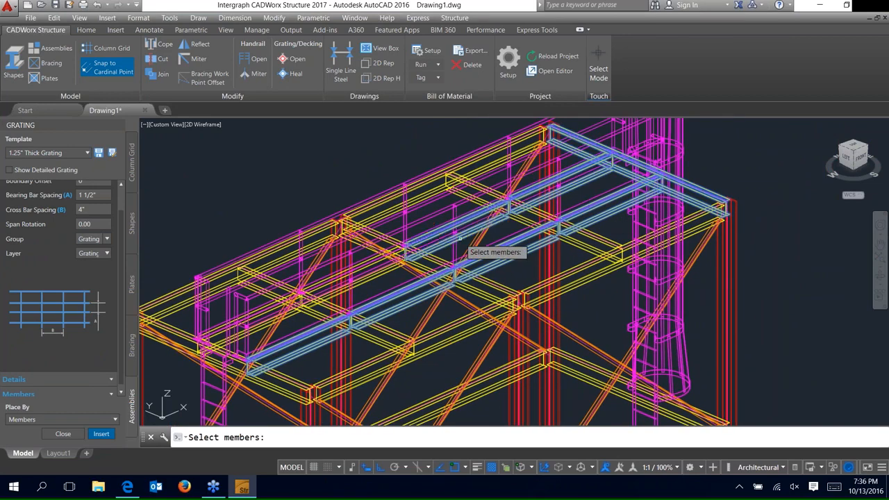
left_click(385, 258)
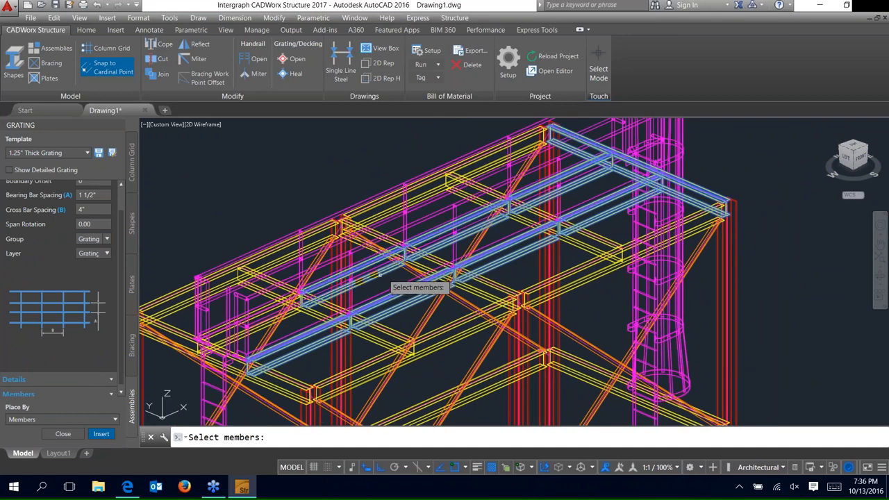
left_click(286, 317)
left_click(283, 375)
key("Return")
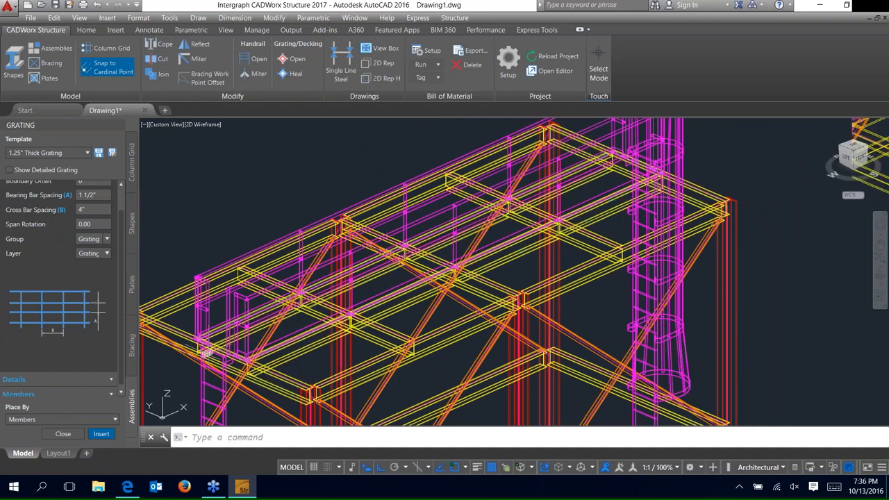
Step: Display the model in the Shaded visual style and inspect the grating's corner beside the uncaged ladder
scroll(207, 353, "up", 5)
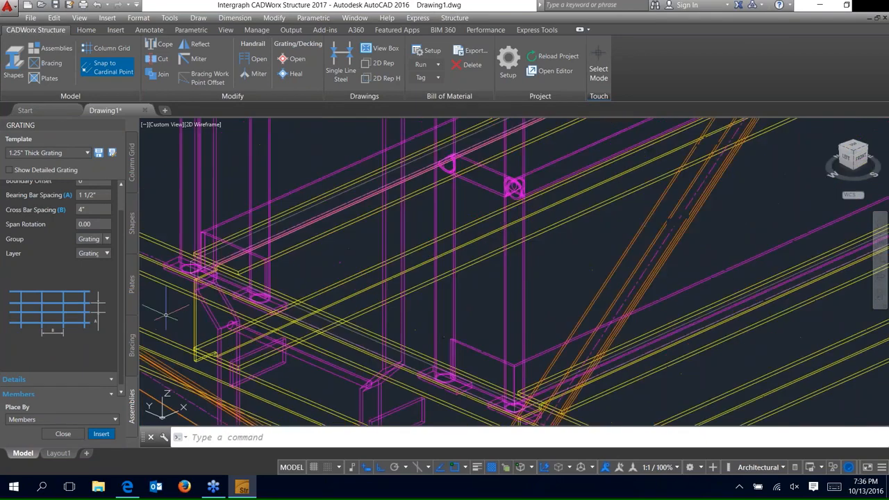
mouse_move(166, 315)
middle_mouse_down("shift")
mouse_move(309, 254)
mouse_move(264, 208)
middle_mouse_up("shift")
left_click(203, 124)
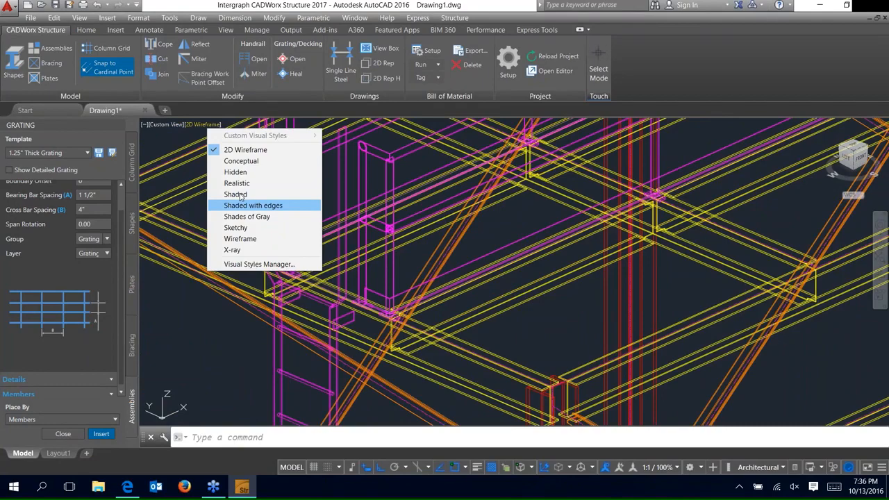
left_click(236, 195)
scroll(356, 279, "up", 3)
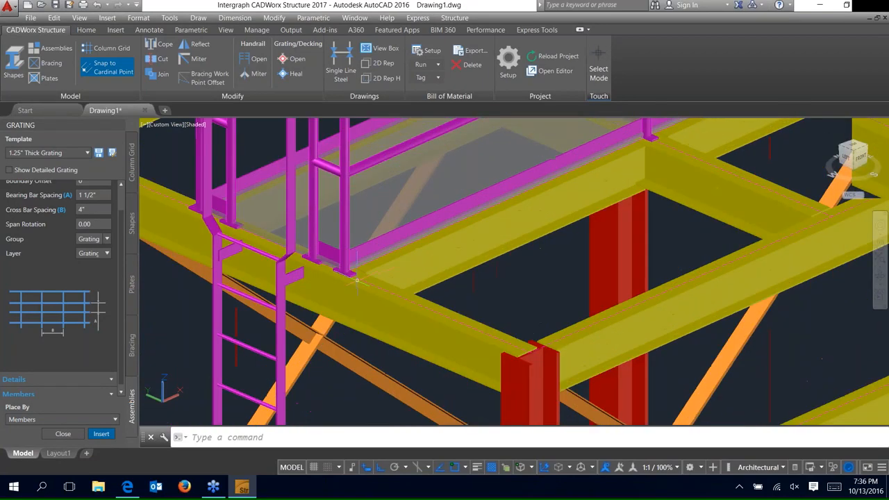
scroll(357, 279, "up", 2)
scroll(552, 304, "up", 2)
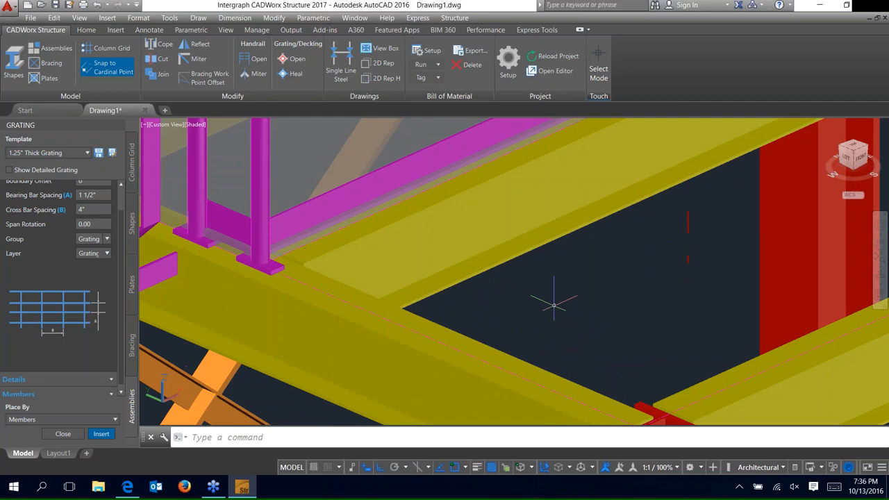
Step: Modify the upper platform's grating to a boundary offset of 2.875"
left_click(312, 228)
left_click(89, 208)
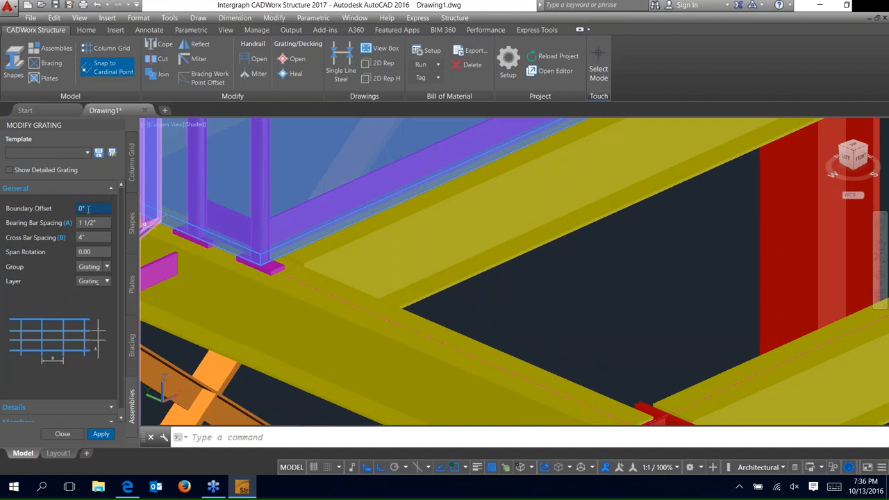
double_click(88, 209)
type("2.875")
key("Return")
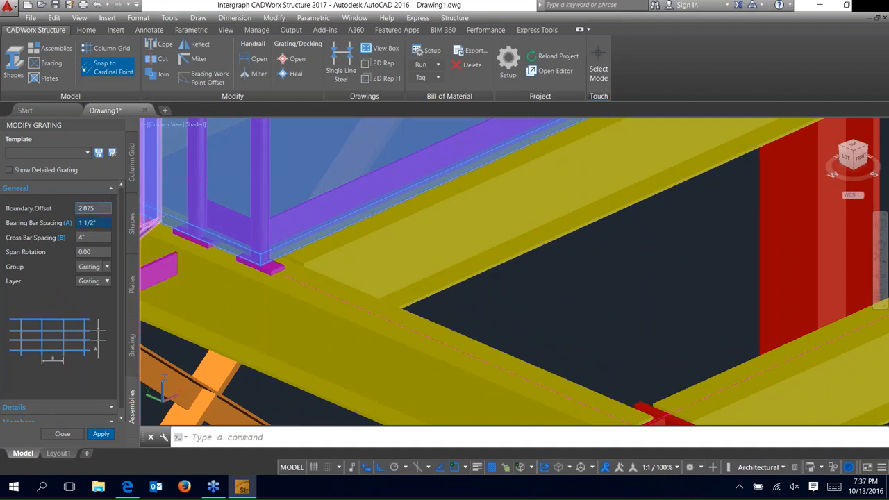
left_click(101, 434)
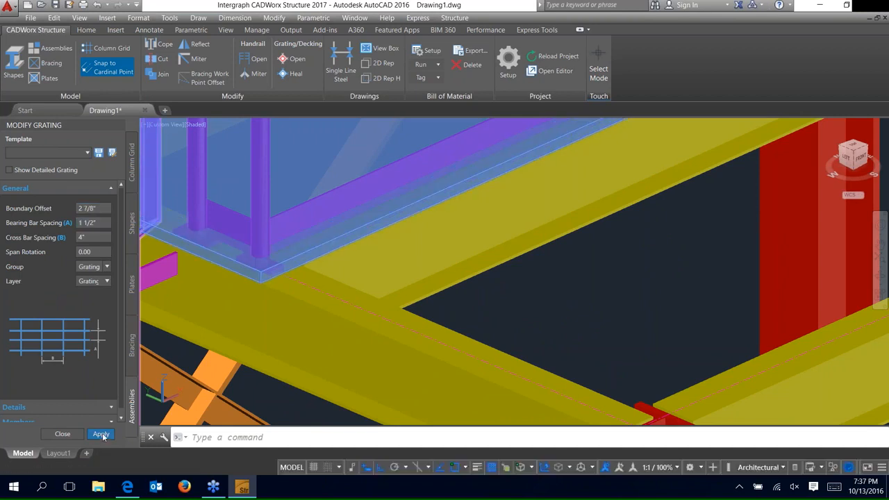
left_click(63, 434)
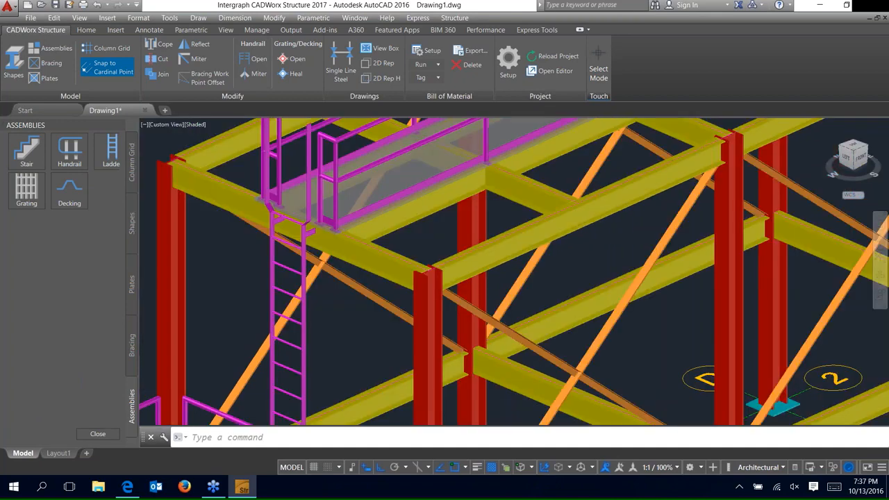
Step: Insert detailed 1.25" Thick Grating on the lower platform using the Members method, bounded by the stair-side beam and the opposite parallel beam
left_click(27, 199)
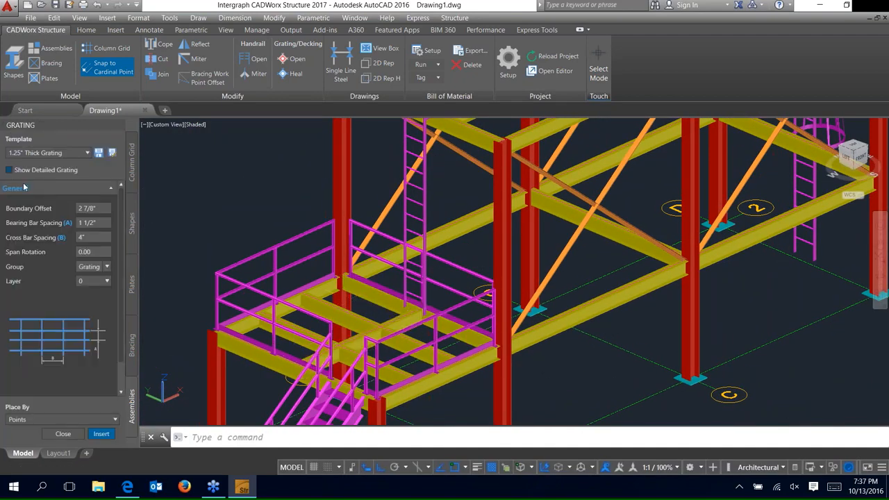
left_click(9, 170)
left_click(63, 419)
left_click(41, 455)
left_click(102, 433)
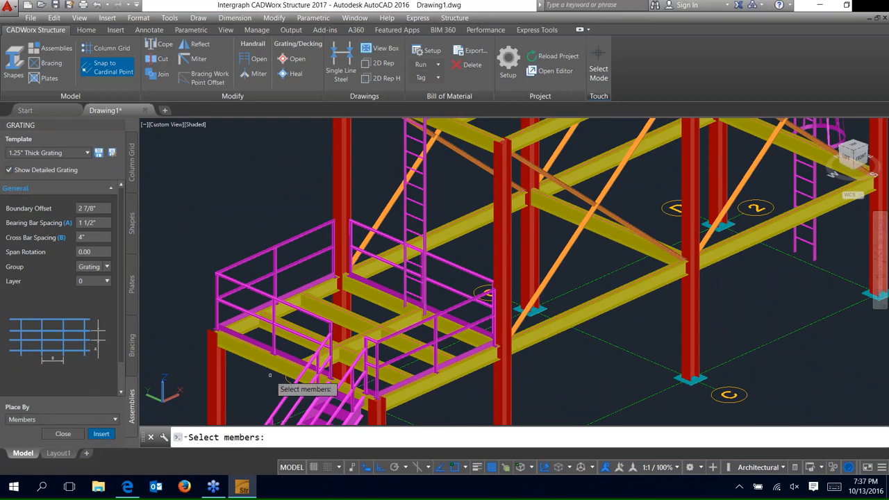
left_click(270, 368)
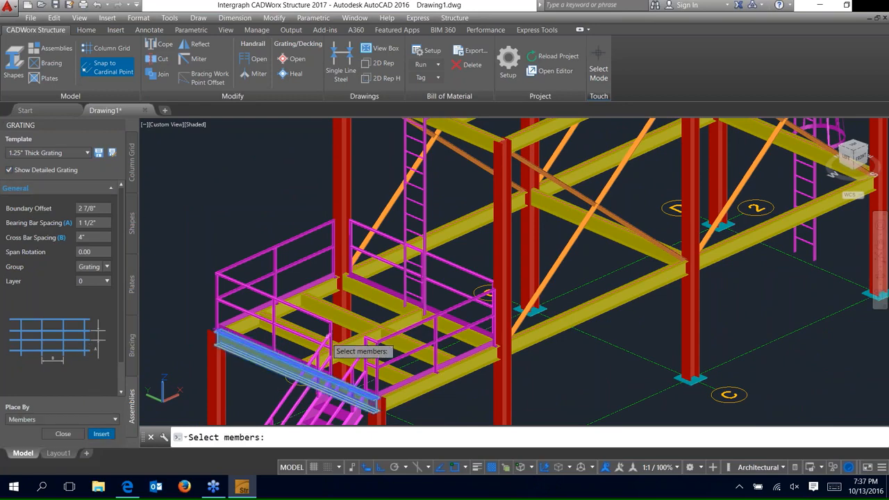
left_click(376, 304)
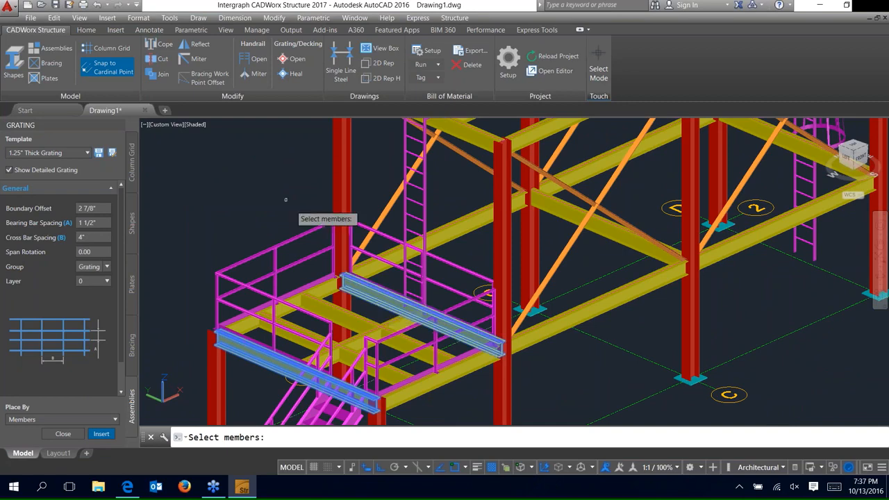
key("Return")
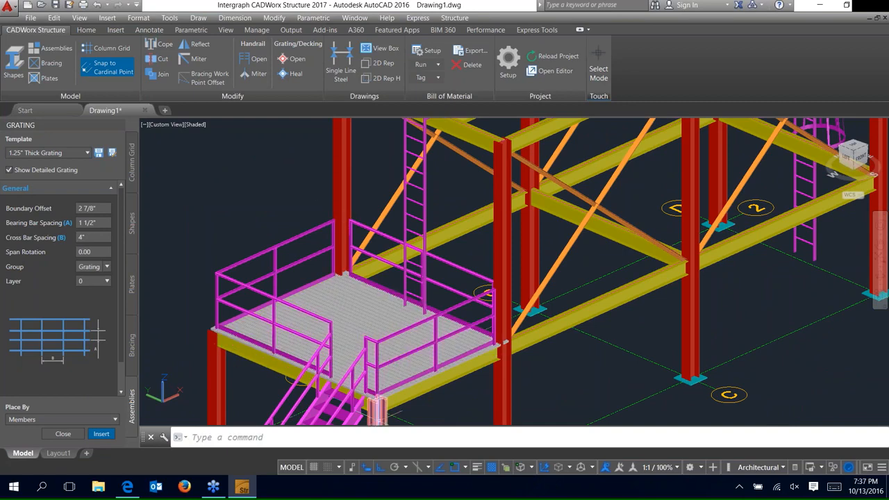
Step: Open the lower platform's grating around the two columns on its ladder side with an opening boundary offset of 2
scroll(392, 257, "up", 5)
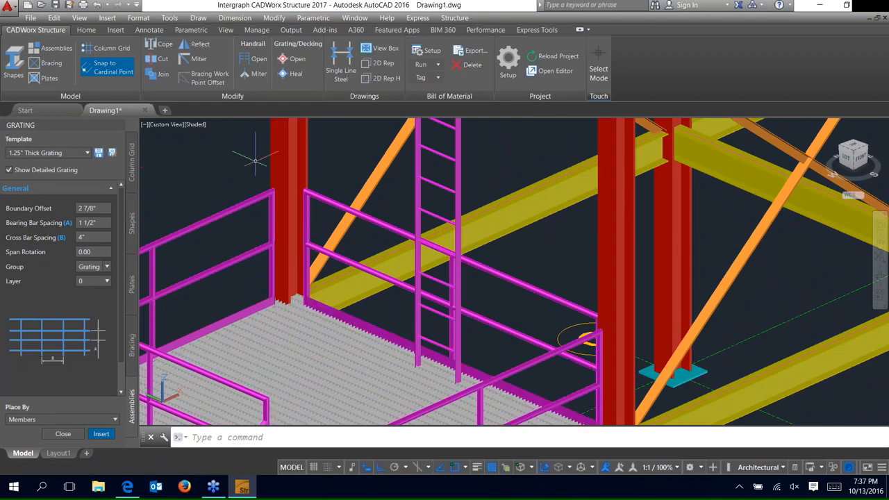
left_click(295, 60)
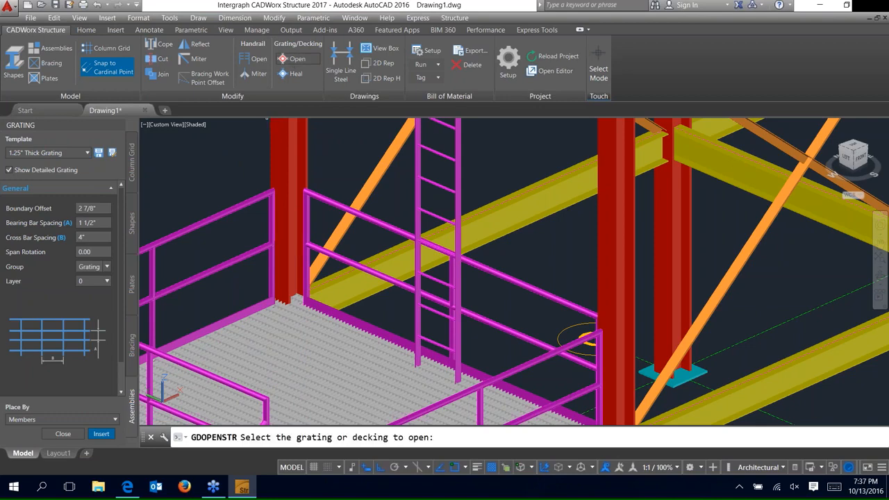
left_click(295, 332)
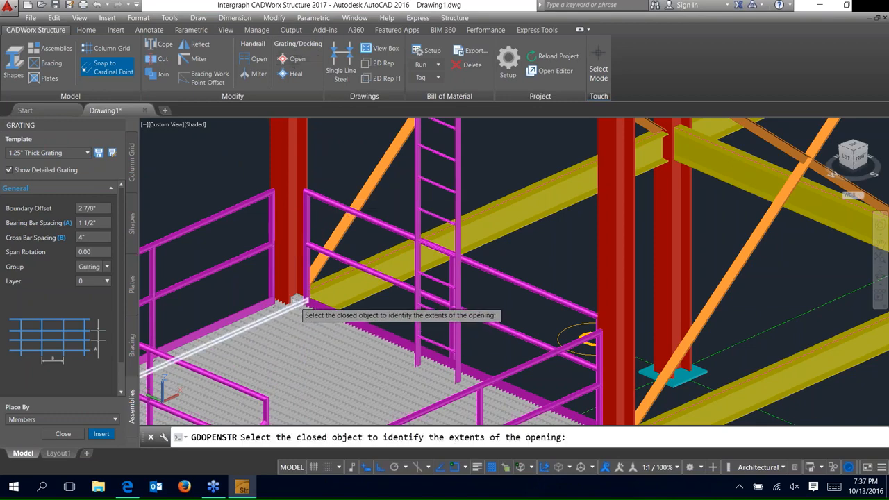
left_click(283, 209)
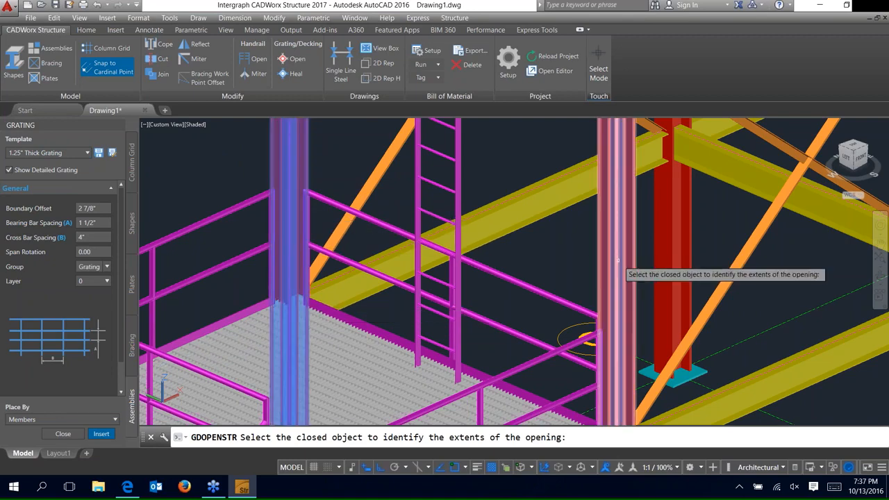
left_click(618, 265)
key("Return")
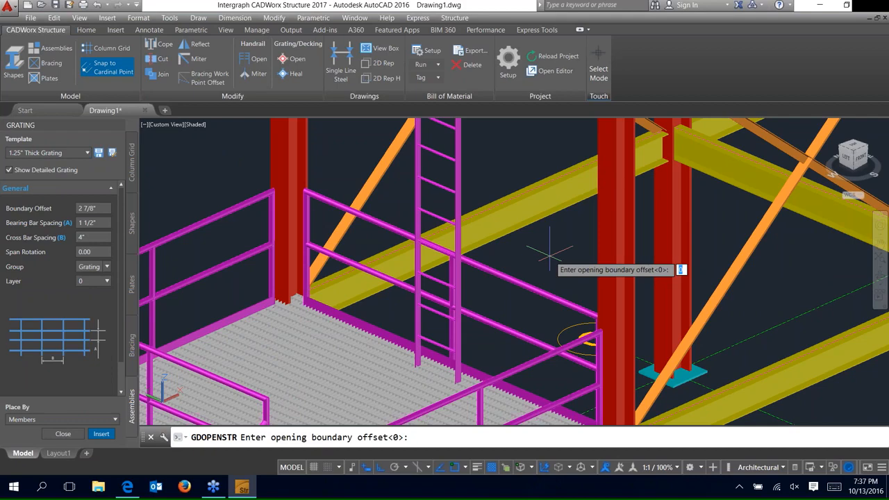
type("2")
key("Return")
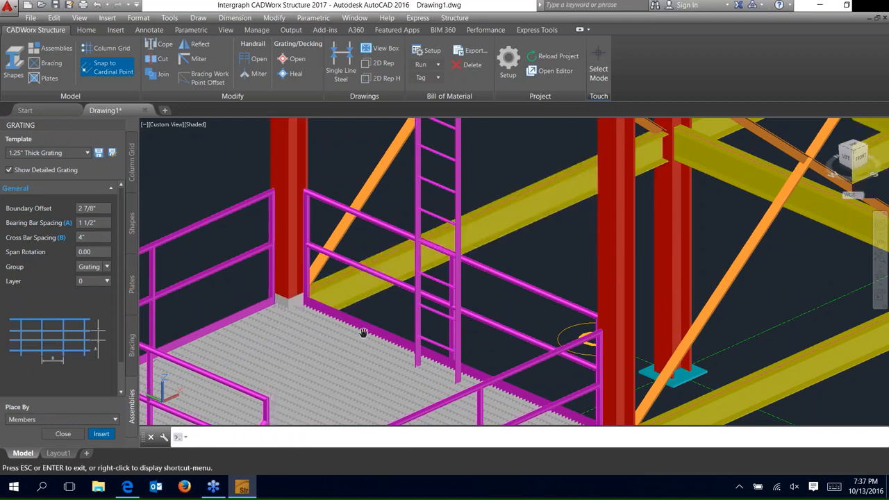
Step: Inspect the lower platform's grating openings at the columns and display the full extents of the model
middle_click_drag(361, 333, 286, 182)
key("Escape")
scroll(491, 288, "up", 5)
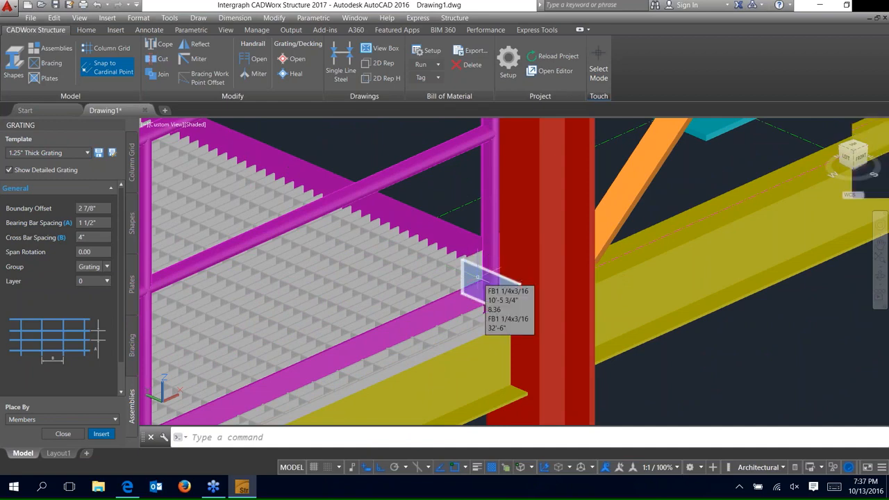
scroll(478, 277, "down", 5)
middle_click_drag(479, 292, 498, 323)
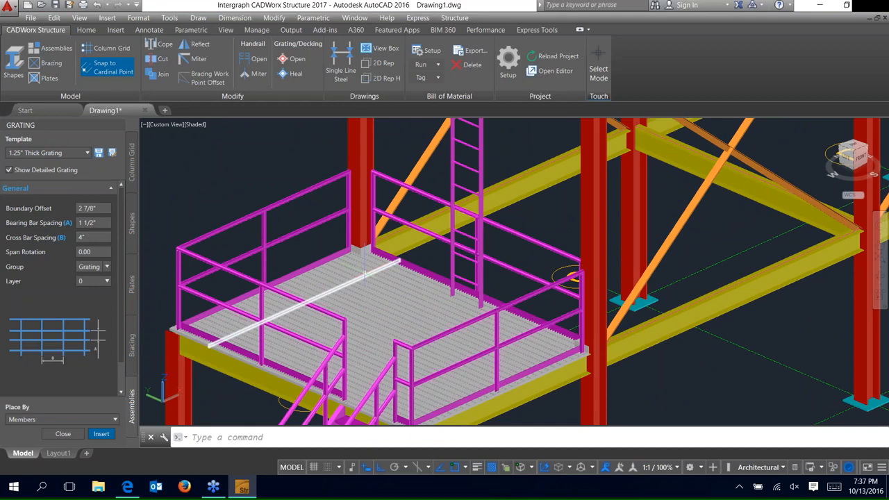
type("z")
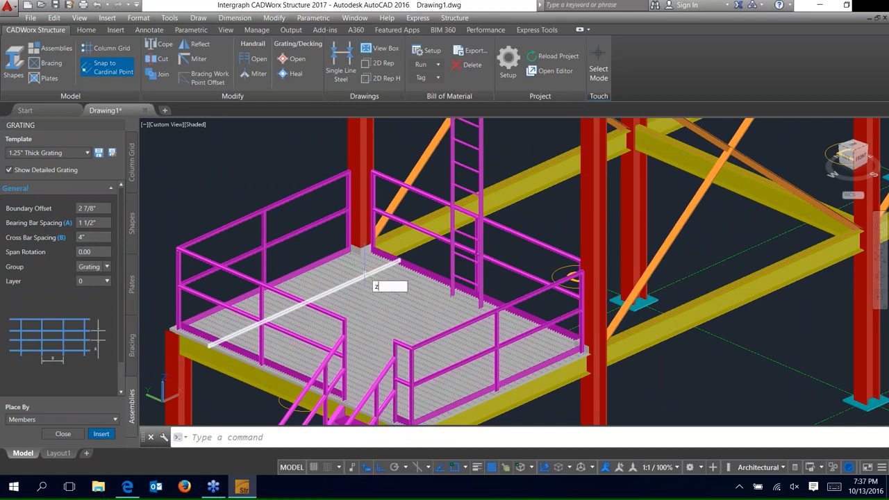
key("Return")
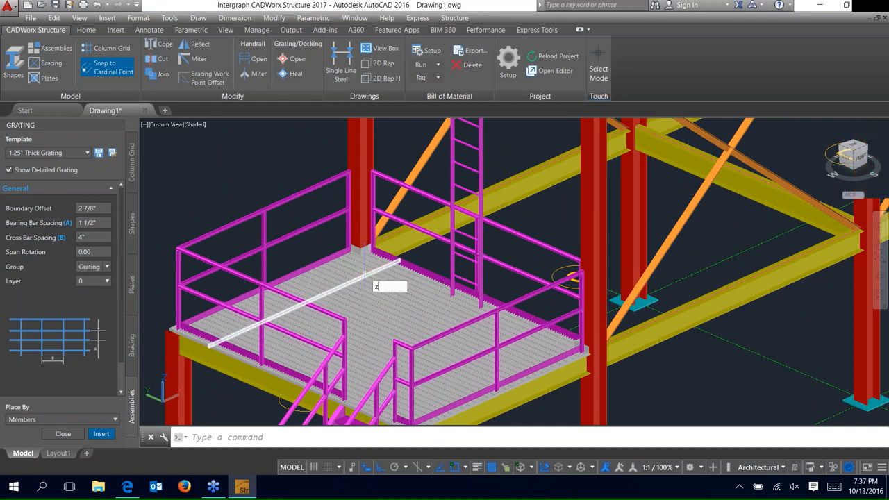
type("e")
key("Return")
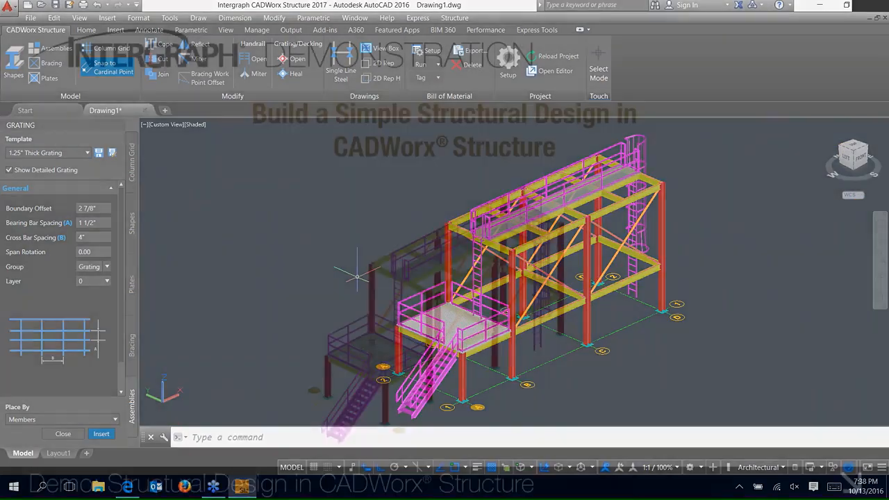